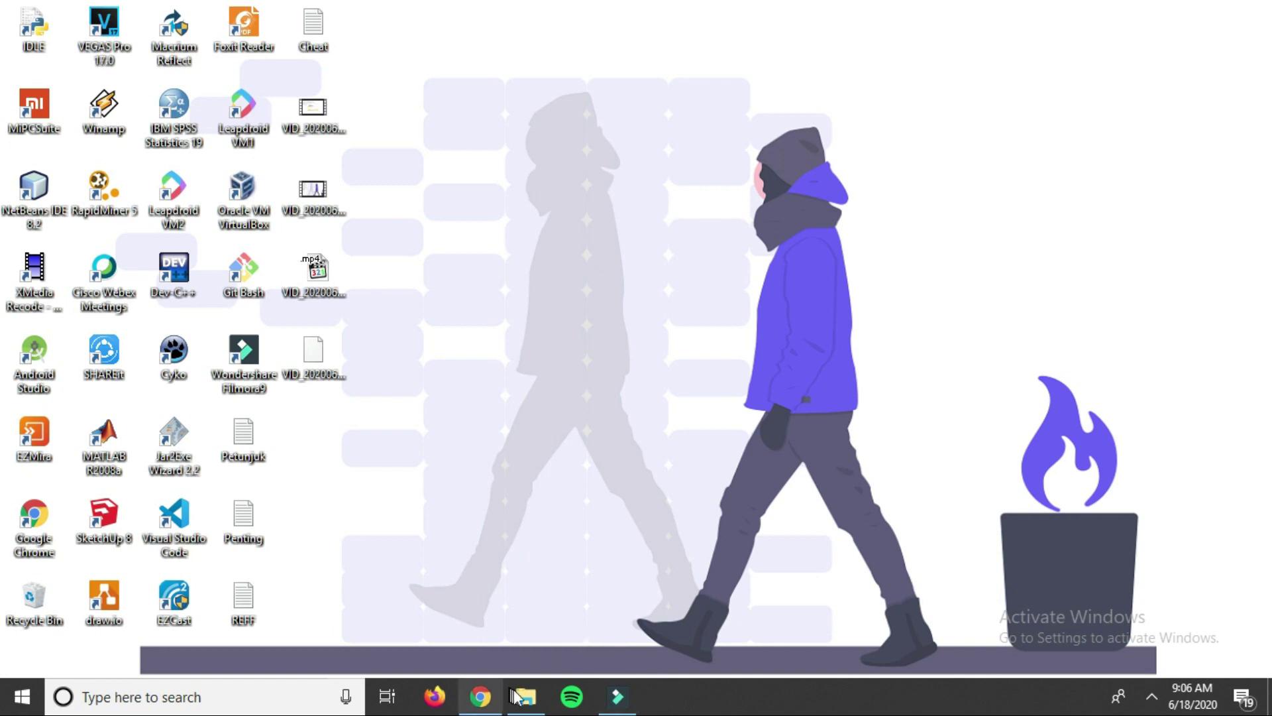
Open the Surat letter file from folder 4 in Word 2010
click(523, 695)
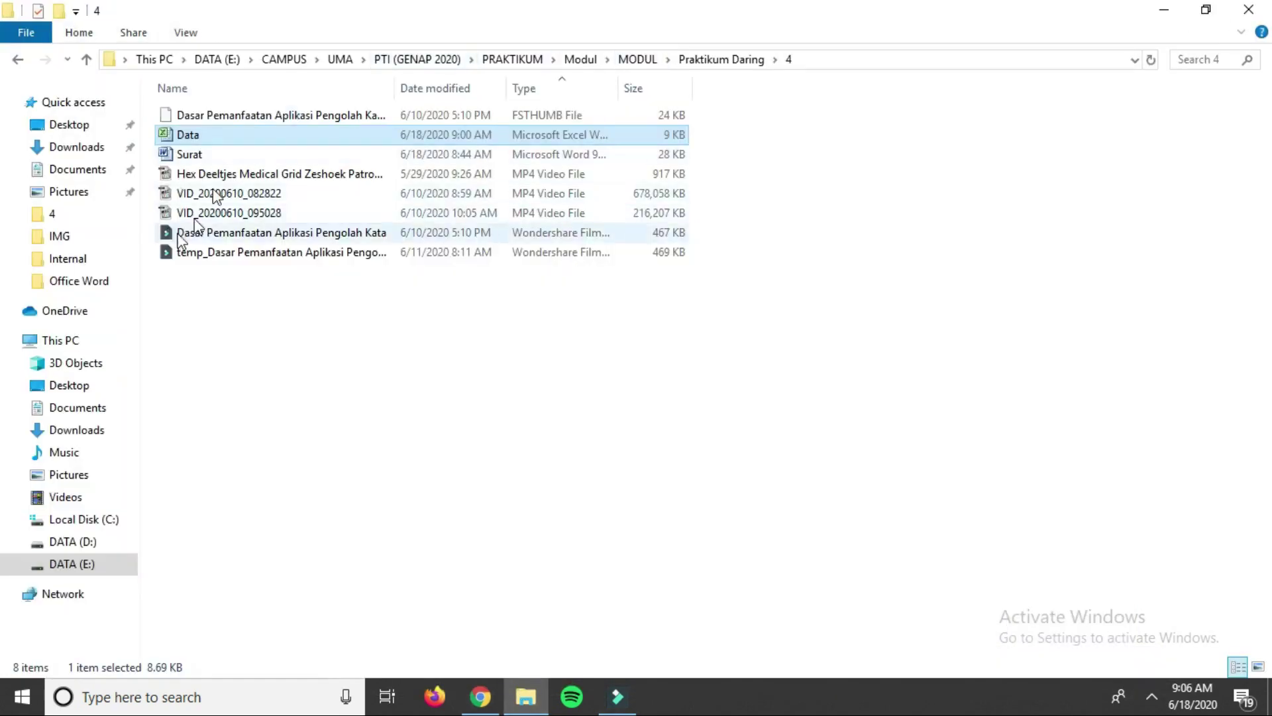
click(199, 156)
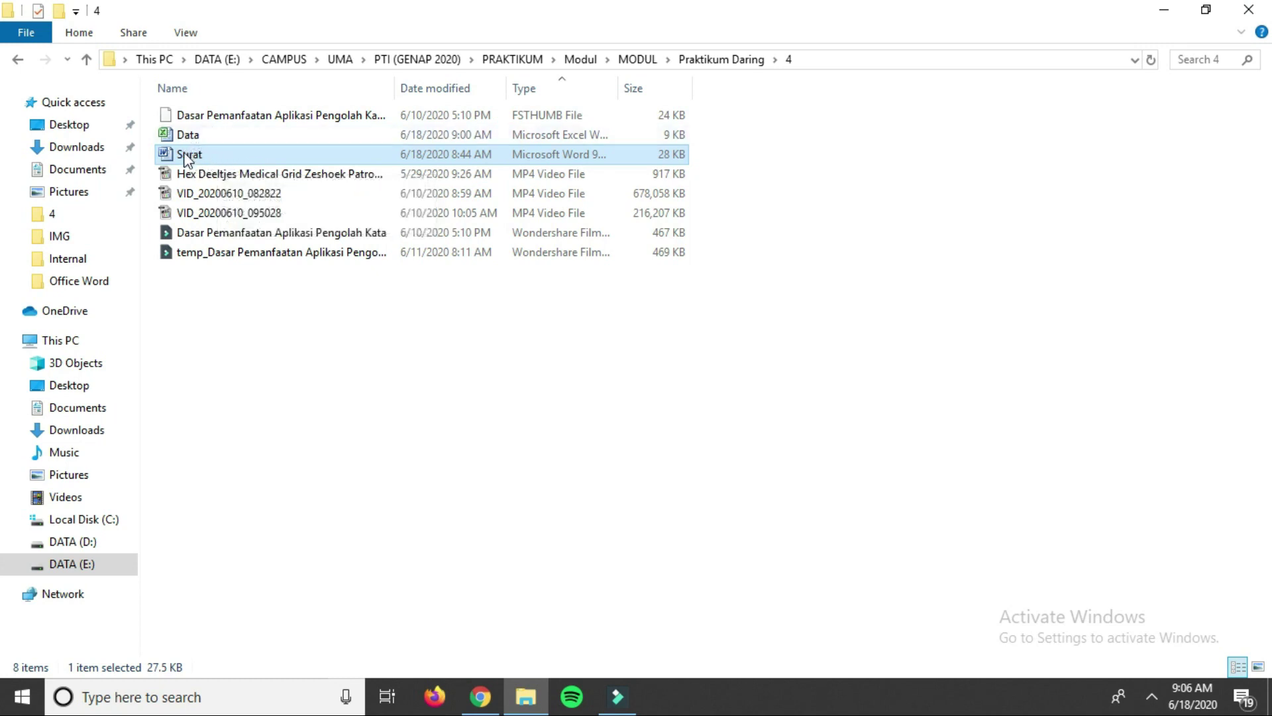
double_click(203, 159)
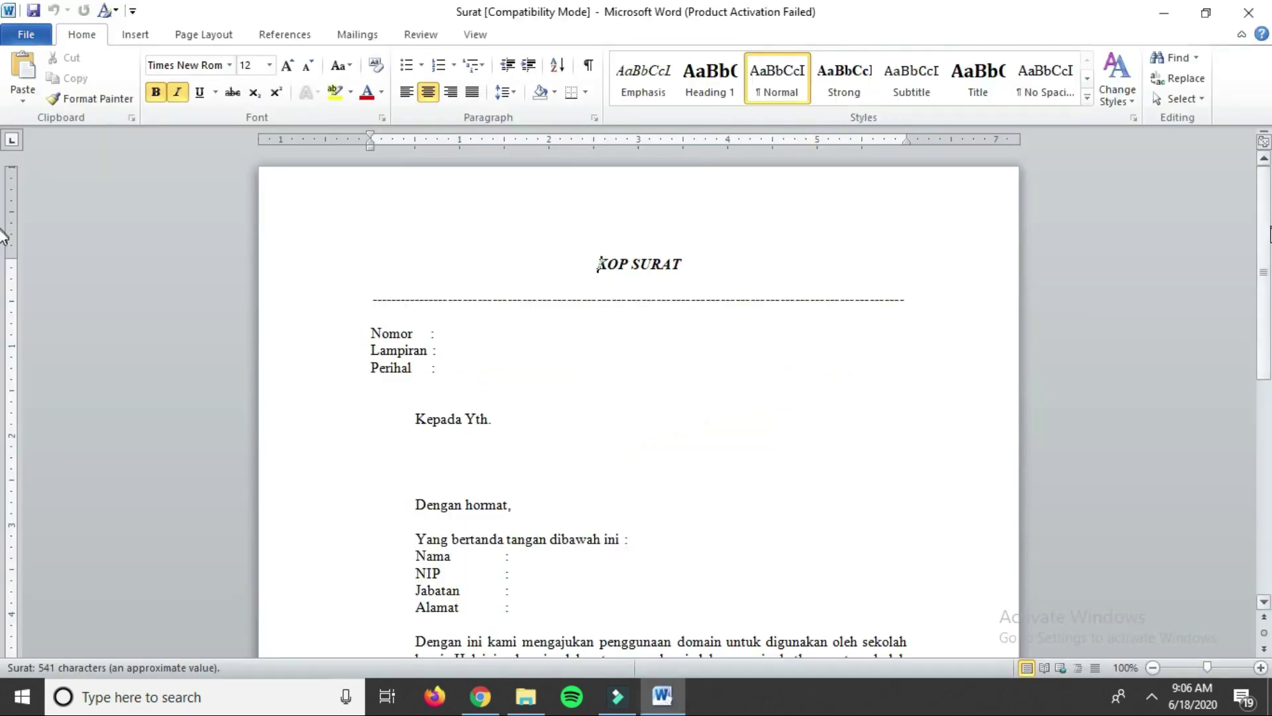
Dismiss the activation warning and review the letter's blank Nomor and NIP fields
mouse_move(1265, 249)
mouse_down()
mouse_move(1265, 285)
mouse_move(1193, 238)
mouse_up()
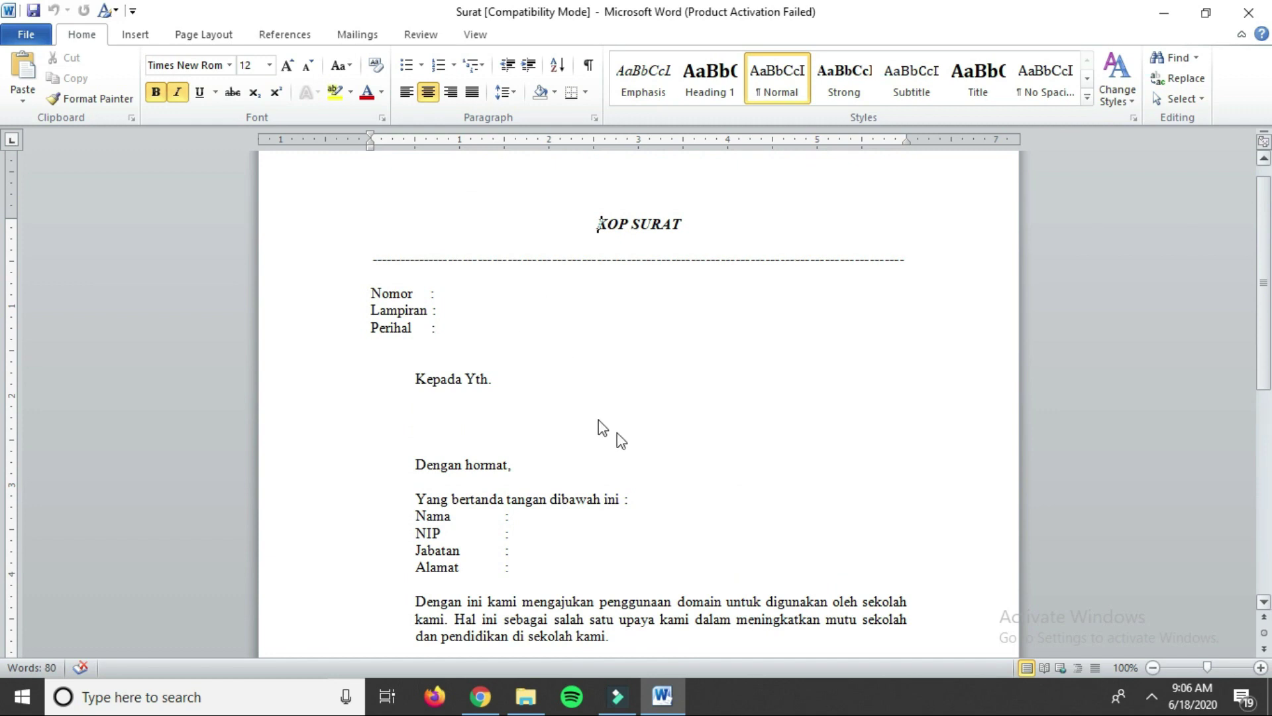
click(824, 524)
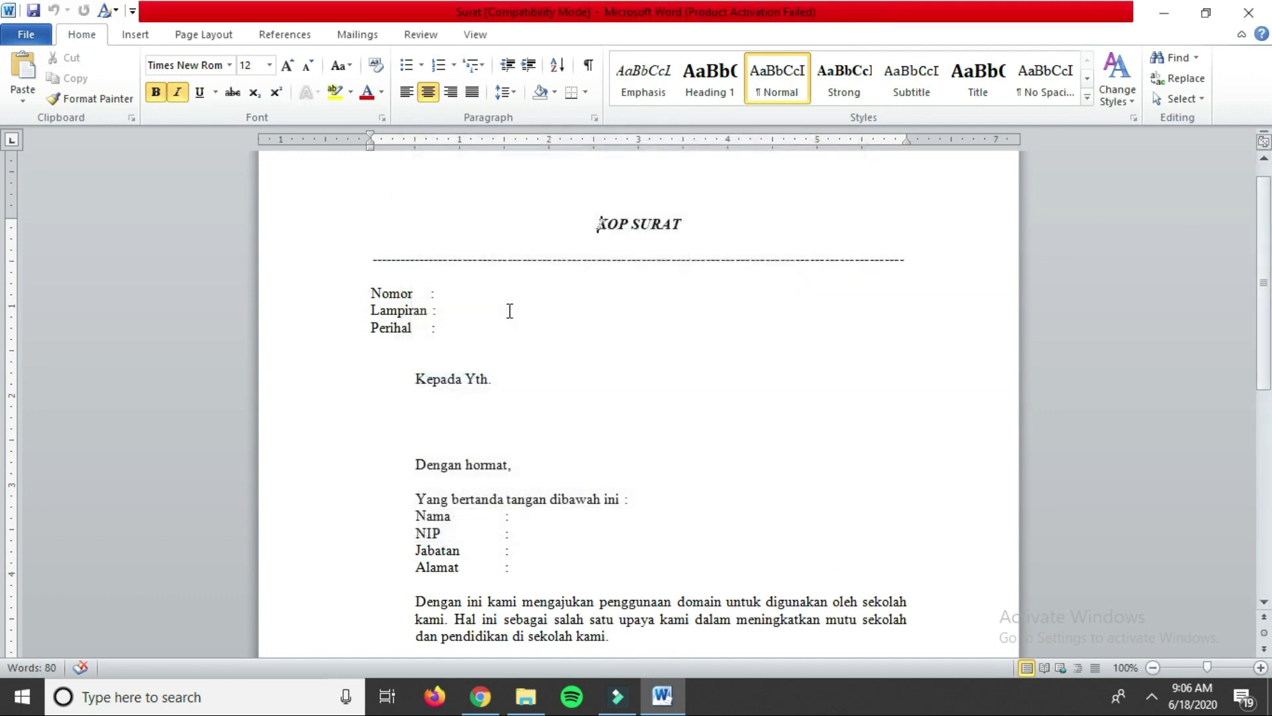
click(480, 293)
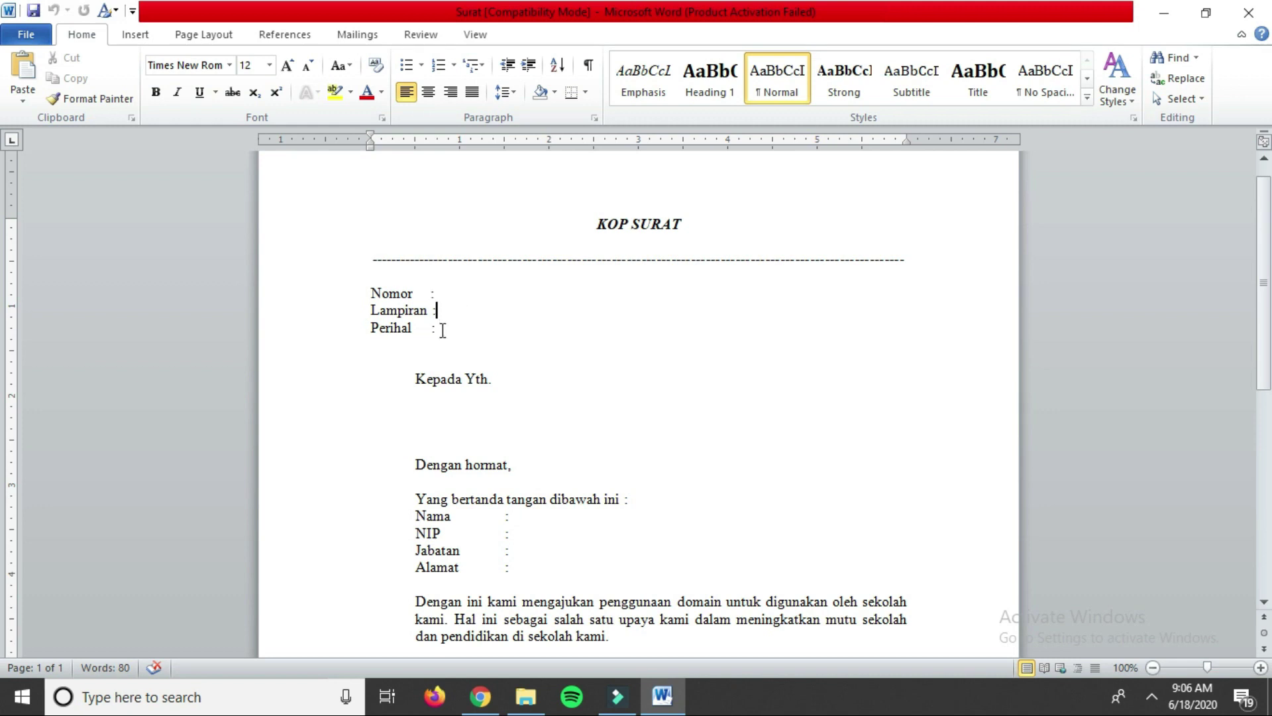
click(539, 541)
mouse_move(1260, 262)
mouse_down()
mouse_move(1260, 429)
mouse_move(1259, 287)
mouse_up()
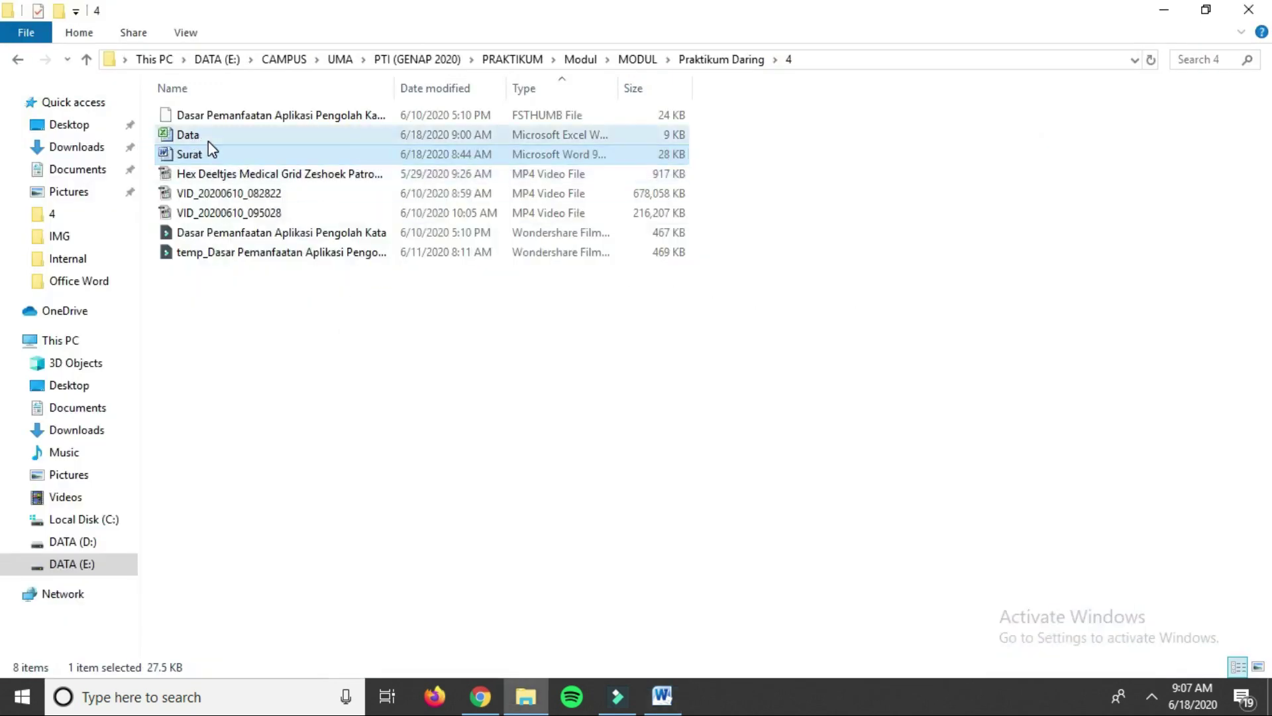
Open the Data workbook in Excel and dismiss the activation wizard
click(204, 137)
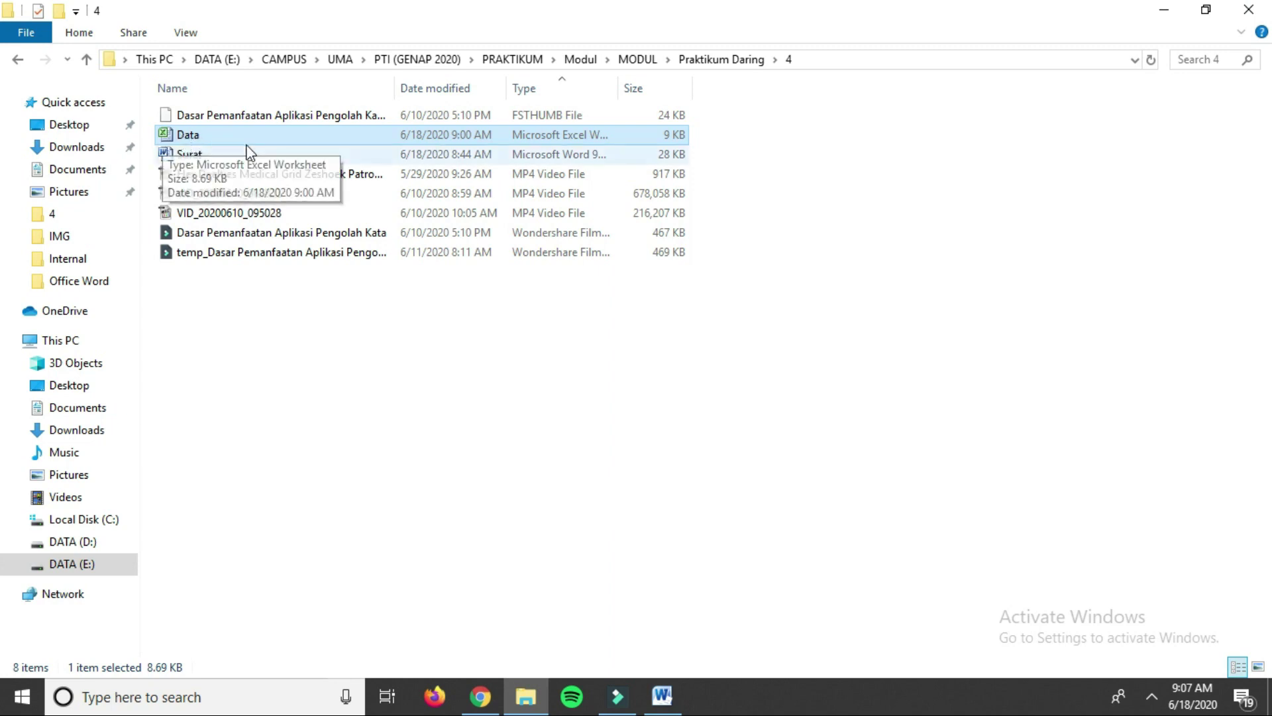
double_click(204, 139)
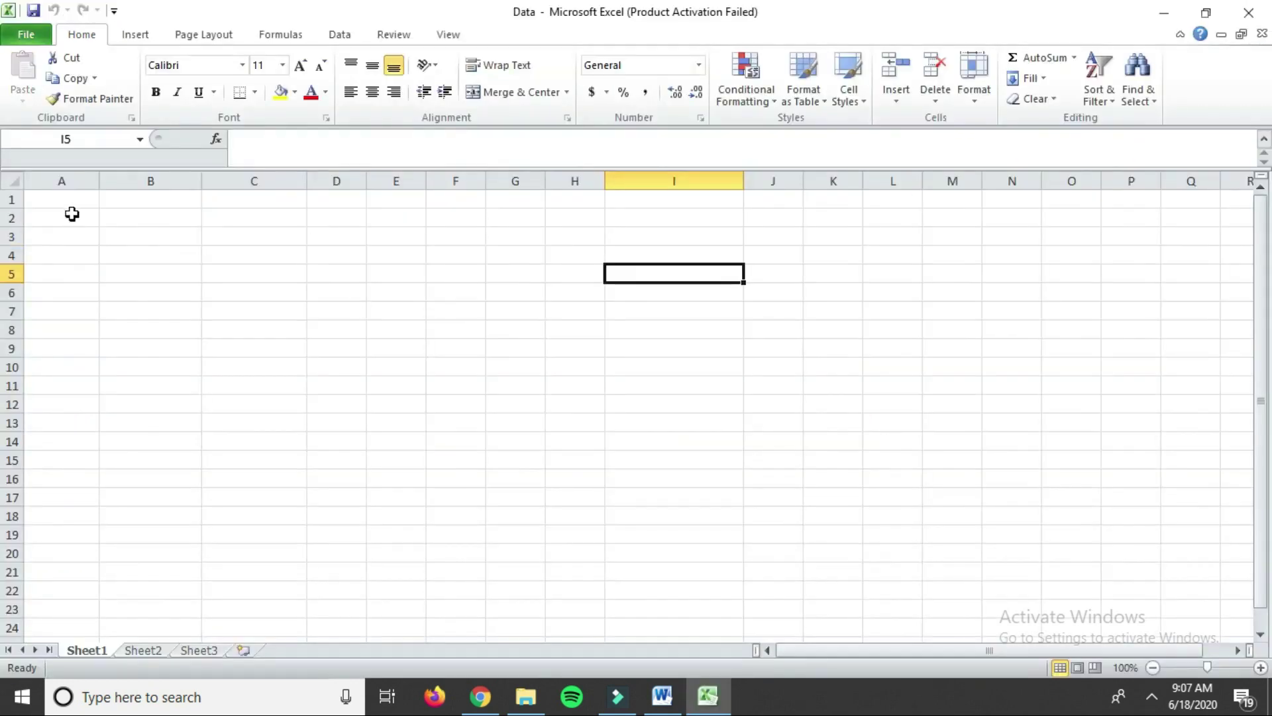
click(162, 219)
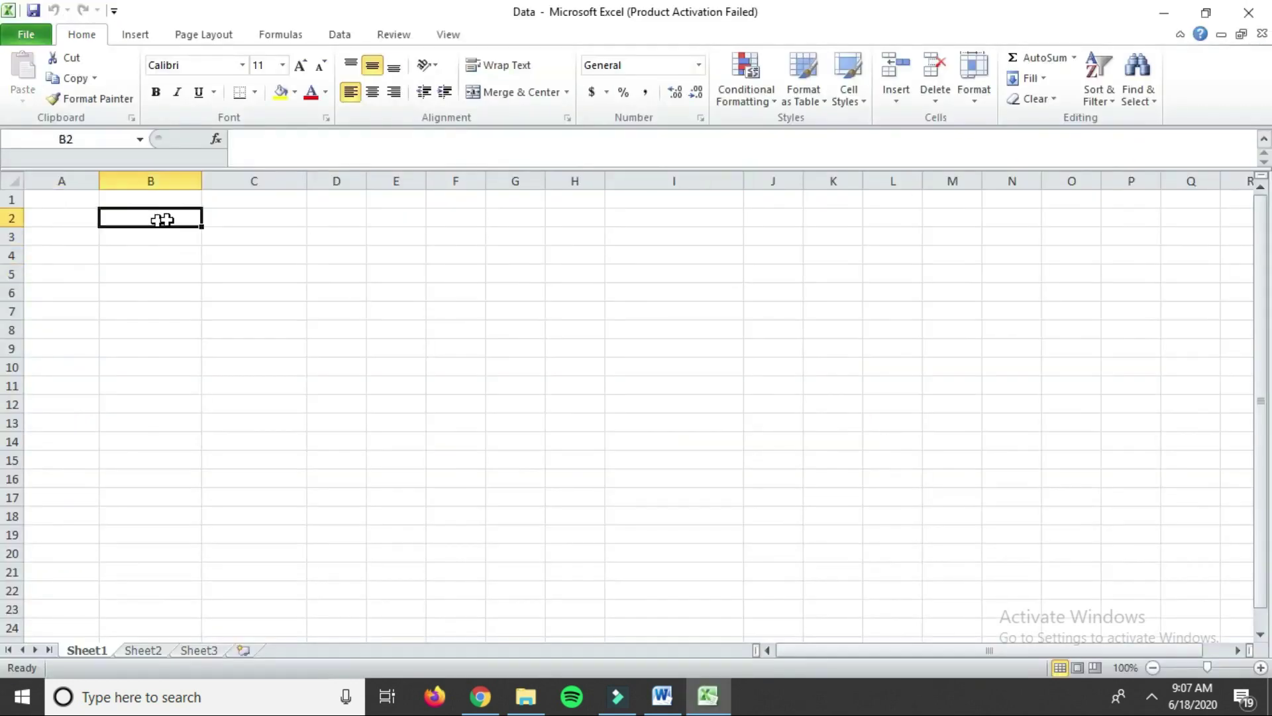
click(254, 237)
double_click(618, 10)
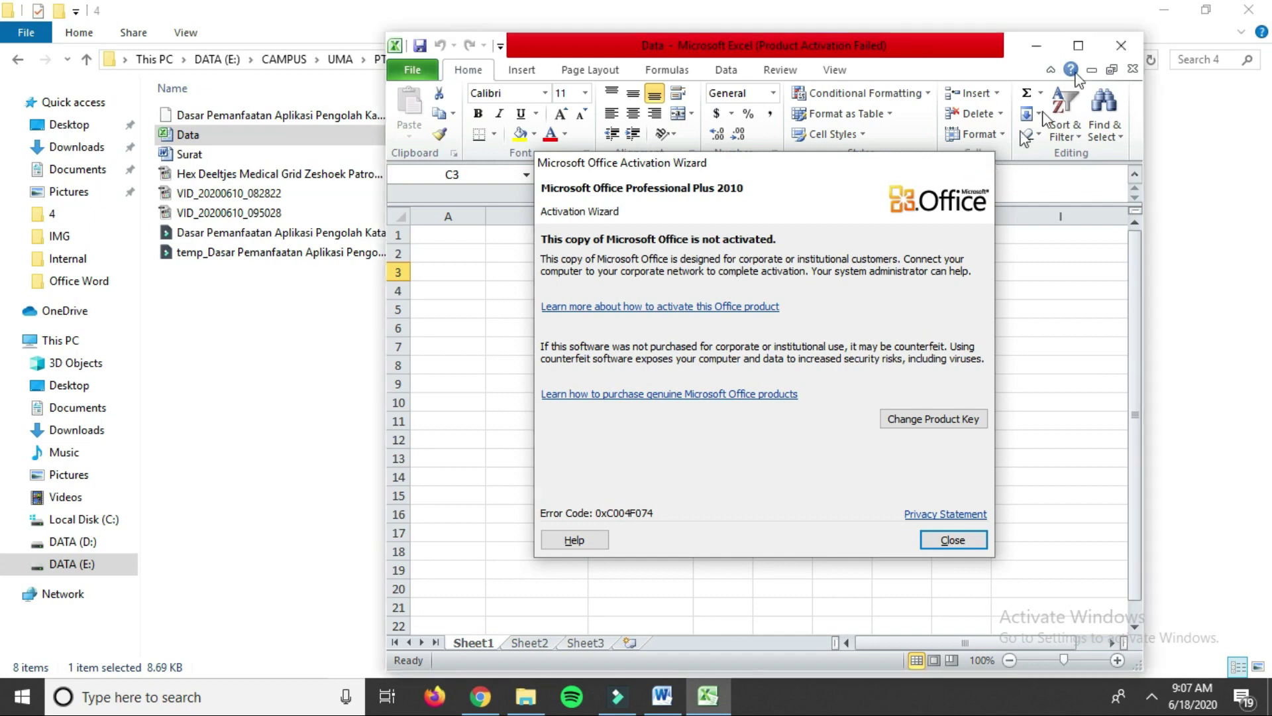
key(Escape)
Place Excel on the right and the Word letter on the left, side by side
drag(598, 45, 894, 129)
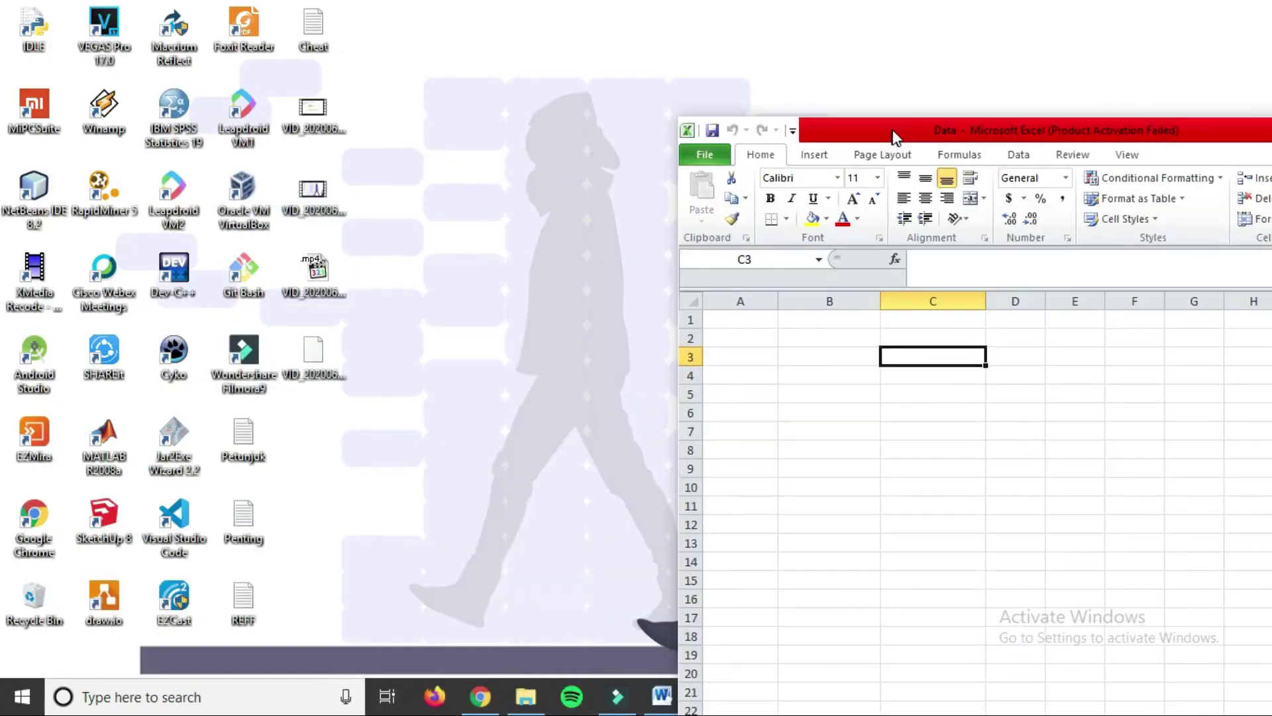
click(659, 699)
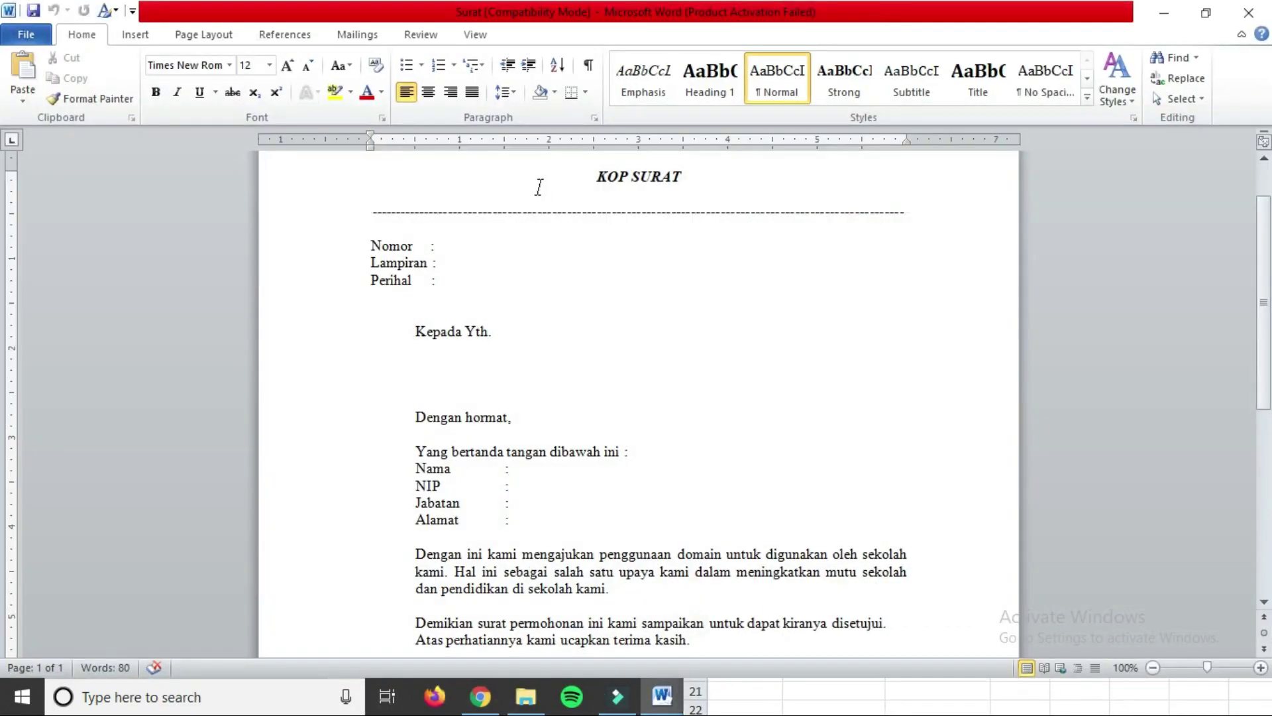
drag(513, 14, 568, 89)
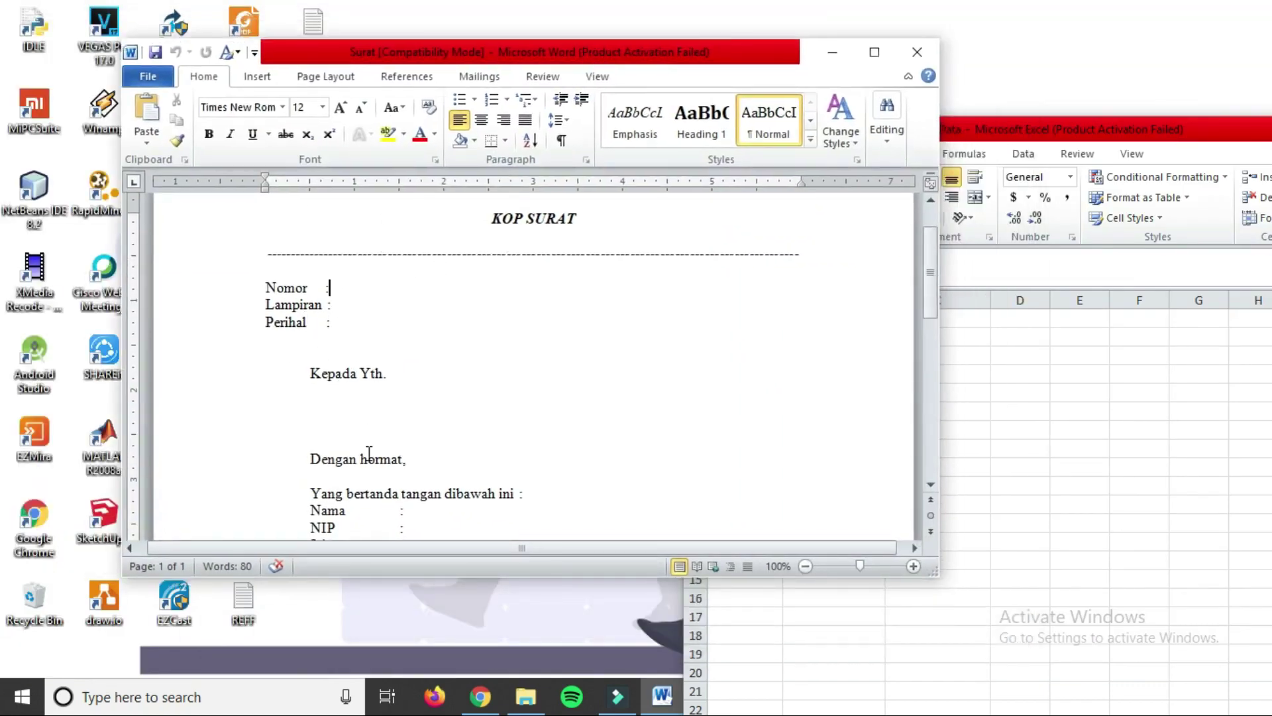
click(974, 355)
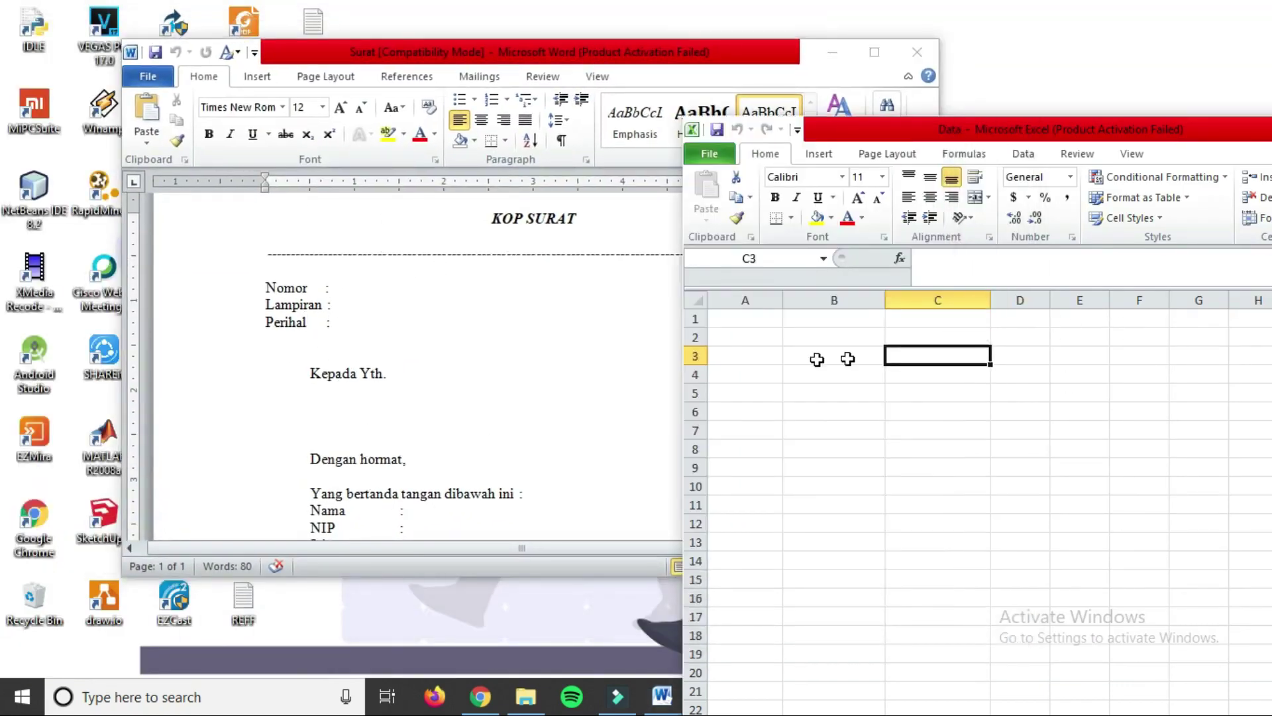
click(324, 304)
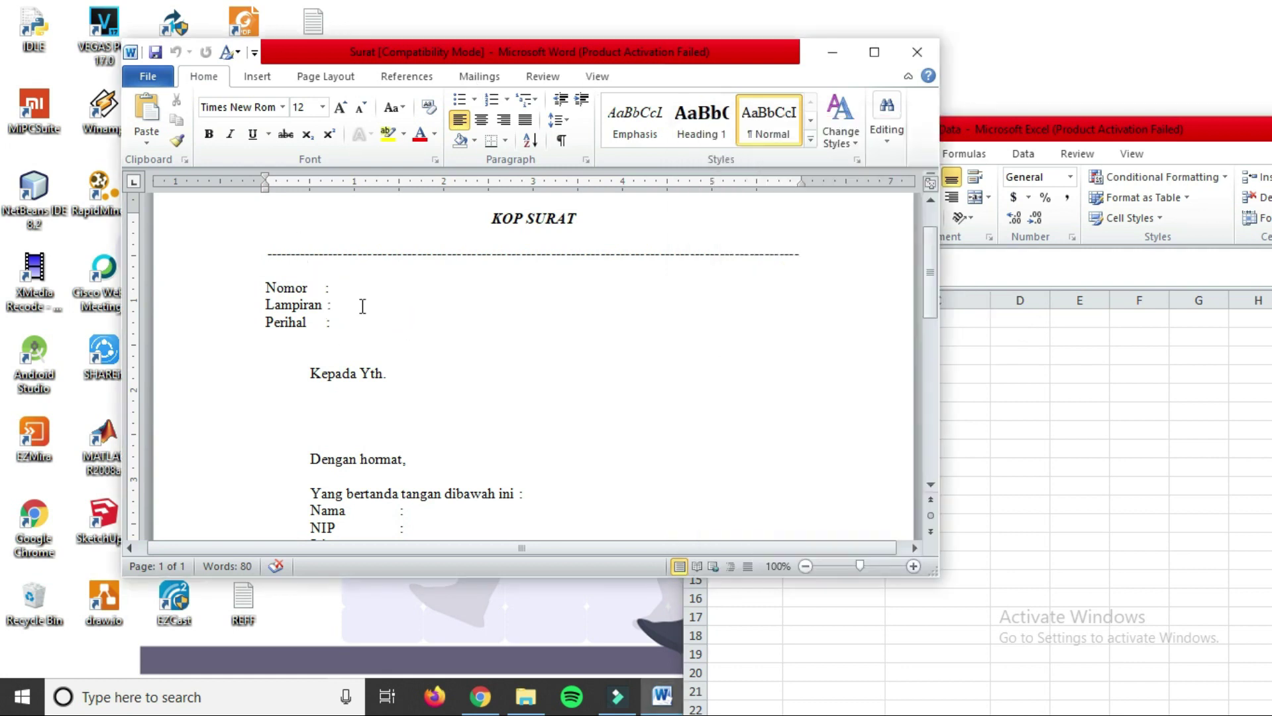
click(954, 356)
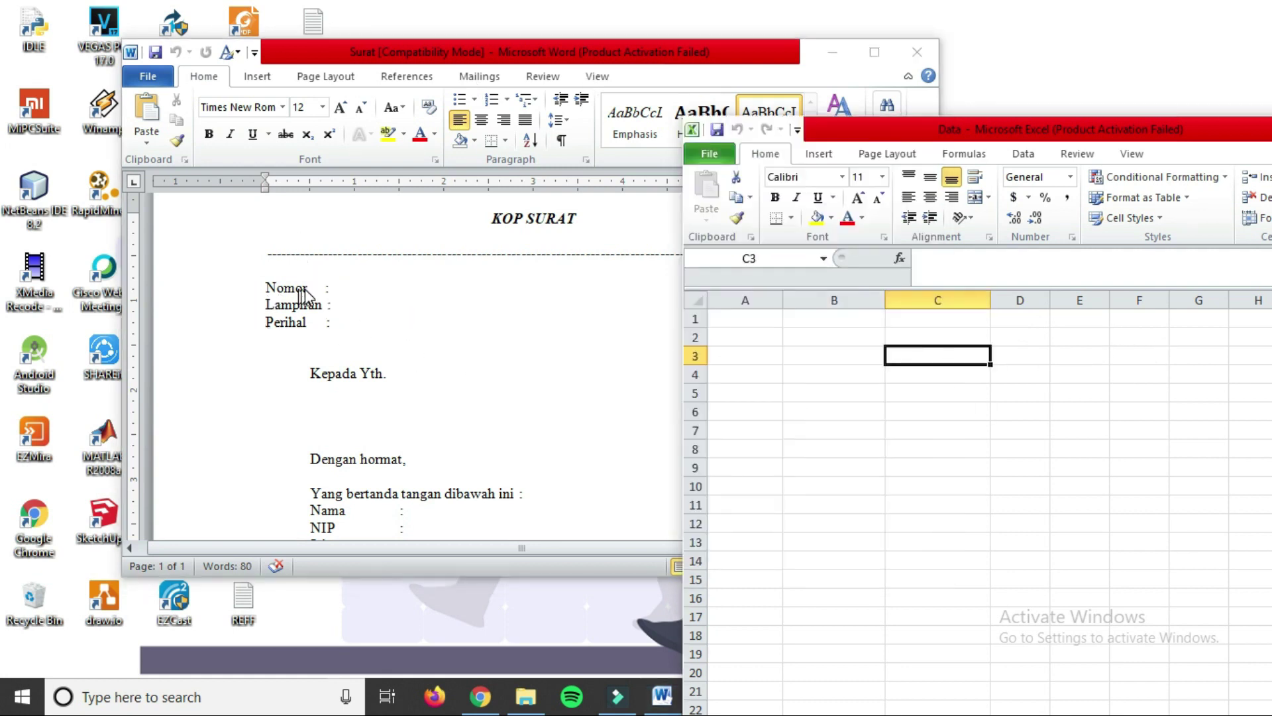
Enter the headers 'nomor surat' in A1 and 'perihal' in B1
click(760, 318)
text(no)
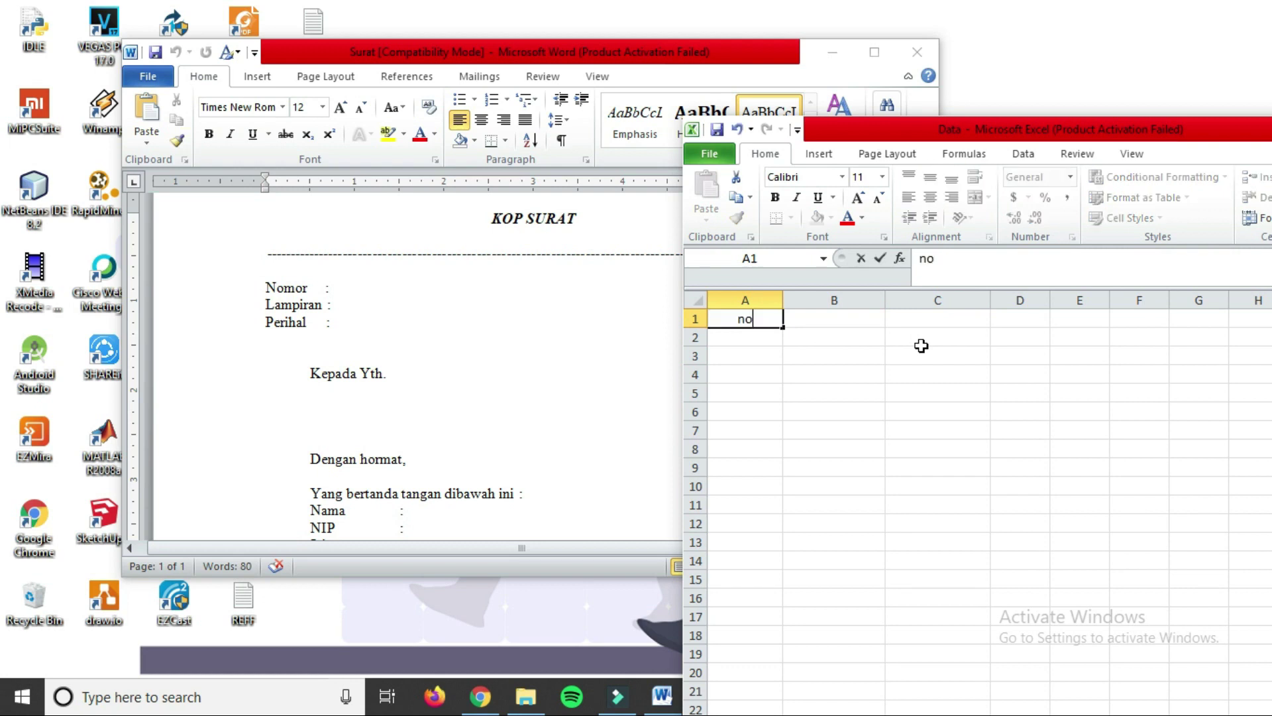
text(mor surat)
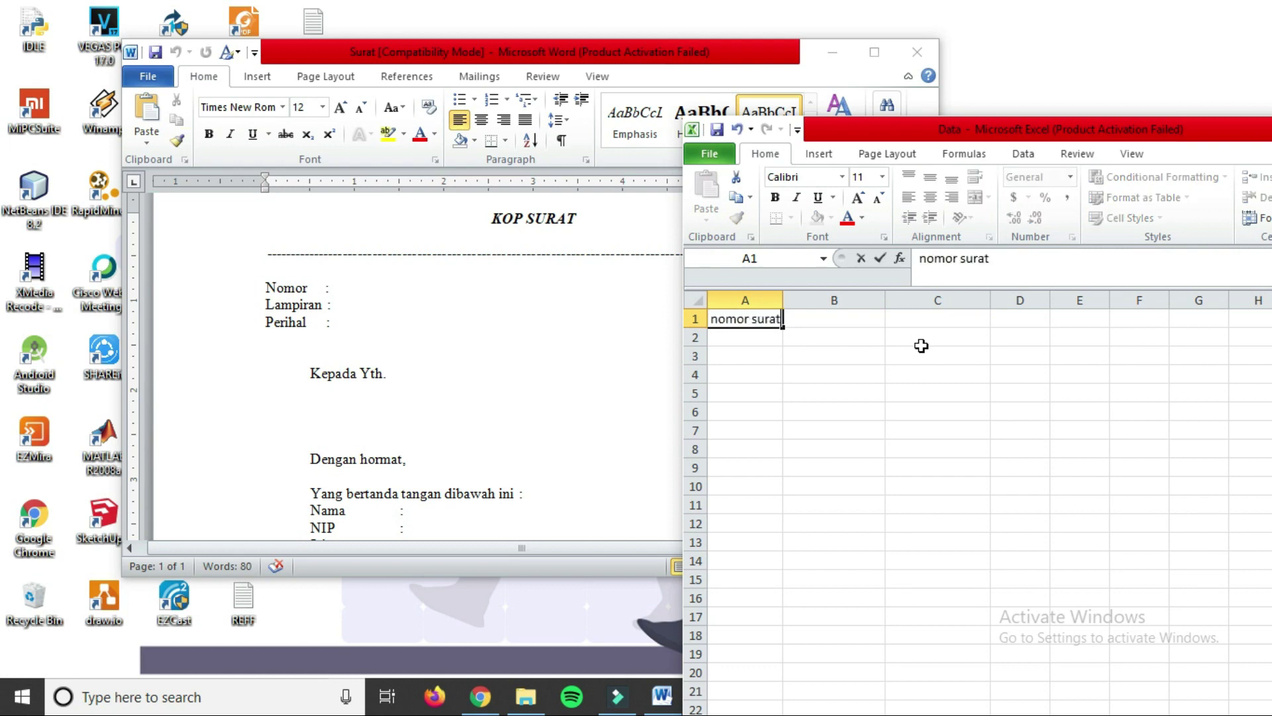
key(Tab)
text(pe)
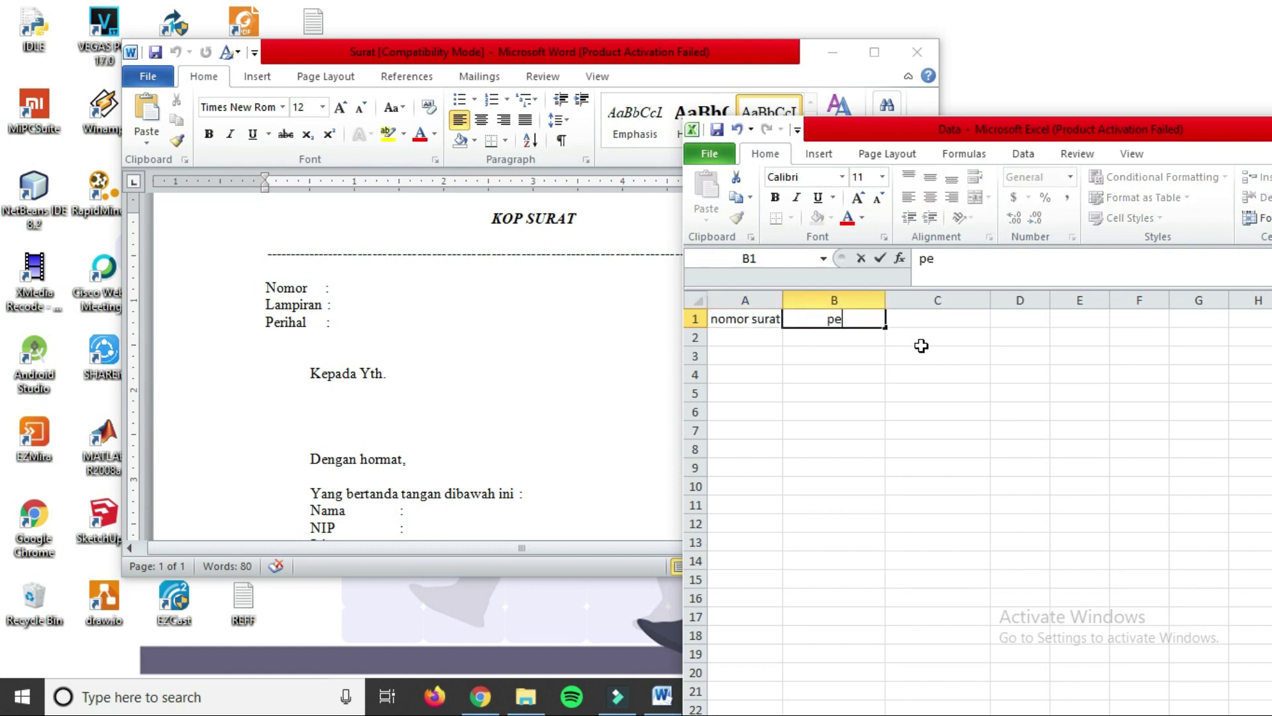
text(rorit)
key(BackSpace)
key(BackSpace)
key(BackSpace)
key(BackSpace)
text(ihal)
key(Tab)
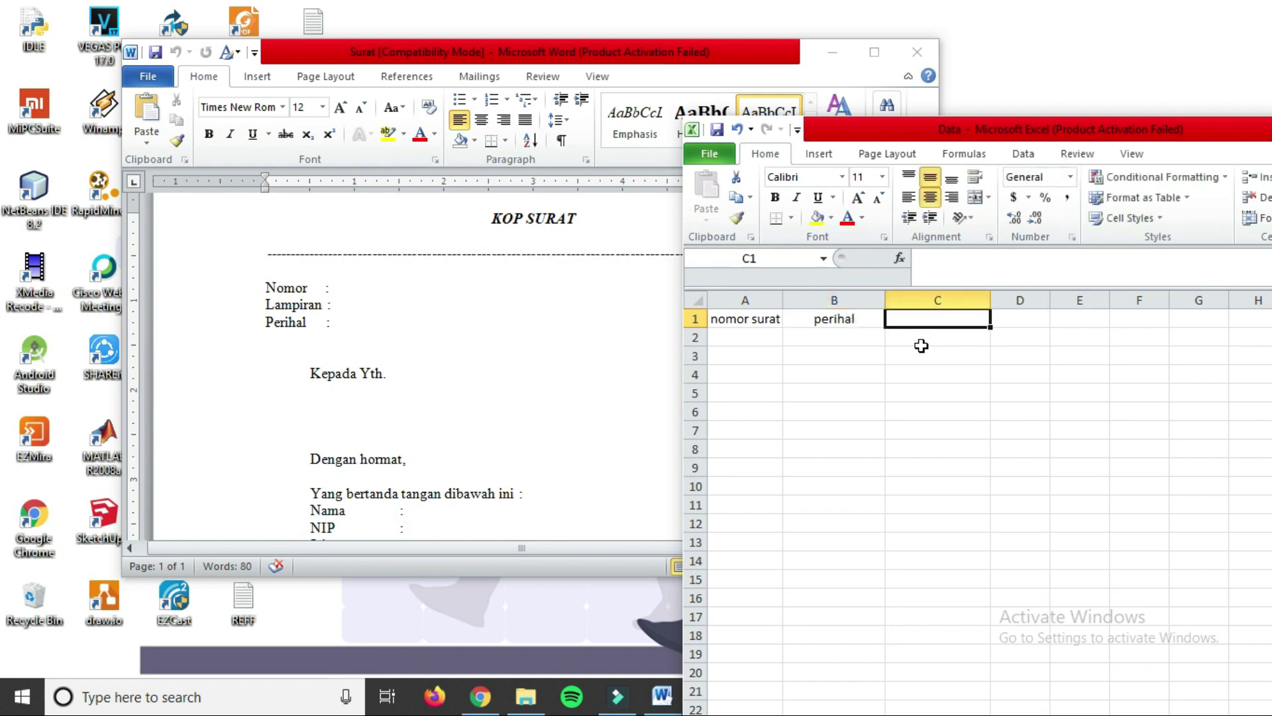
Add 'nama tujuan' in C1 after checking the letter's Kepada Yth. blank
click(328, 388)
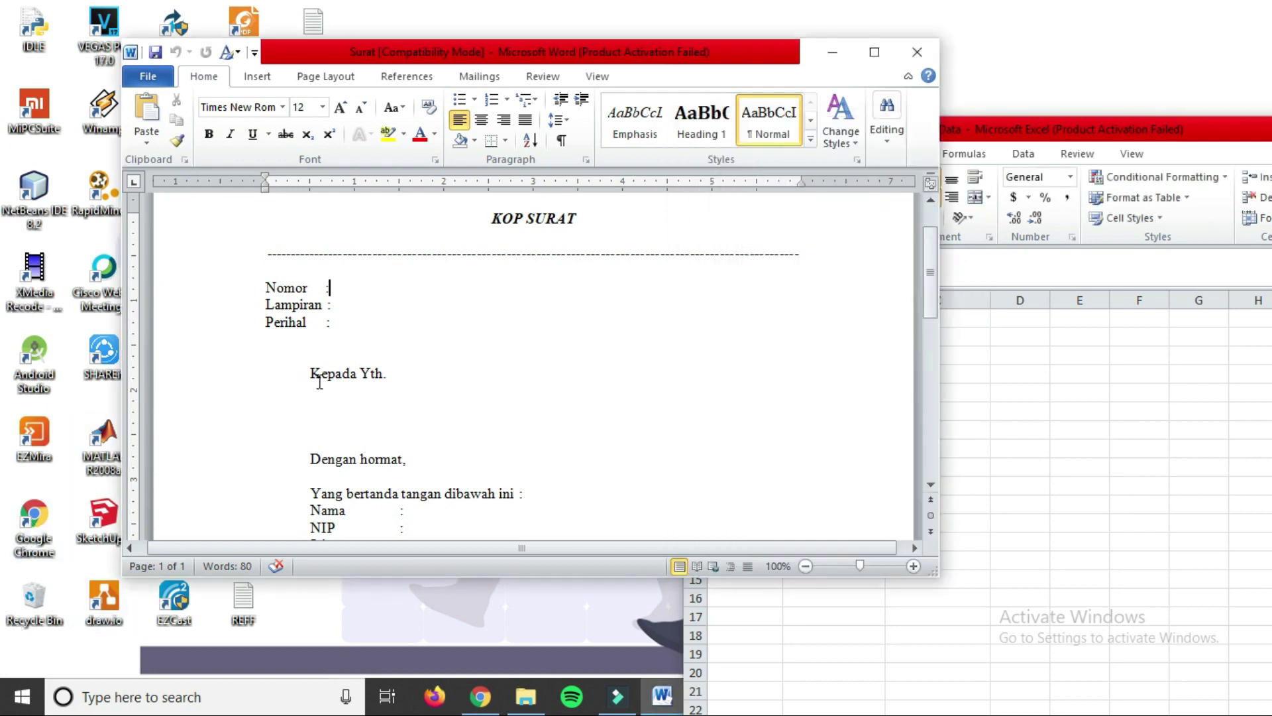
click(320, 387)
key(alt+Tab)
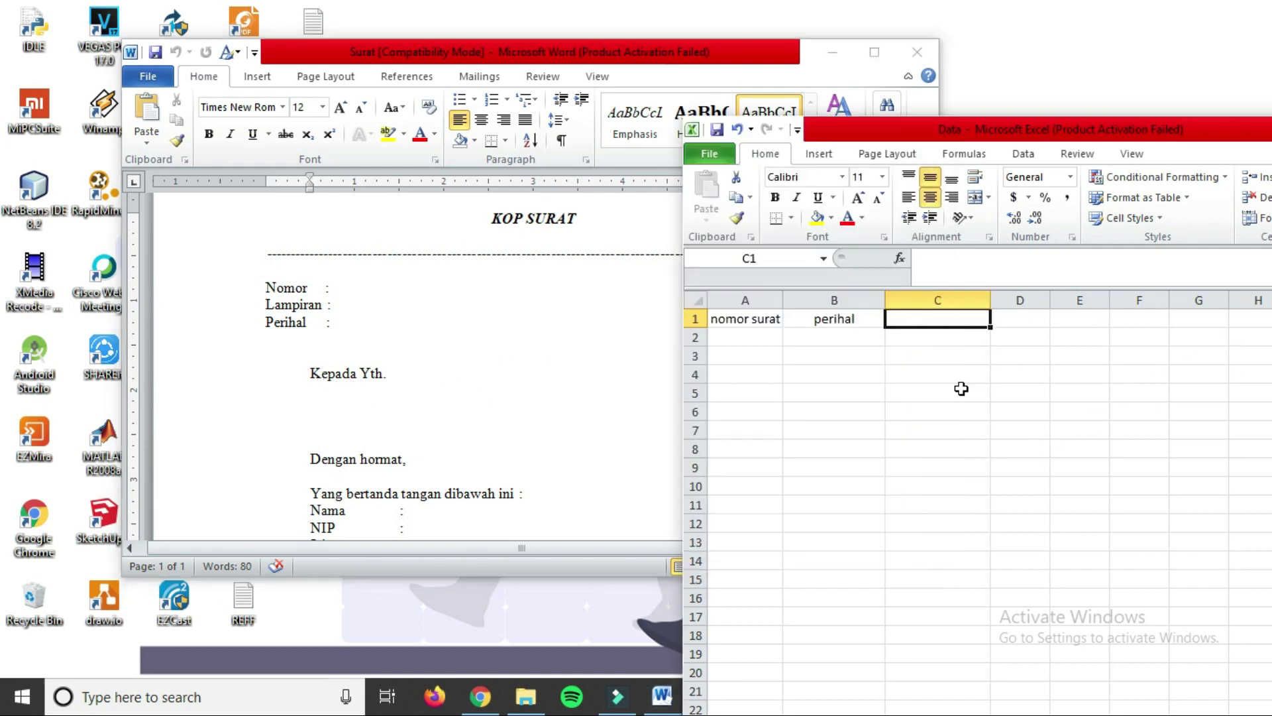
text(nama)
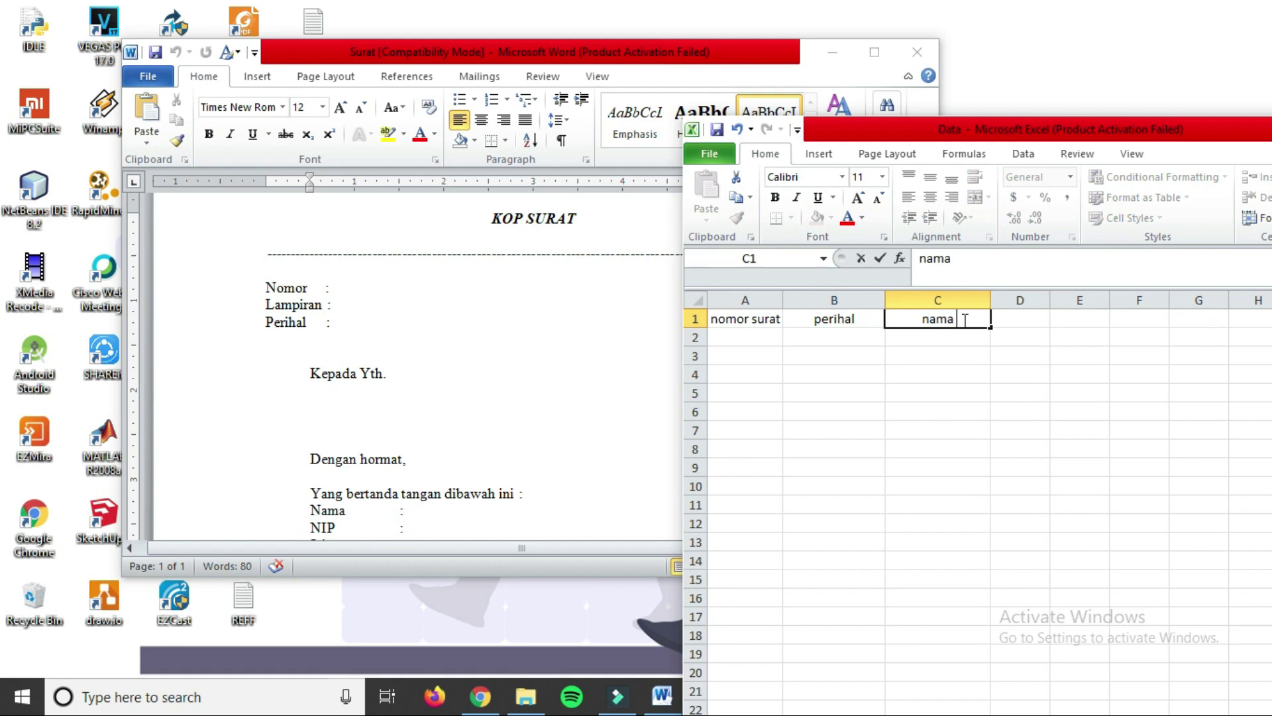
text( tu)
text(juan)
key(Tab)
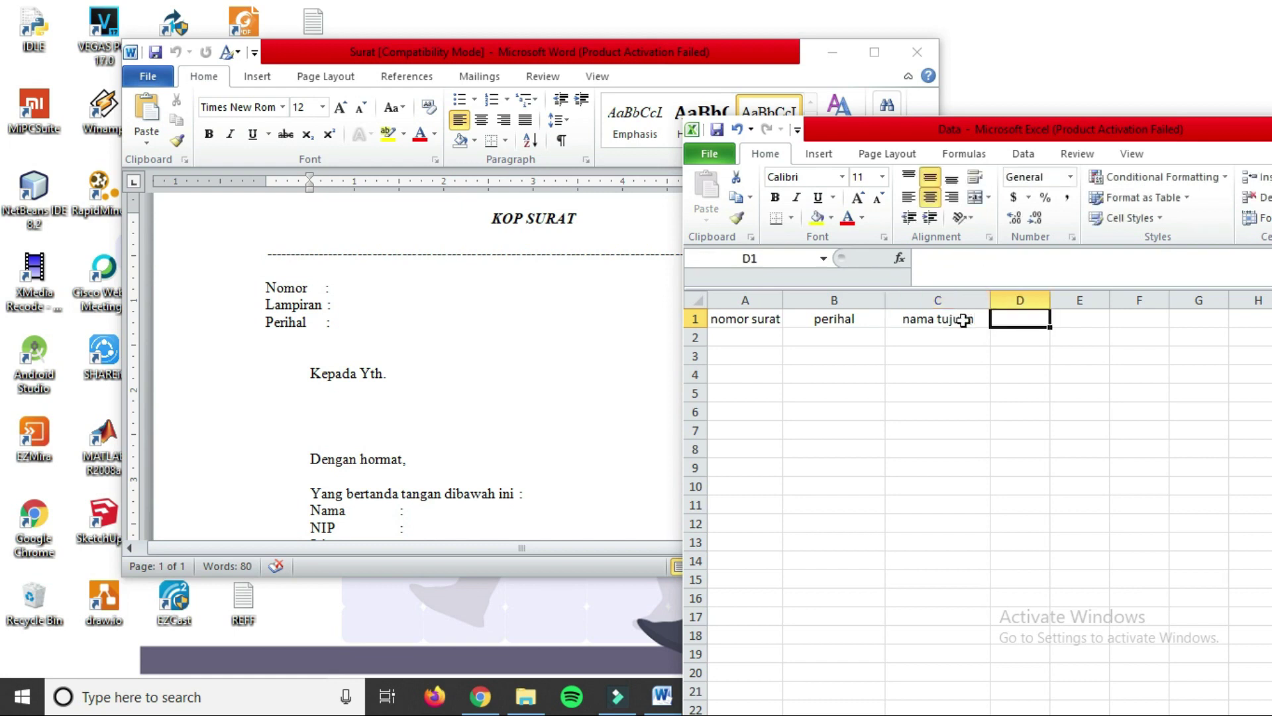
click(316, 376)
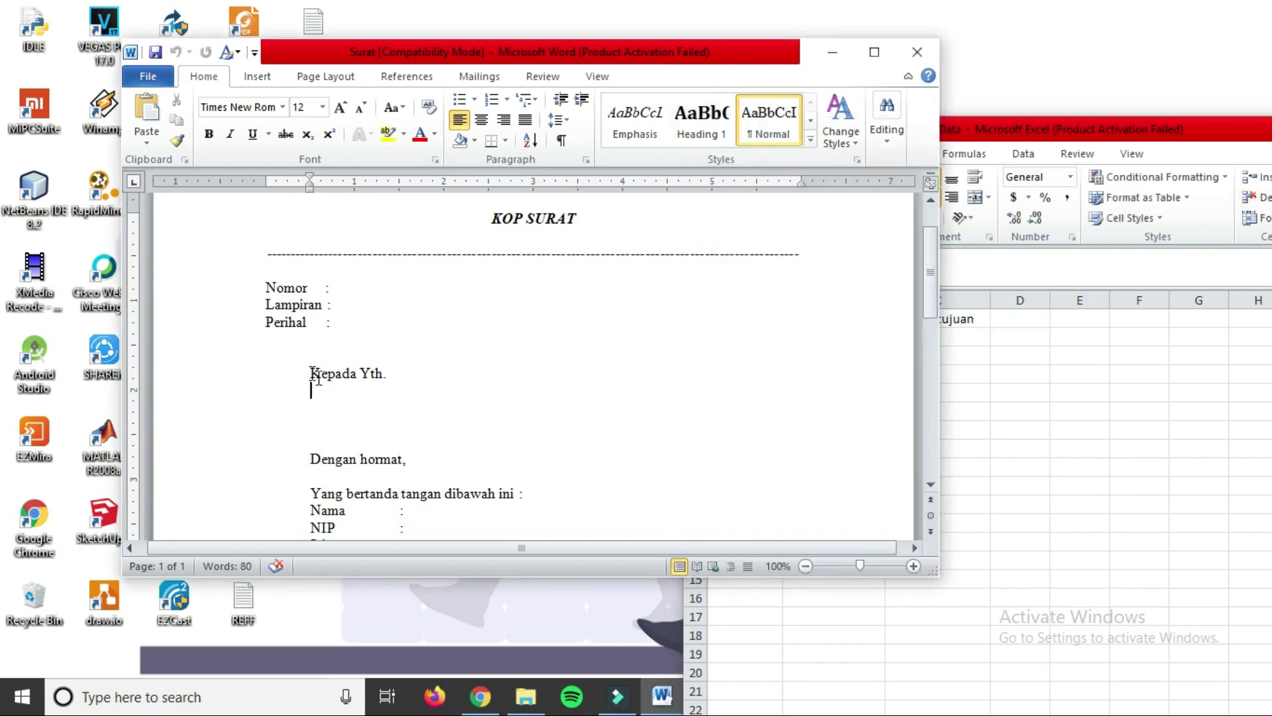
drag(931, 265, 934, 306)
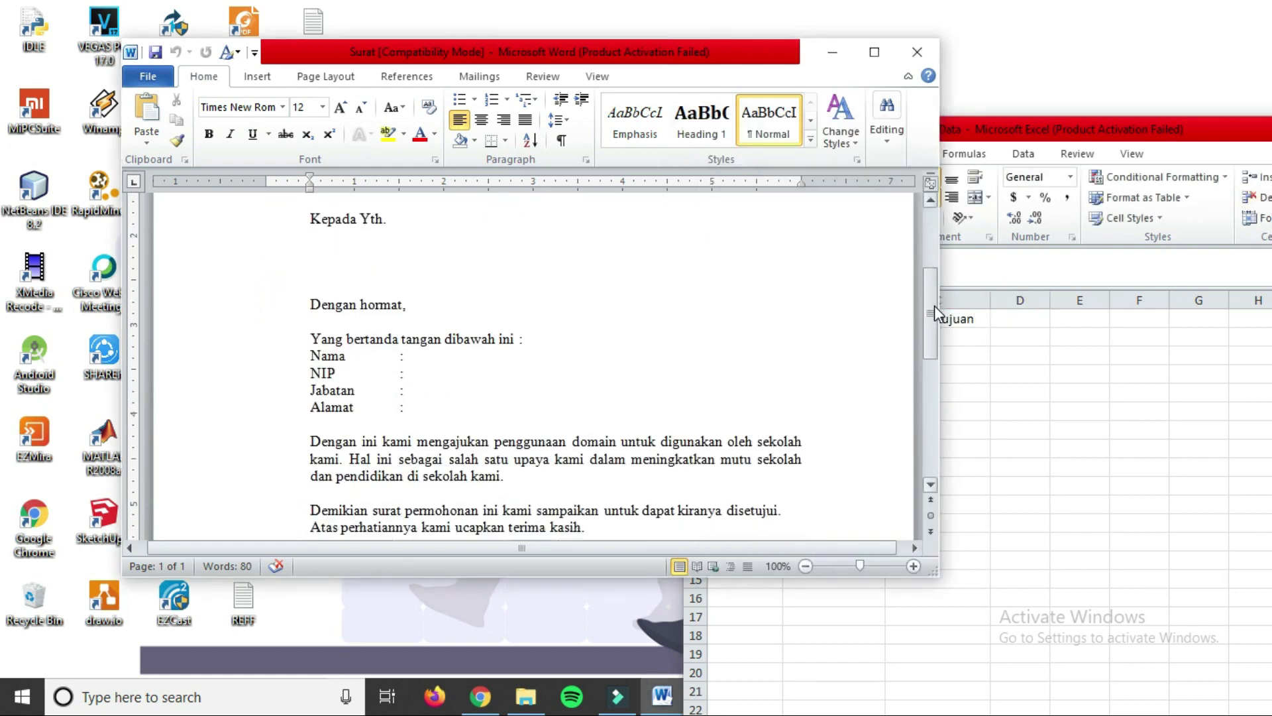
scroll(932, 298, up, 2)
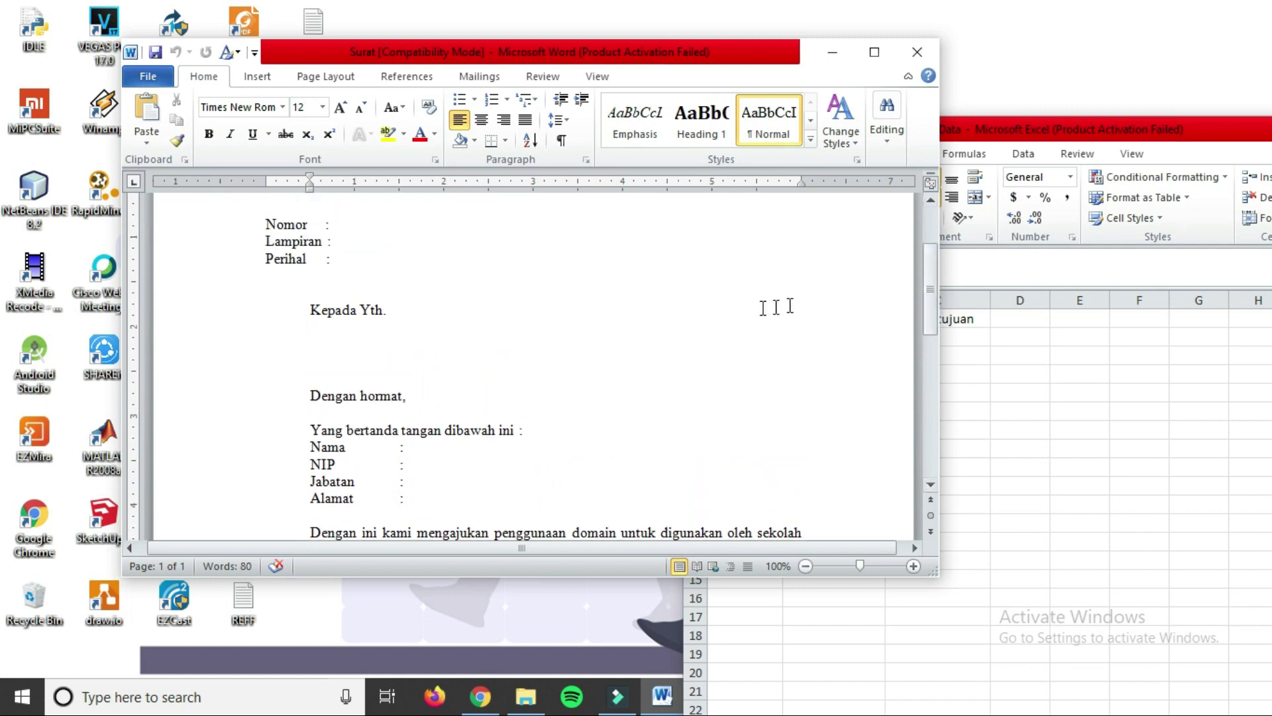
scroll(440, 335, down, 1)
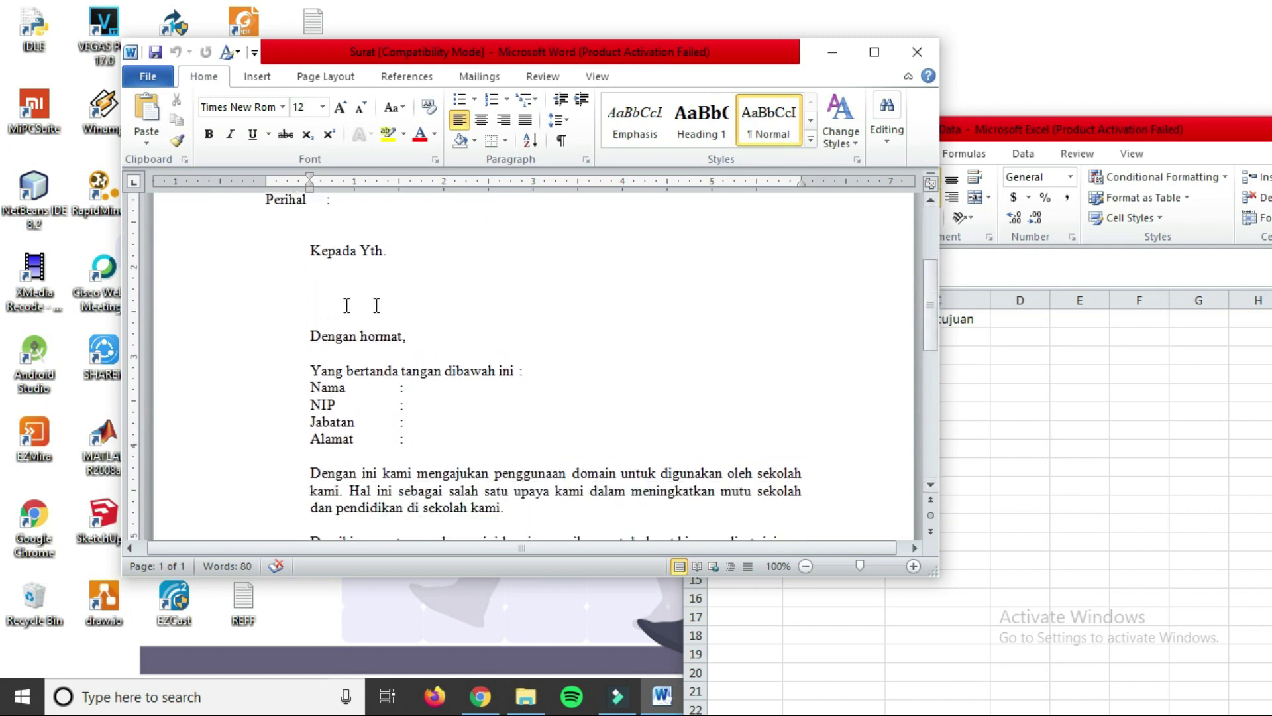
click(1020, 319)
Enter 'alamat tujuan' in D1 and compare it against the letter's blanks
text(al)
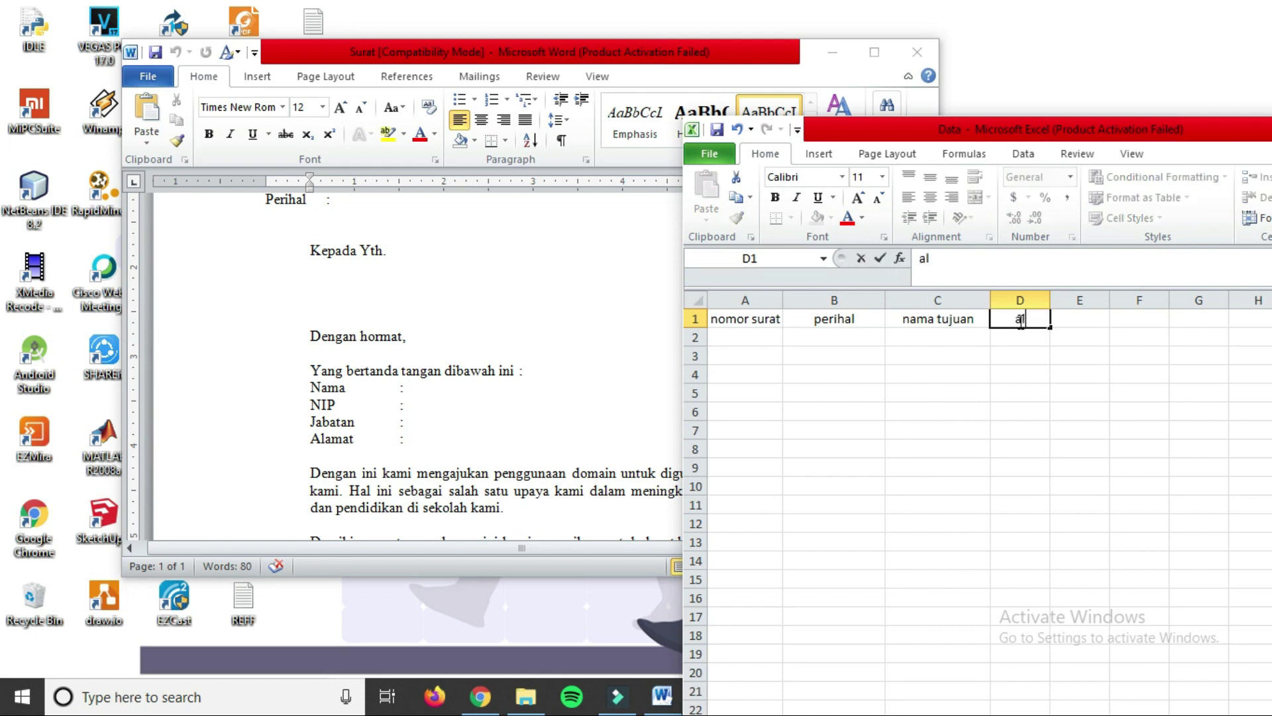
text(amat tujun)
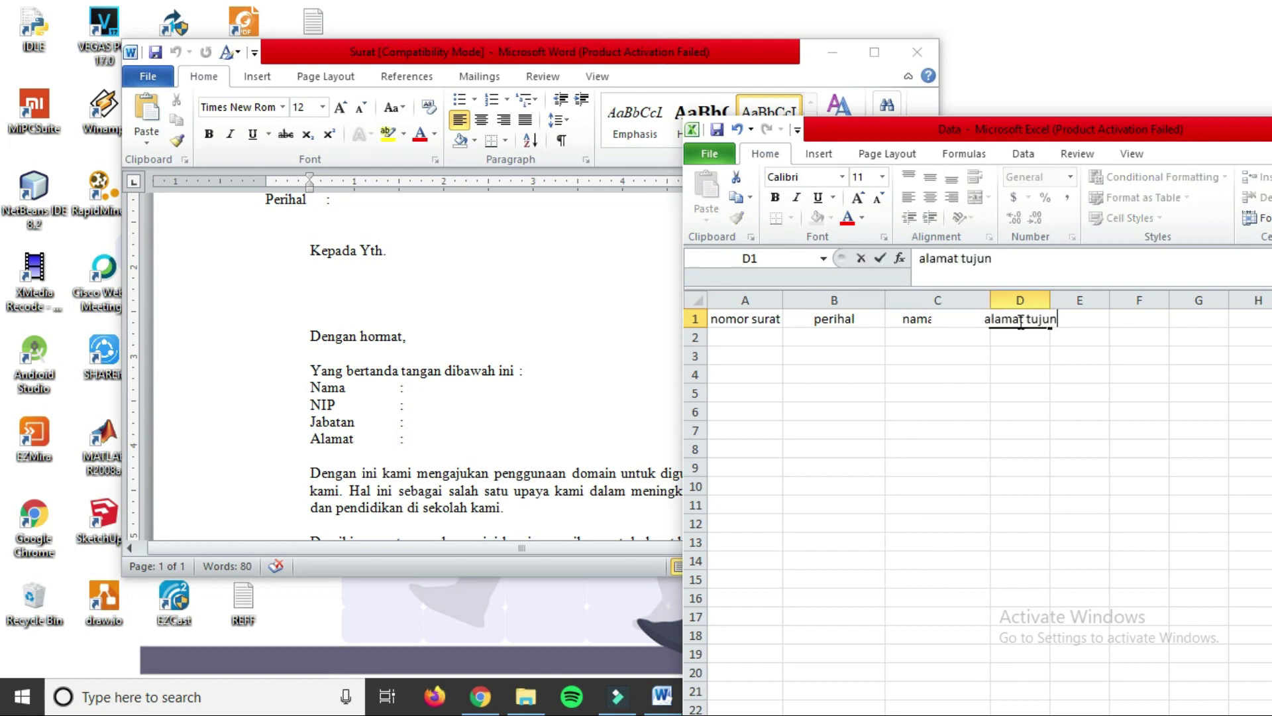
text(n)
key(Tab)
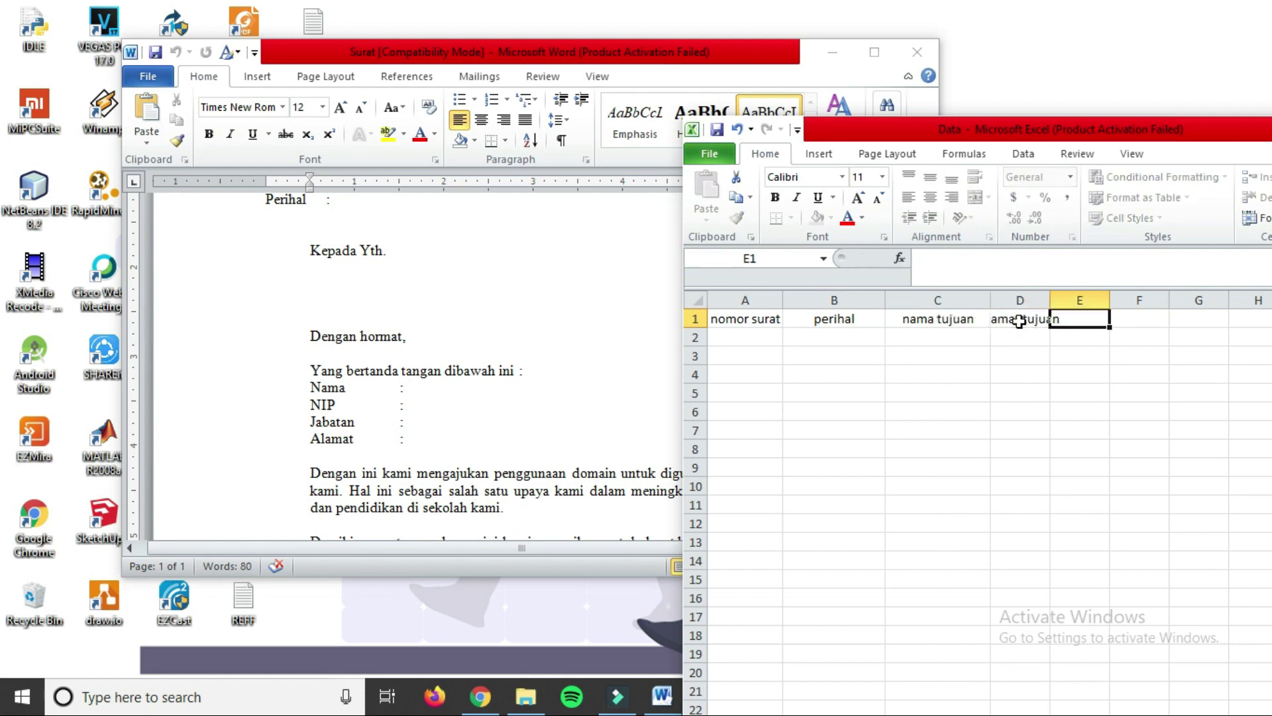
click(367, 383)
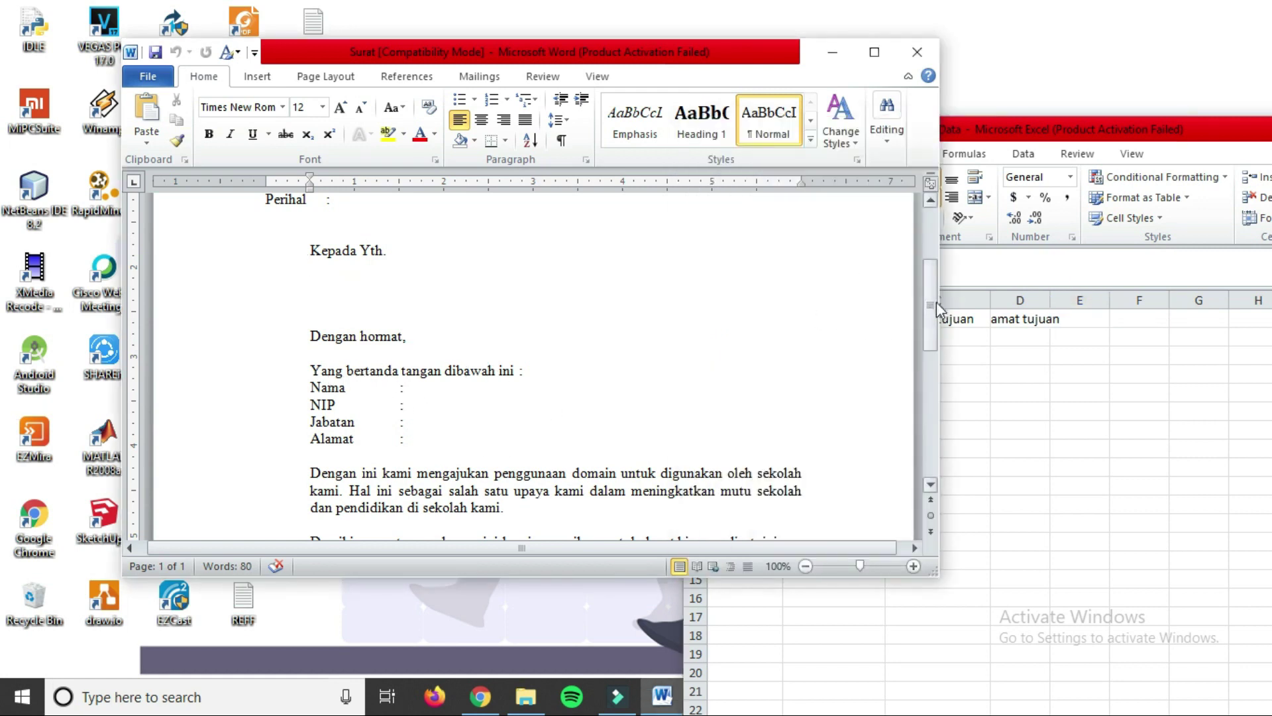
drag(932, 311, 931, 335)
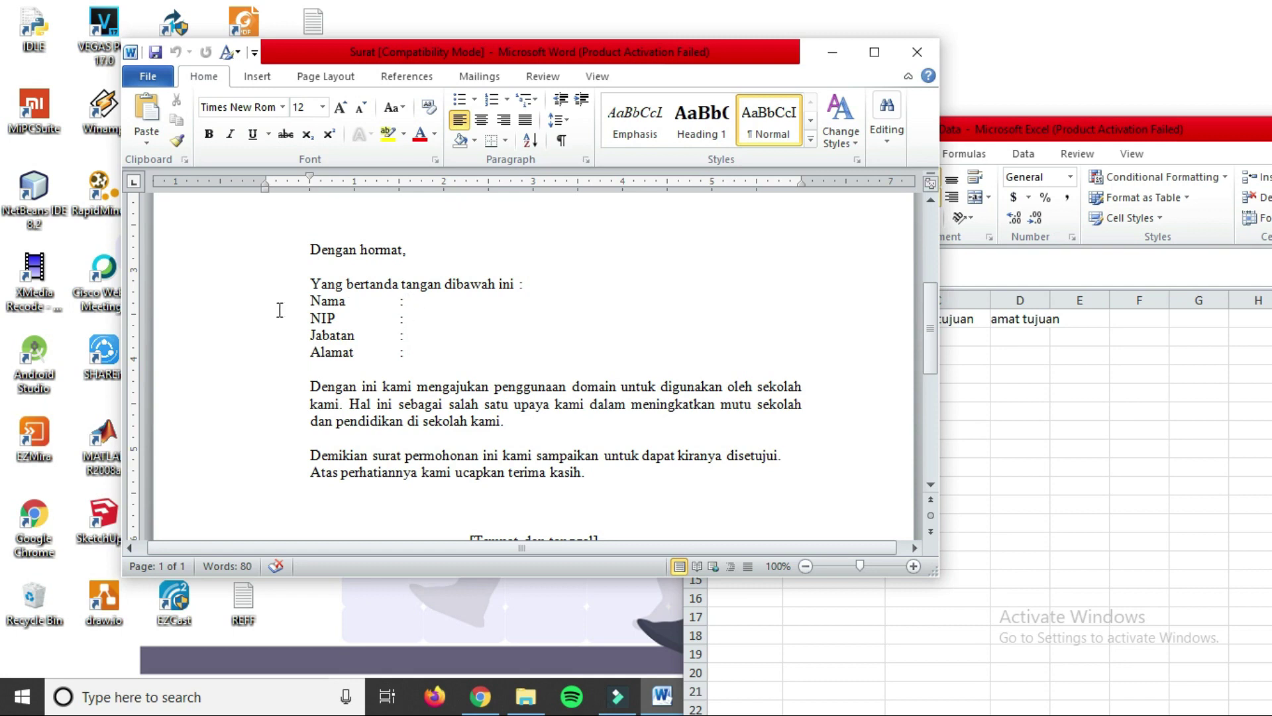
drag(467, 53, 453, 42)
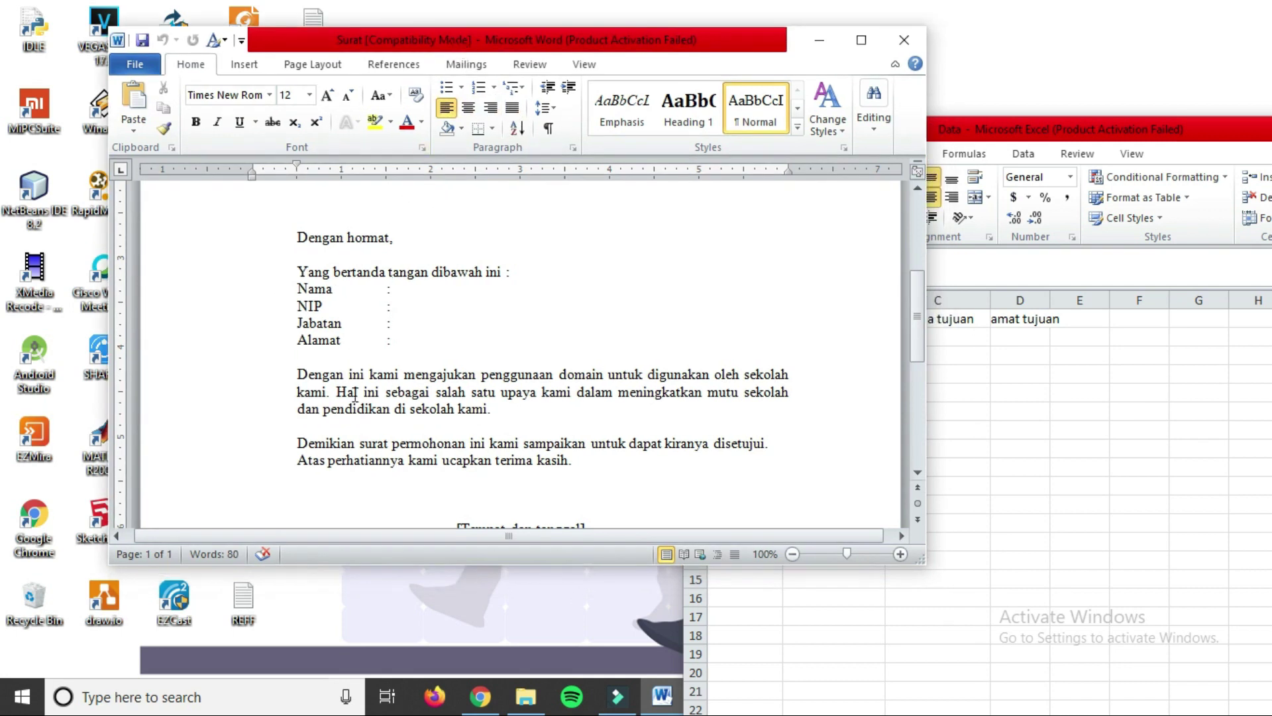
Enter the header 'nama' in E1
click(1086, 320)
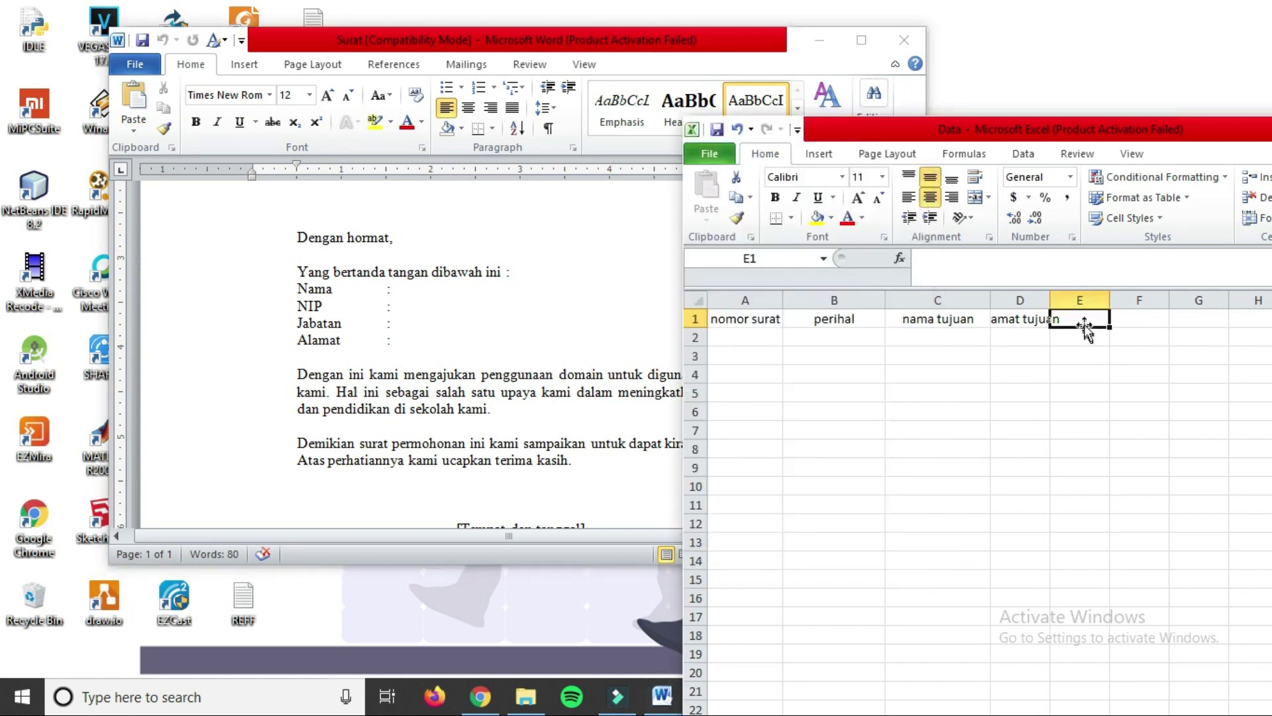
text(nmama)
key(BackSpace)
key(BackSpace)
key(BackSpace)
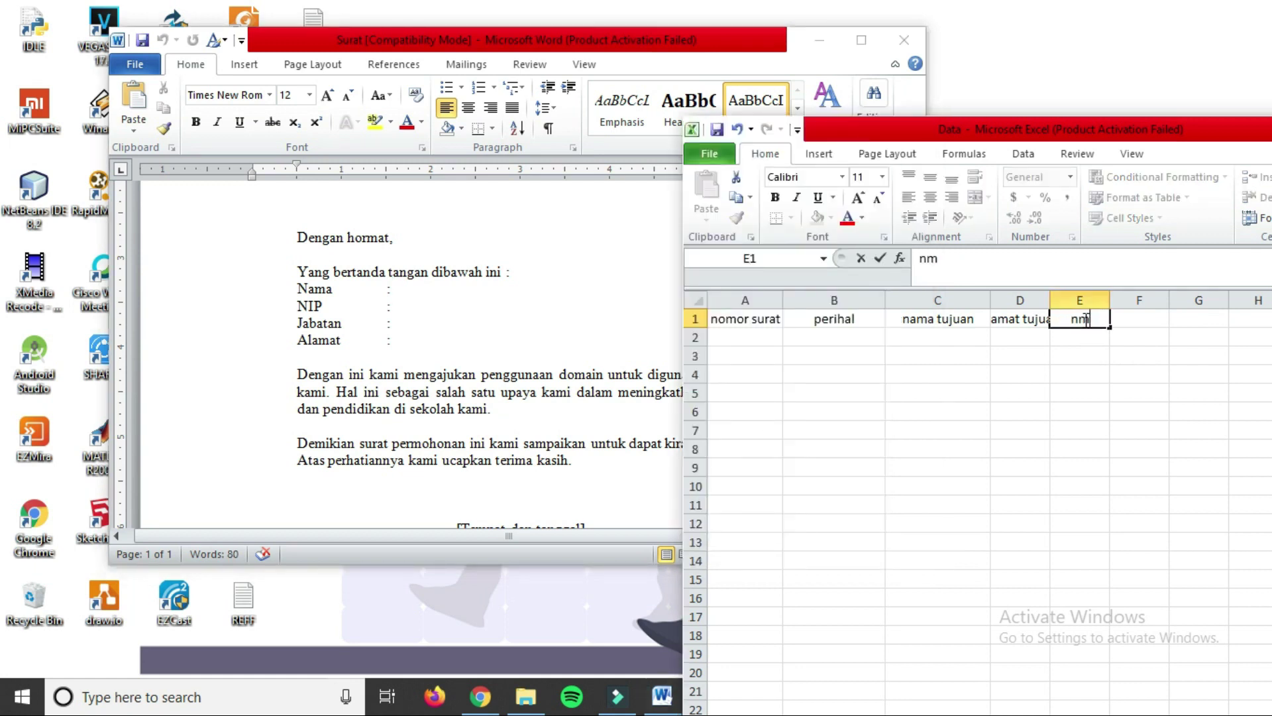
key(BackSpace)
key(BackSpace)
text(a)
text(ma)
key(Tab)
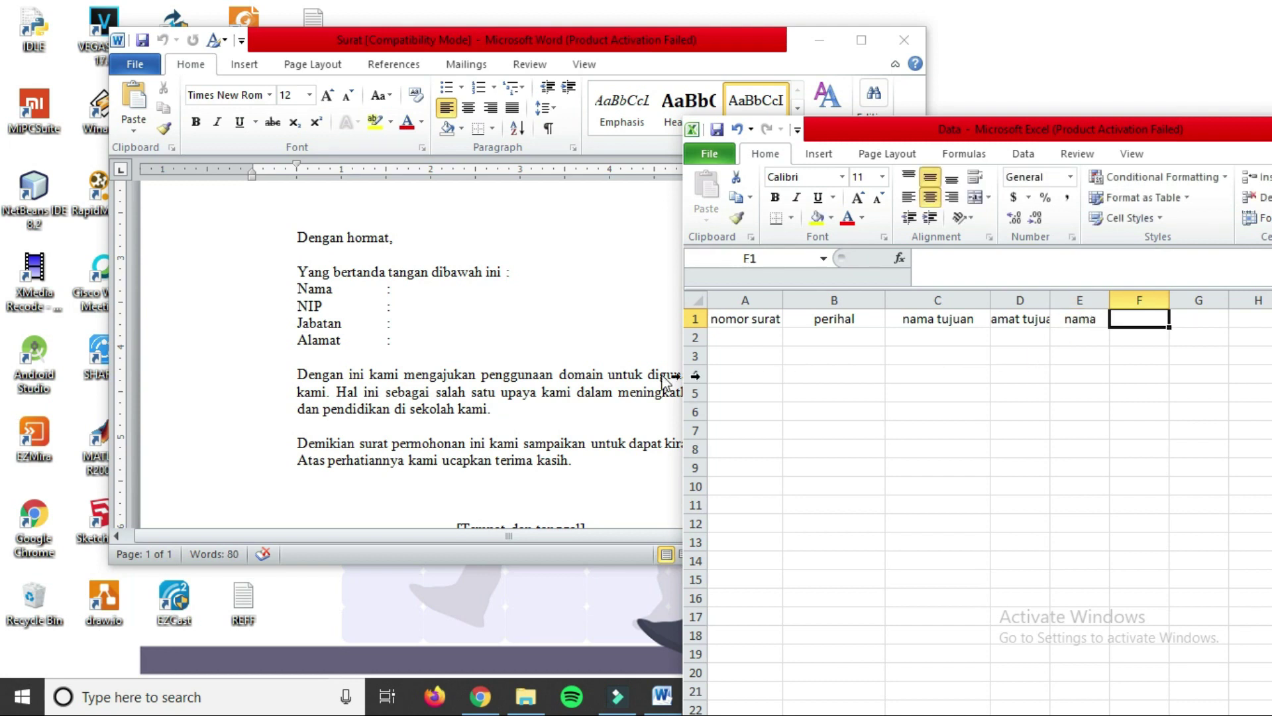
Fill F1 to H1 with the headers nip, jabatan and alamat
text(NO)
key(BackSpace)
key(BackSpace)
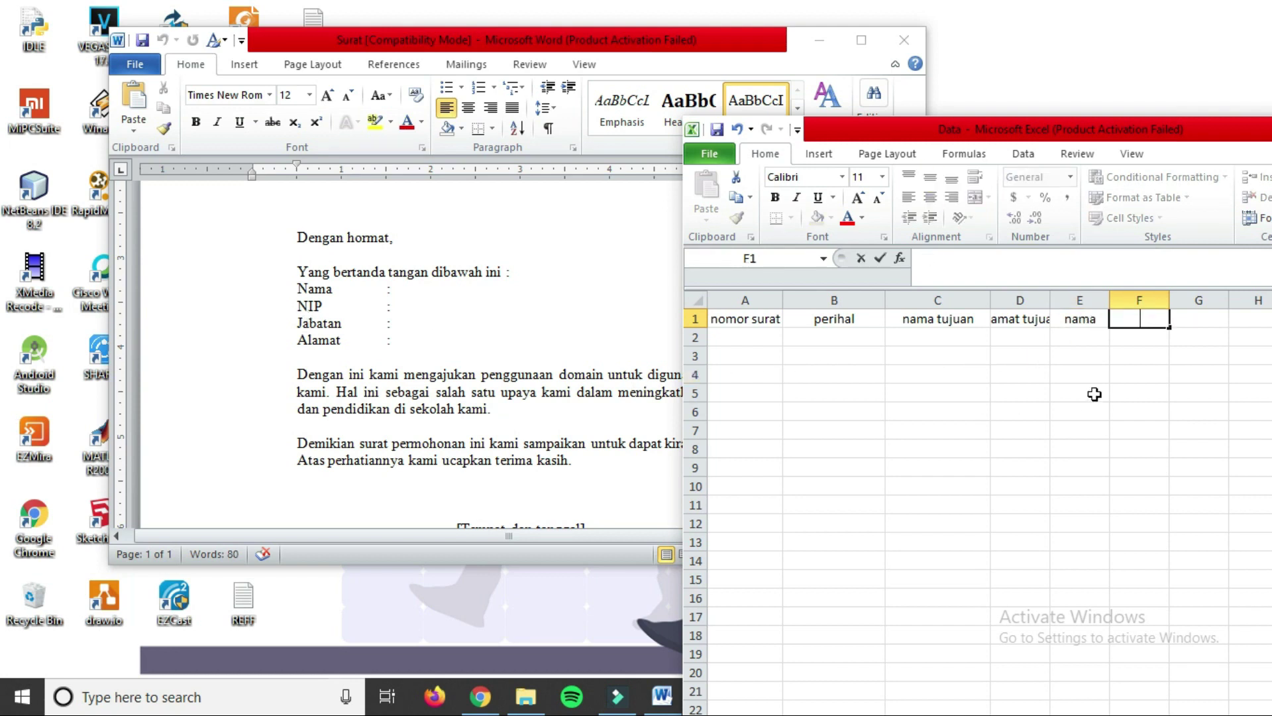
key(Tab)
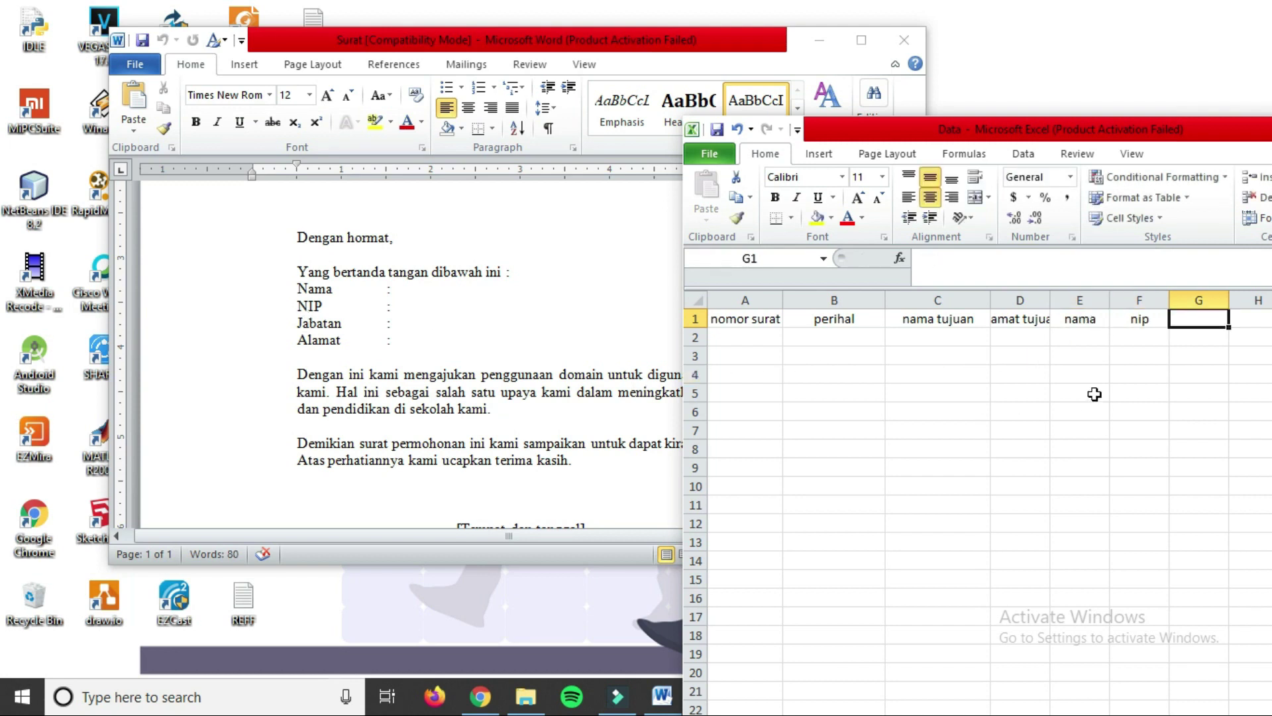
text(jabatan)
key(Tab)
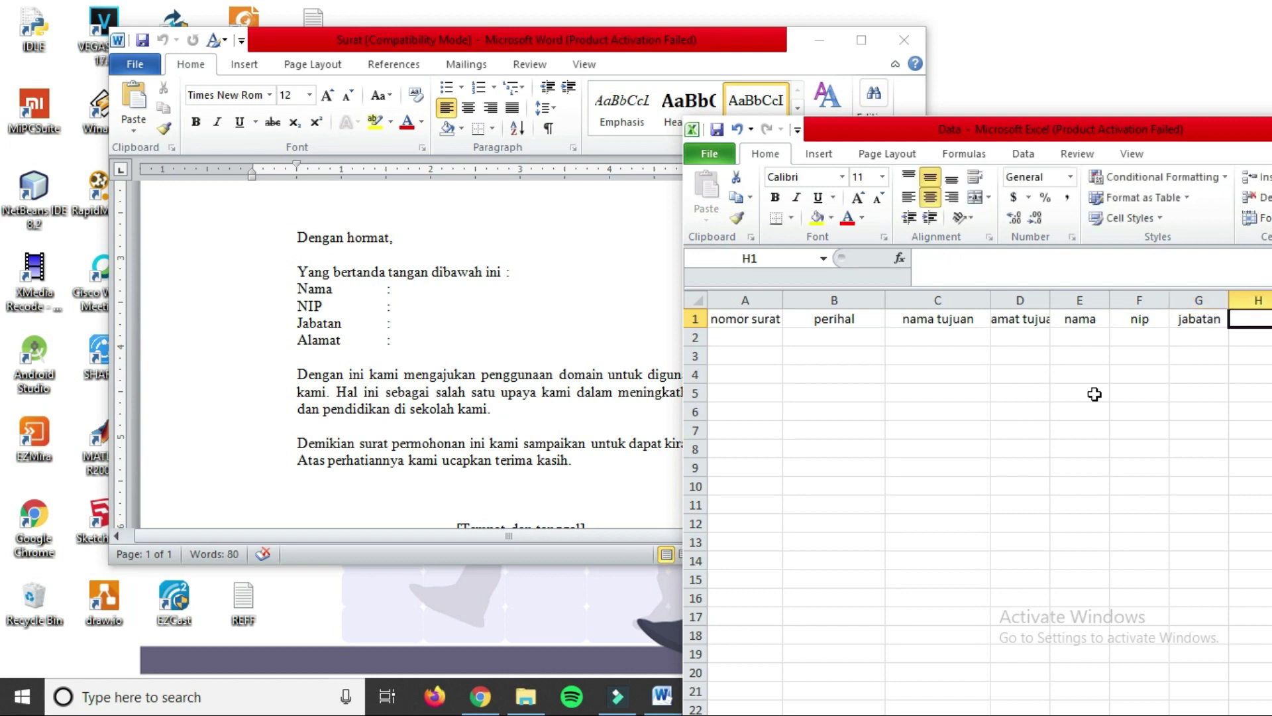
text(alamat)
key(Tab)
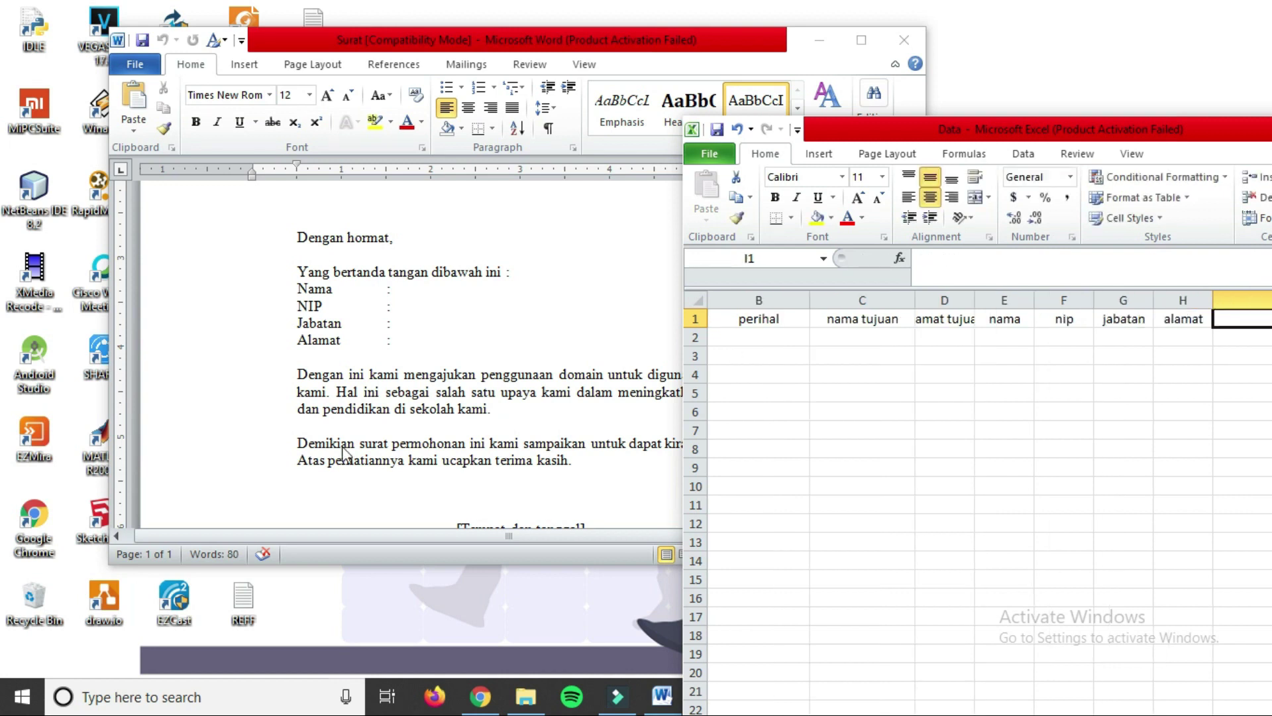
Rearrange the two windows and enter 'tempat' in I1
click(343, 455)
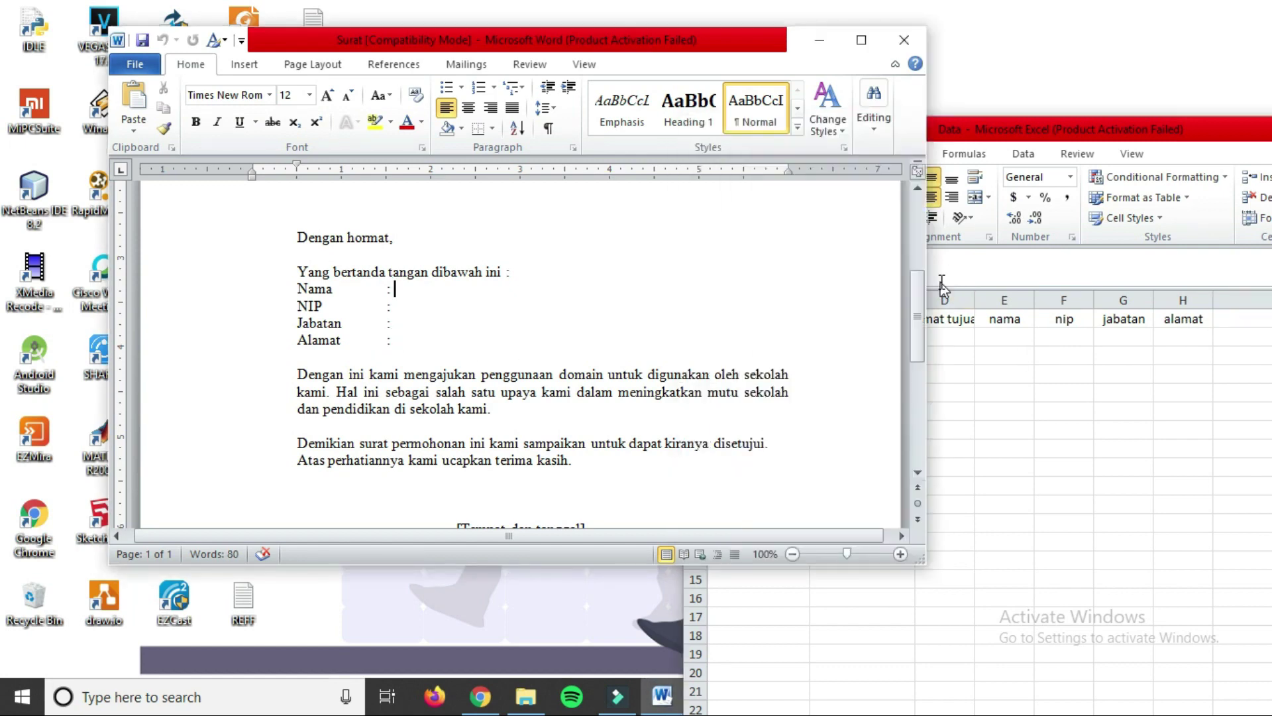
drag(924, 300, 927, 341)
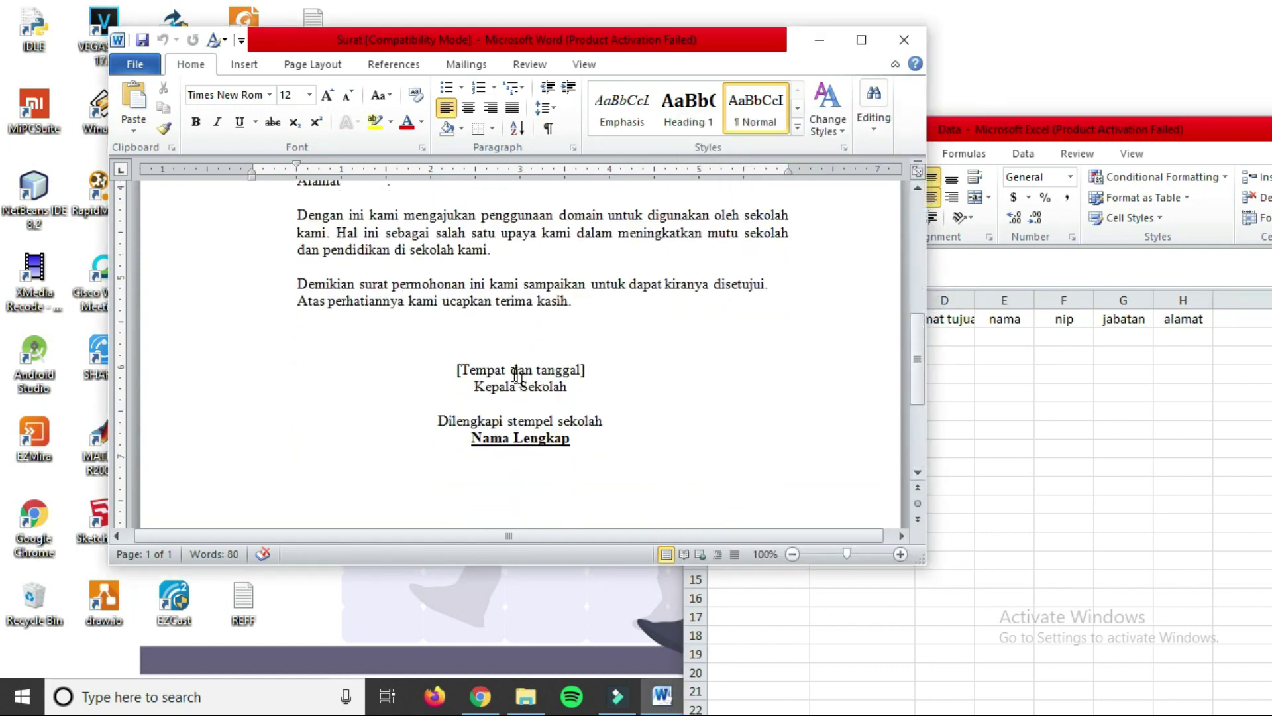
click(1100, 391)
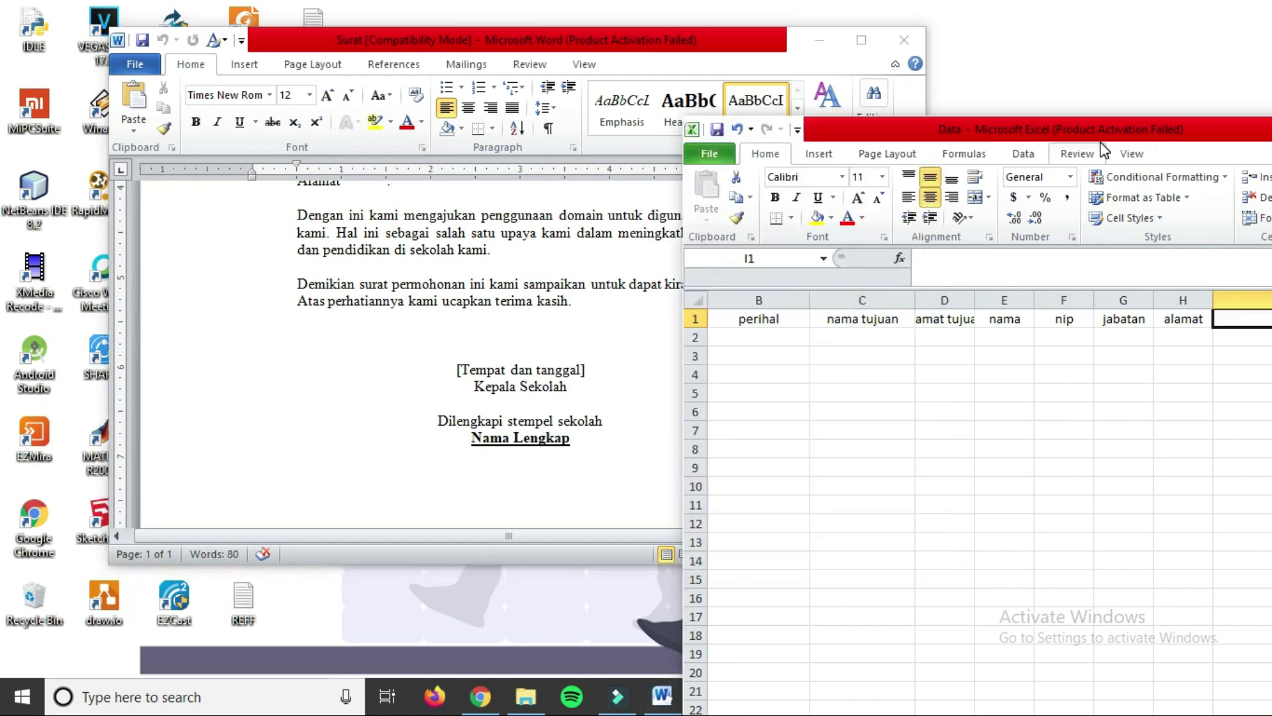
drag(1100, 141, 1001, 139)
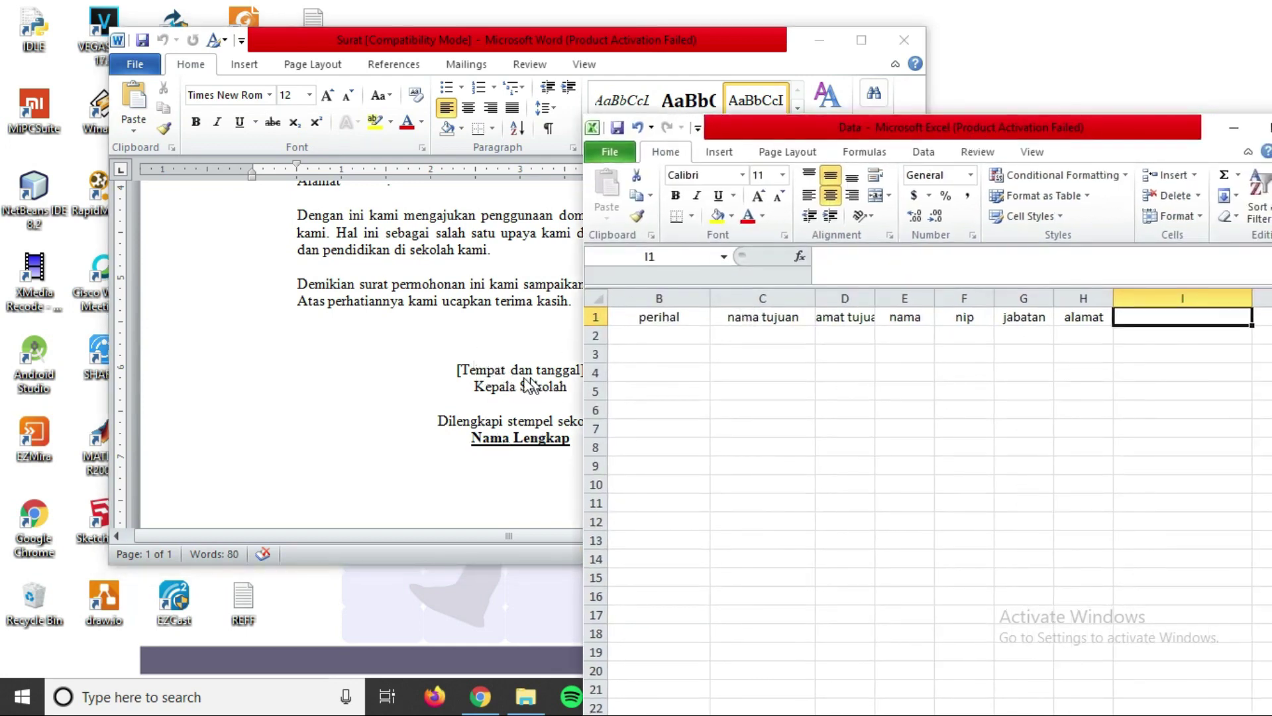
drag(494, 40, 379, 40)
click(1169, 325)
text(tem)
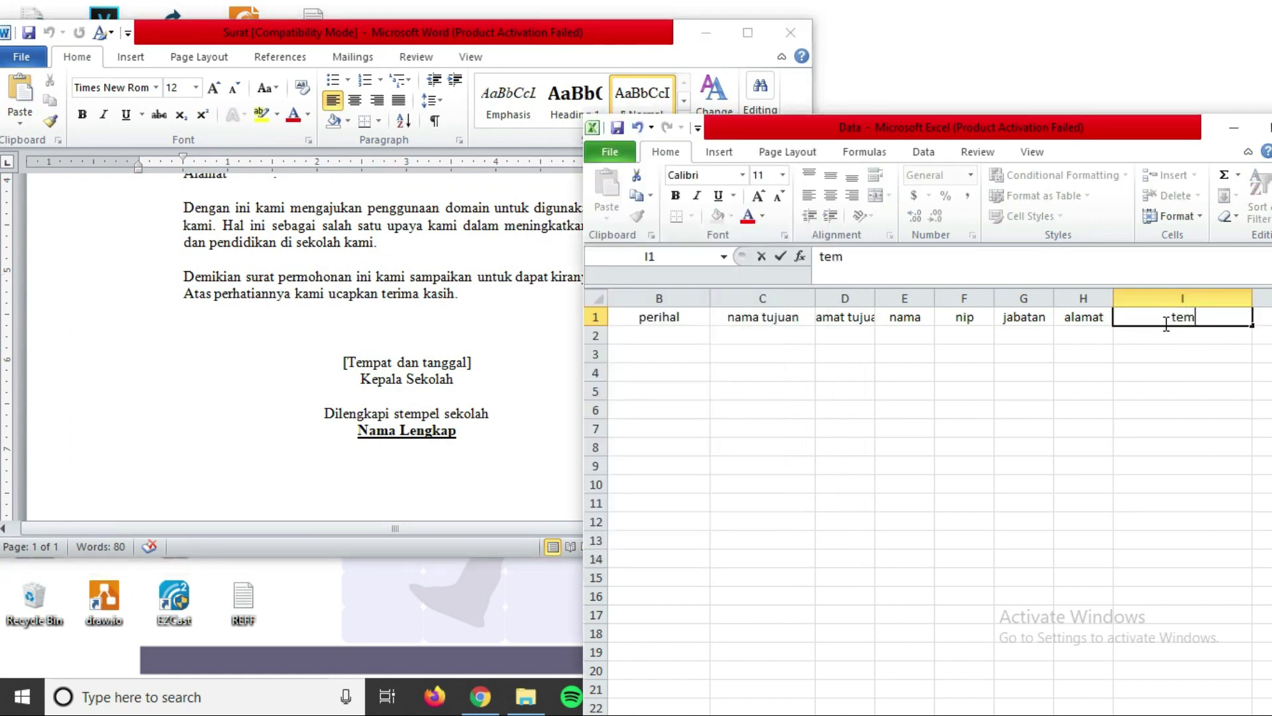
text(pat)
key(Tab)
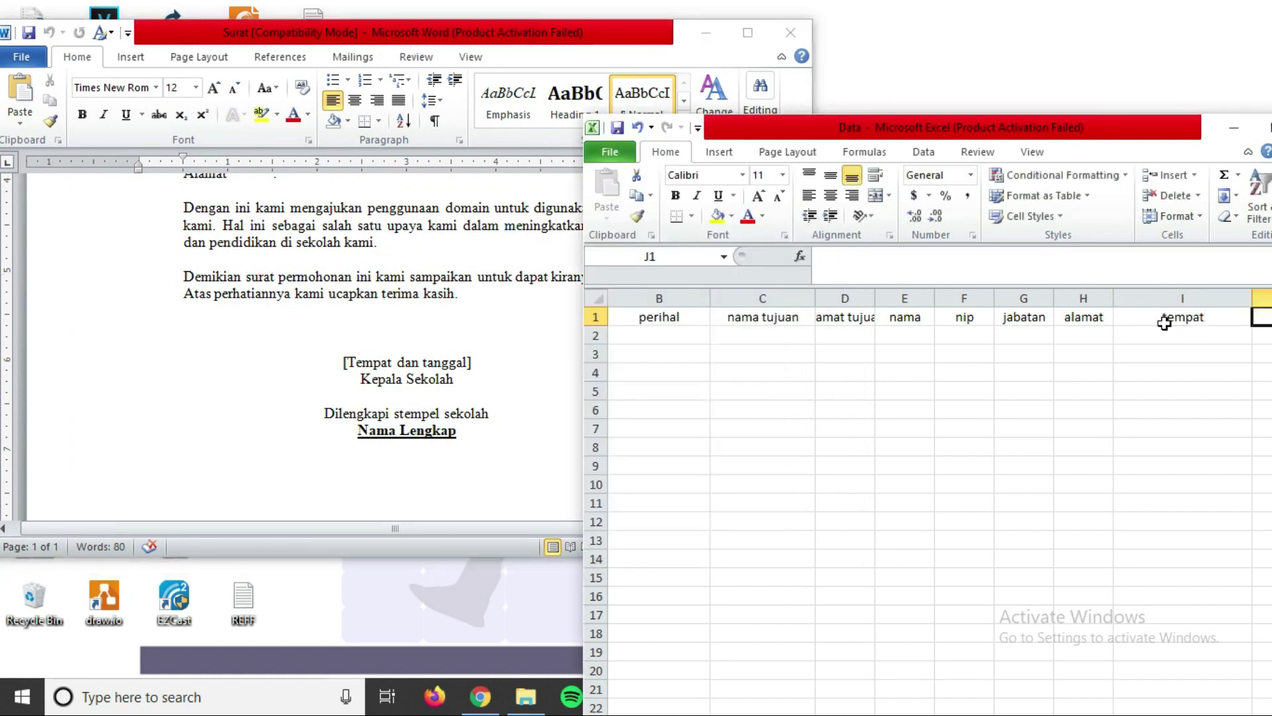
Reposition and widen the spreadsheet window, then enter 'tanggal' in J1
mouse_move(876, 136)
mouse_down()
mouse_move(369, 382)
mouse_move(442, 243)
mouse_up()
drag(483, 37, 527, 19)
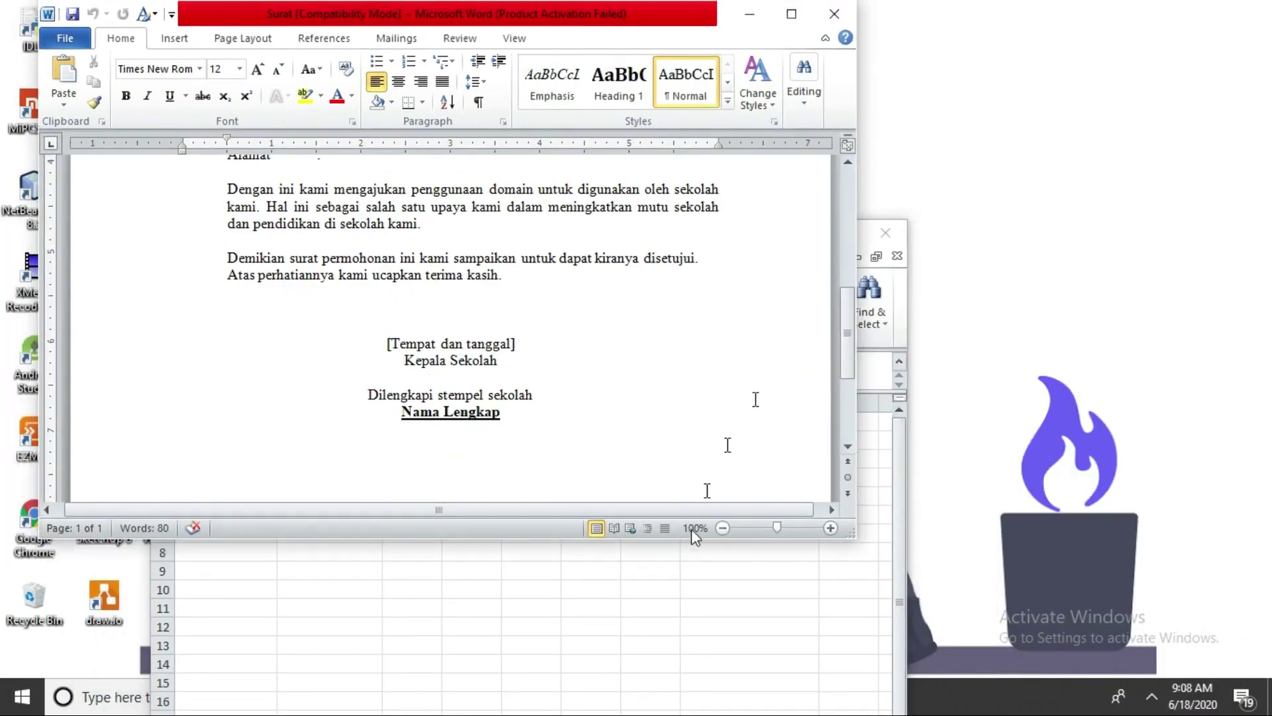
click(867, 235)
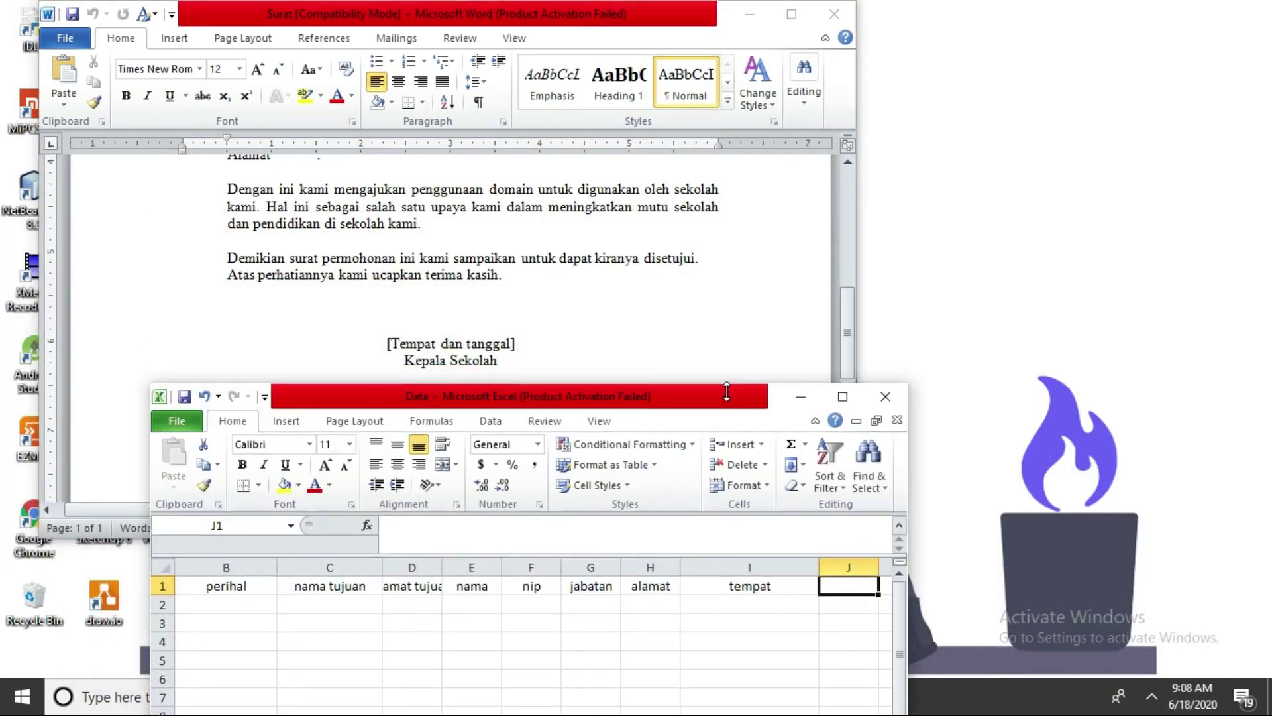
drag(740, 262, 704, 394)
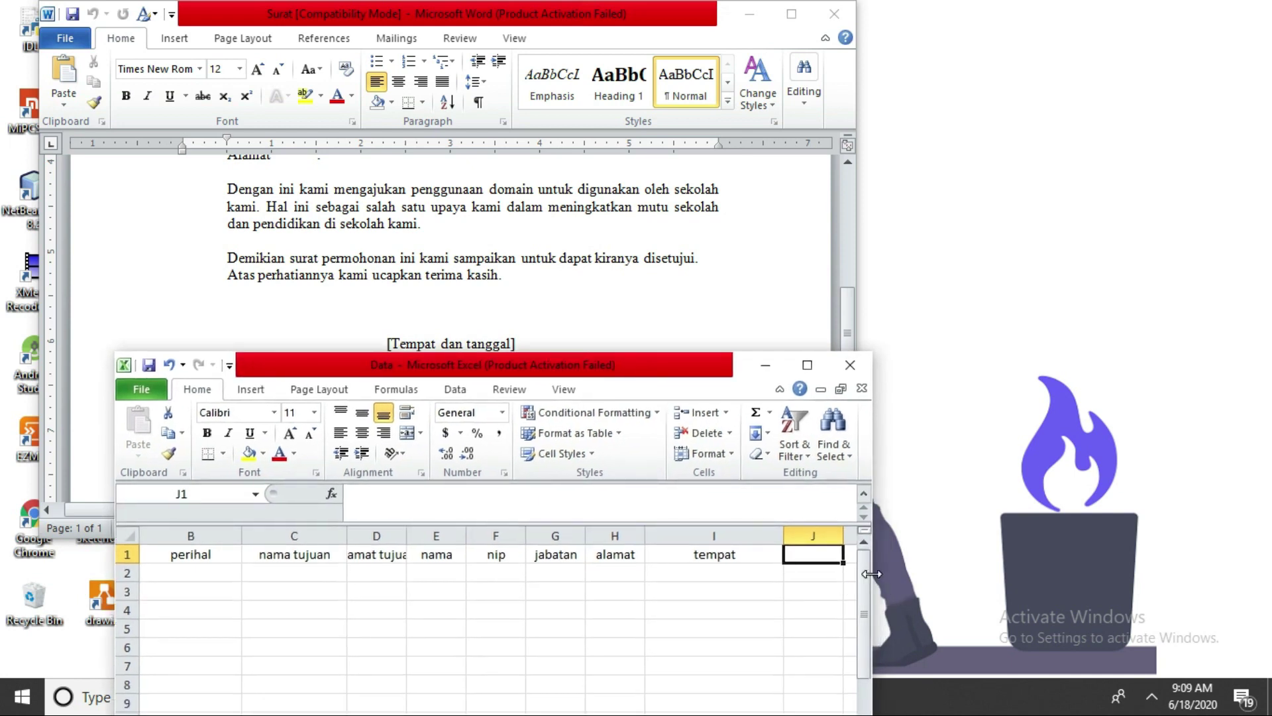
drag(872, 574, 1031, 574)
text(t)
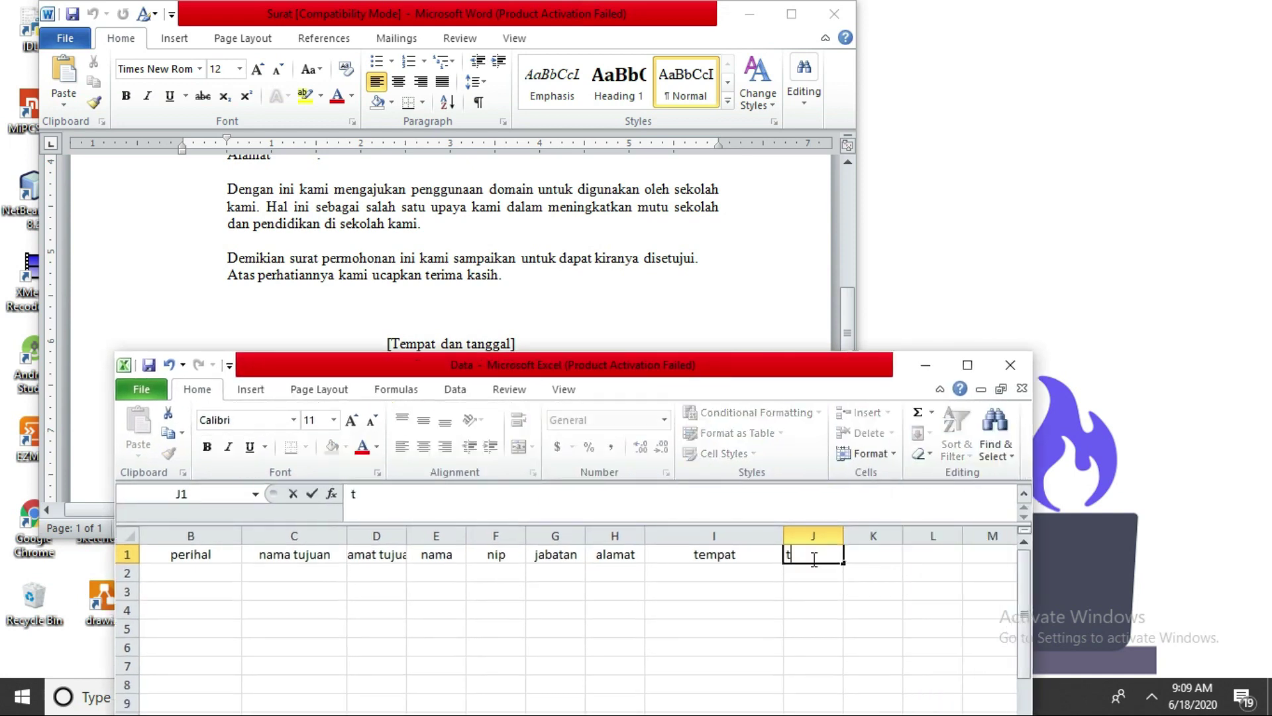
text(anggal)
Check the signature block and enter 'nama penanggung jawab' in K1
click(637, 279)
scroll(437, 284, down, 5)
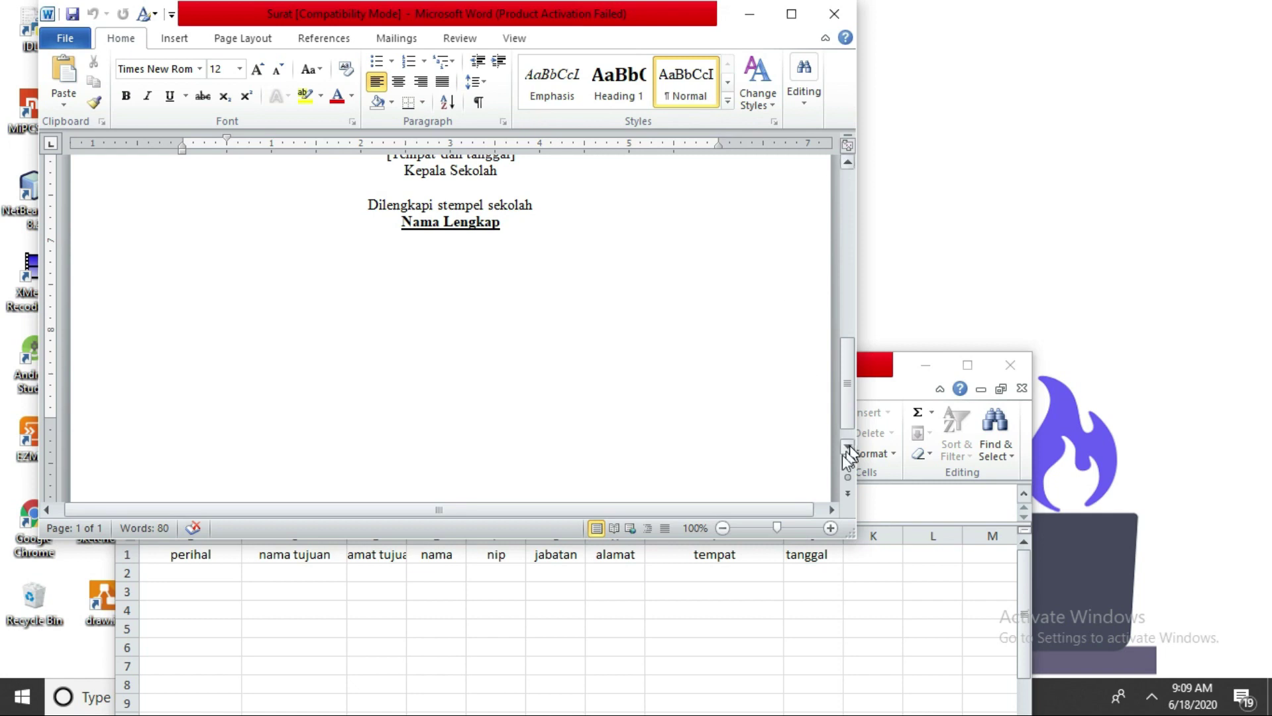
click(834, 557)
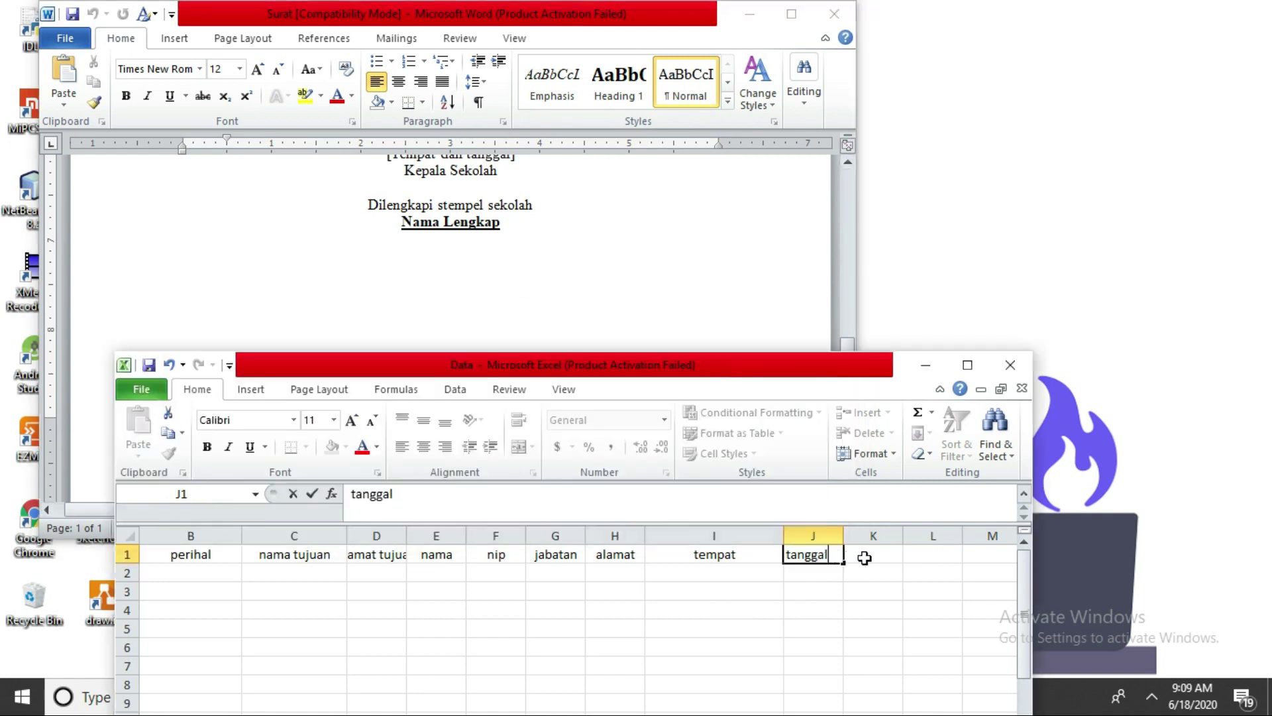
click(864, 558)
text(nama )
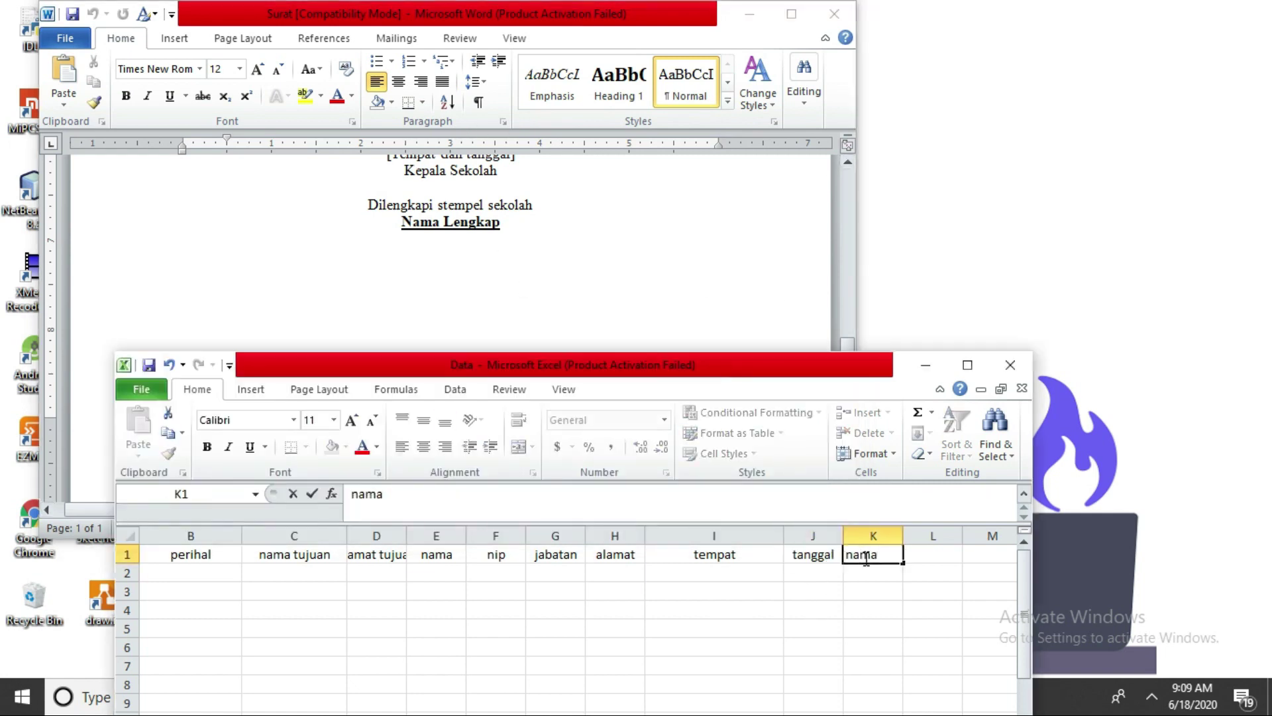
text(penanggung)
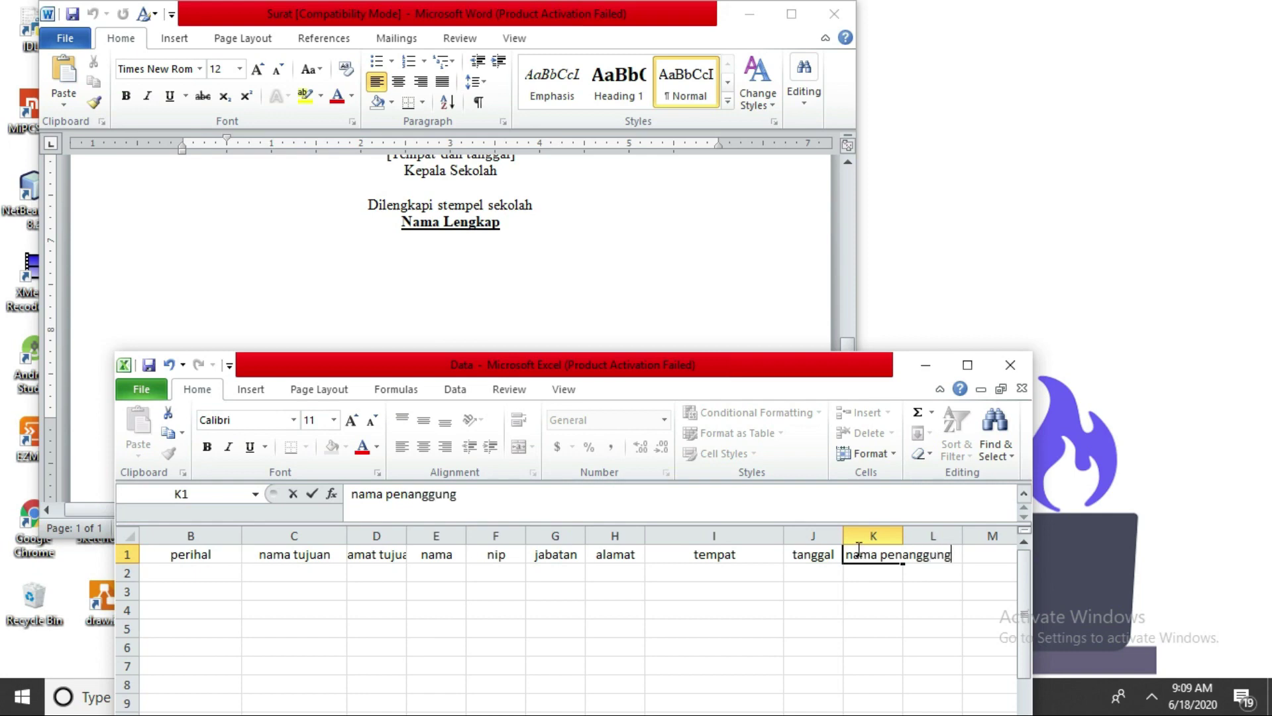
text(jawab)
key(Return)
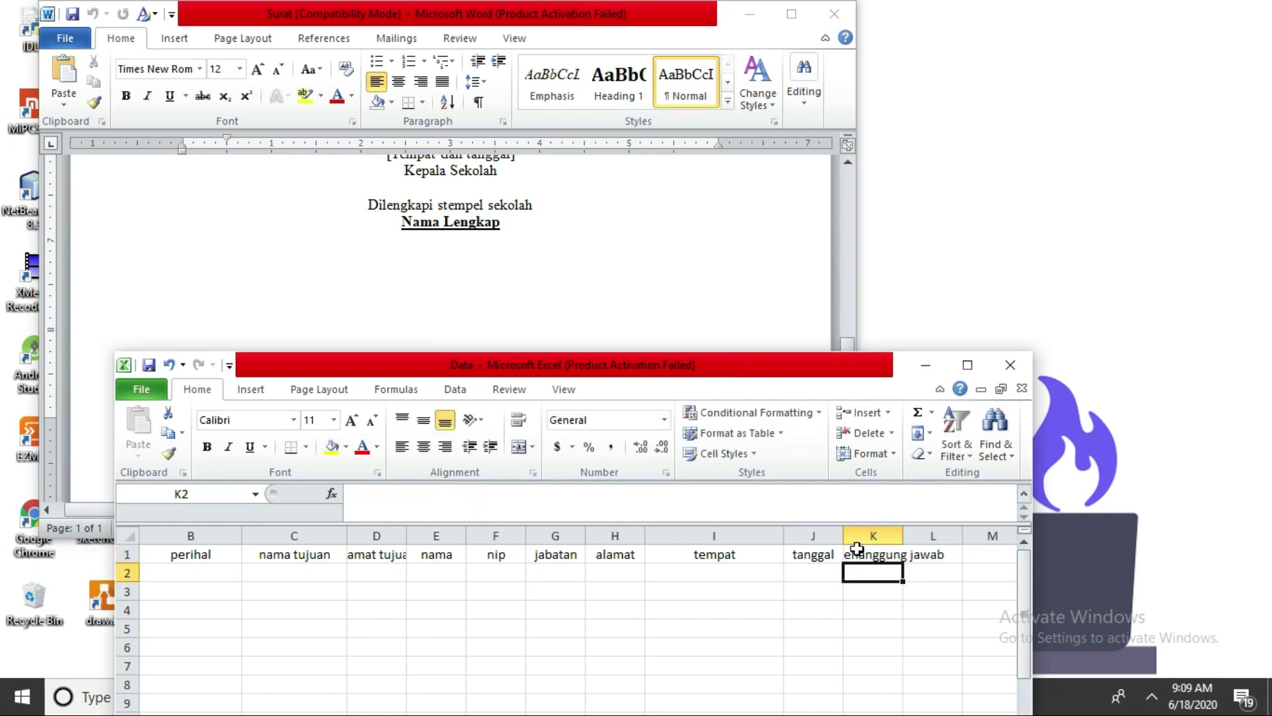
drag(818, 366, 917, 114)
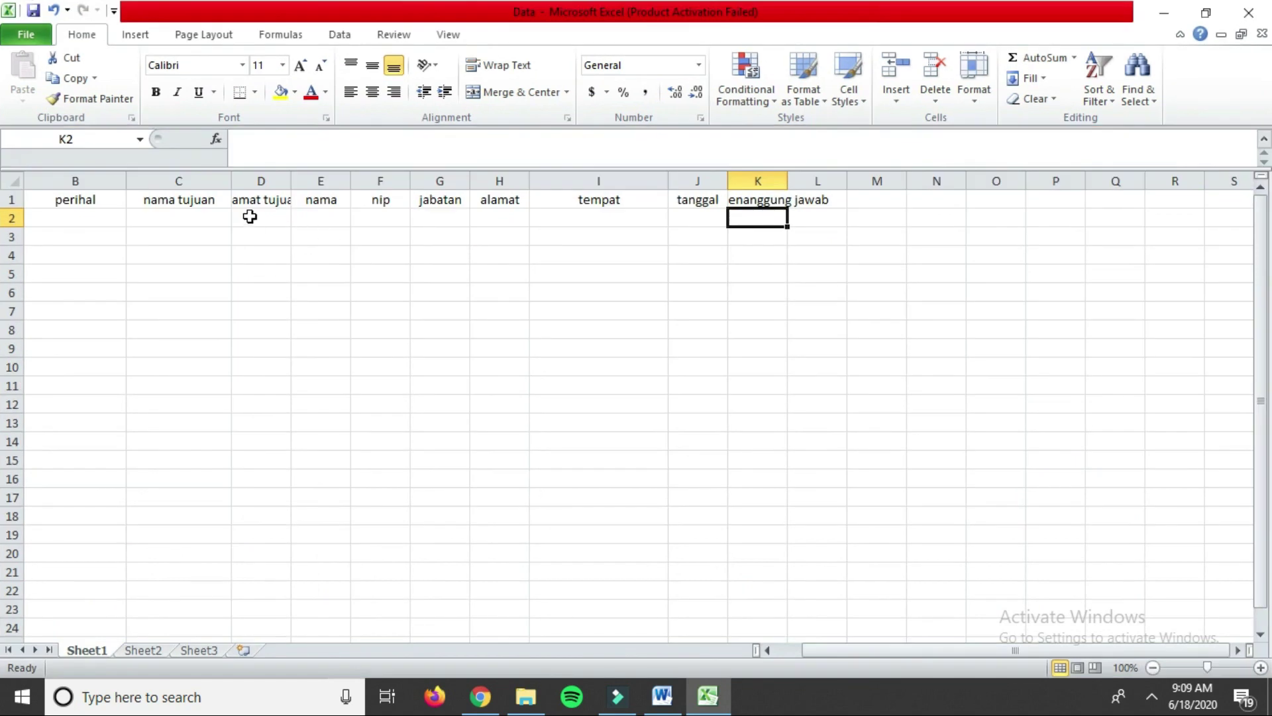
Scroll the Data sheet back to column A and select cell A2
click(179, 202)
click(100, 202)
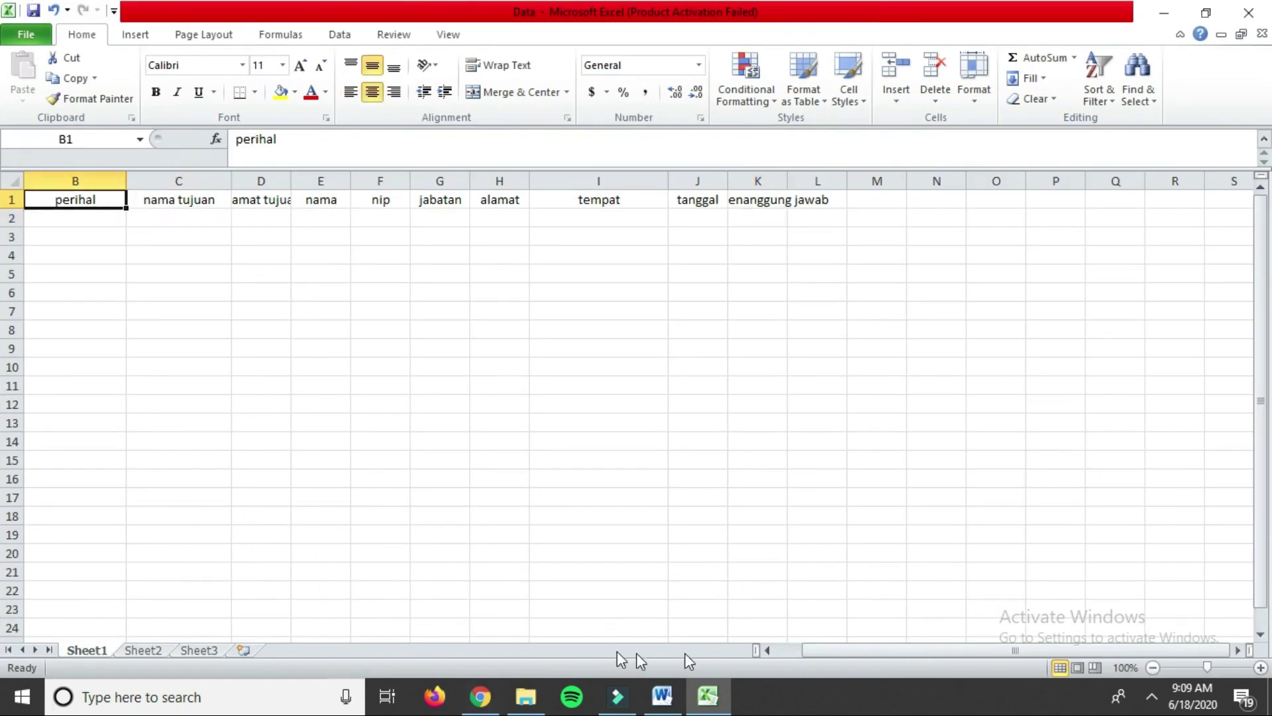
drag(819, 651, 784, 651)
click(62, 255)
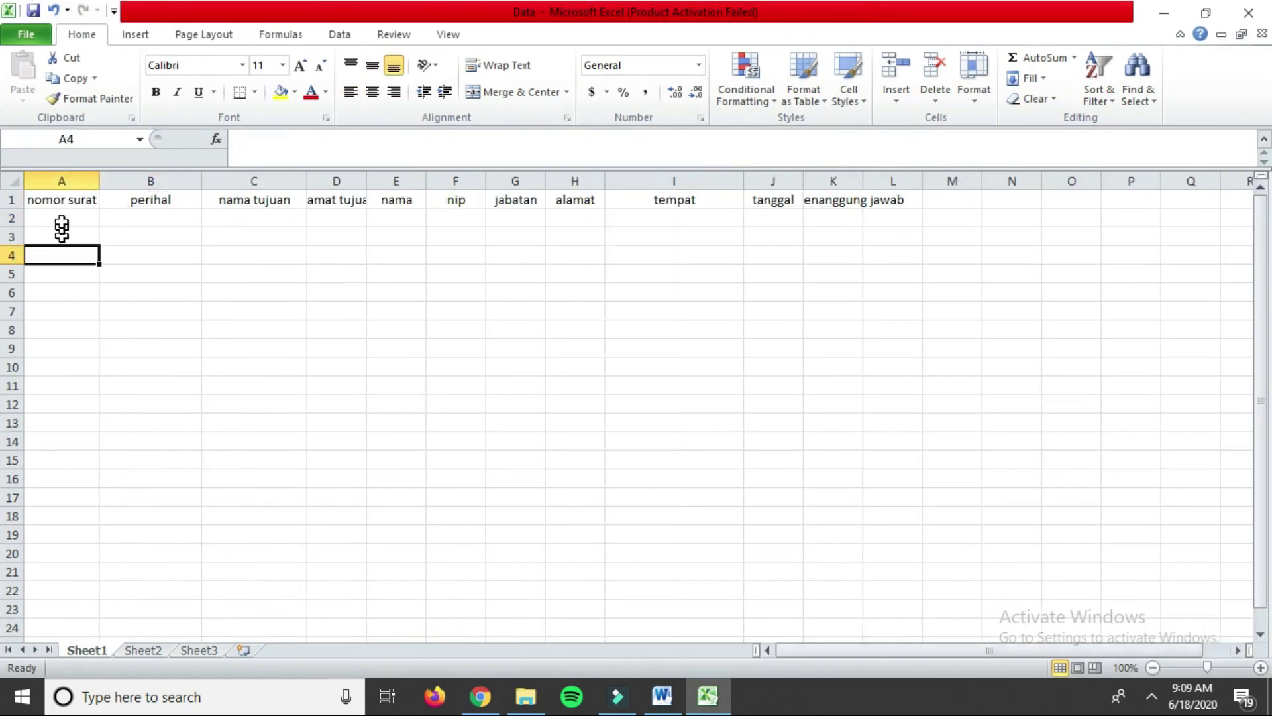
click(62, 199)
click(456, 218)
click(674, 218)
click(832, 218)
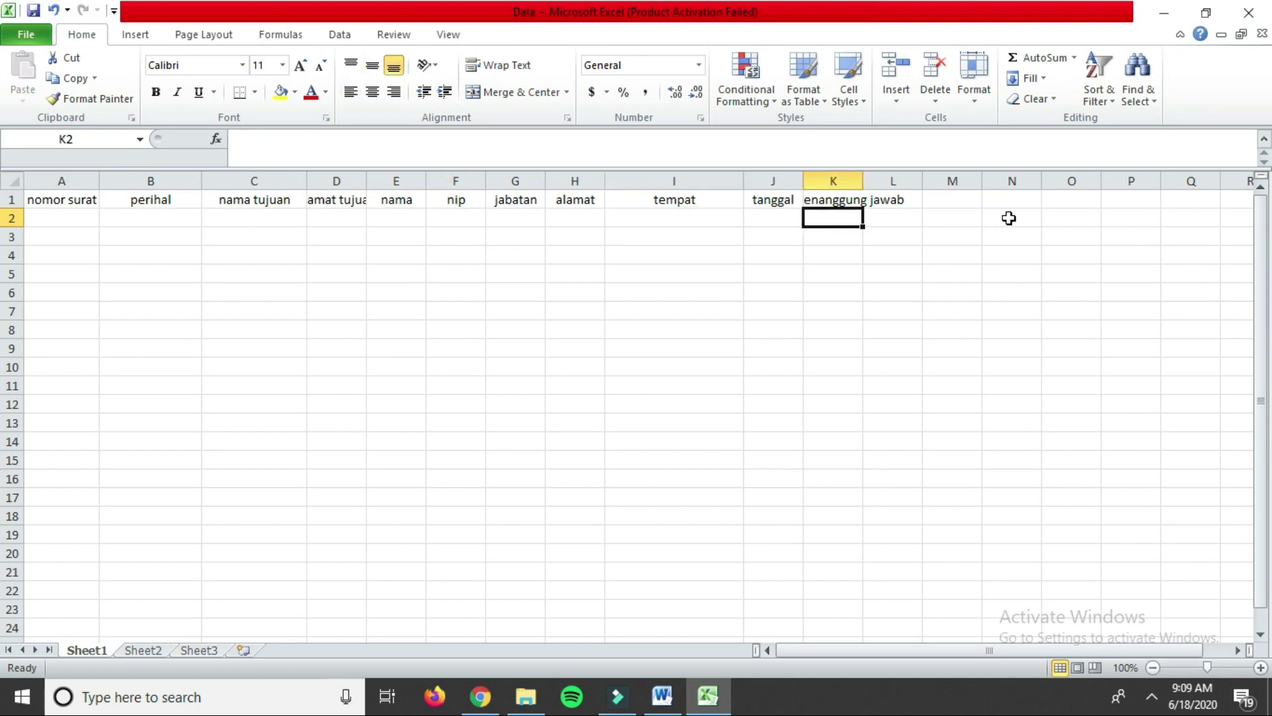
click(159, 239)
click(61, 217)
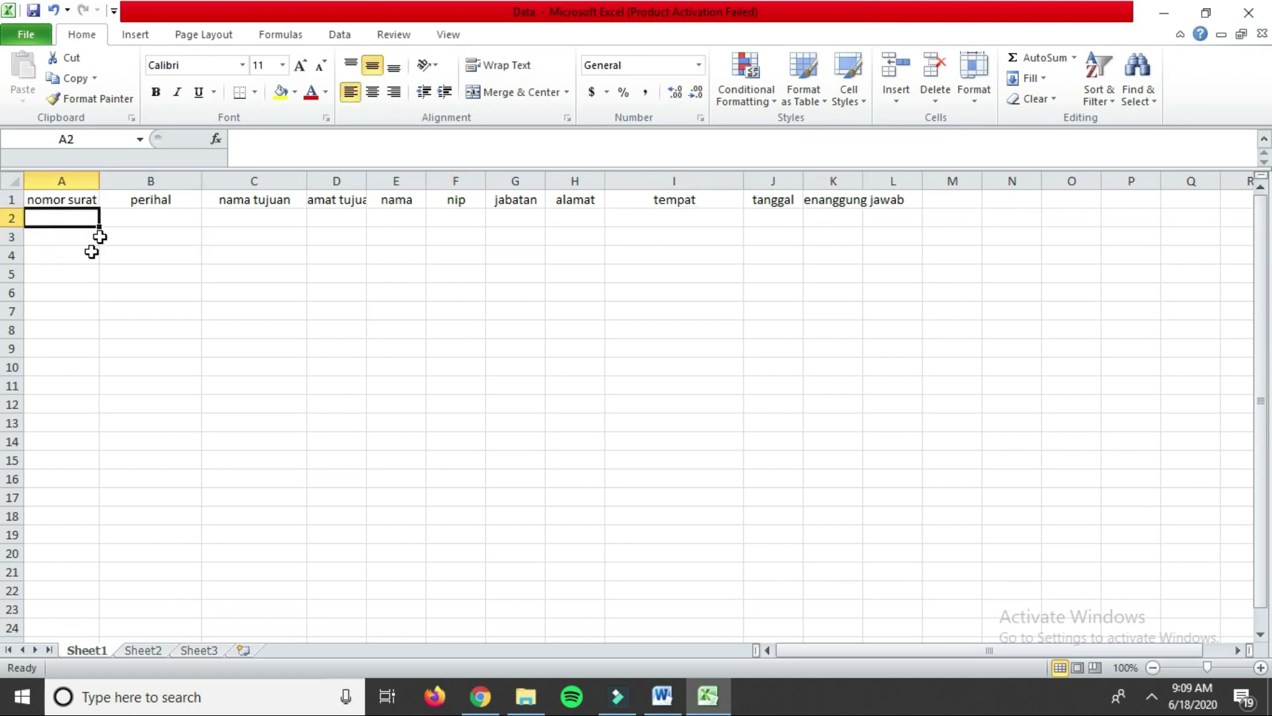
Enter 001SP as the letter number in A2
drag(756, 650, 455, 650)
click(59, 257)
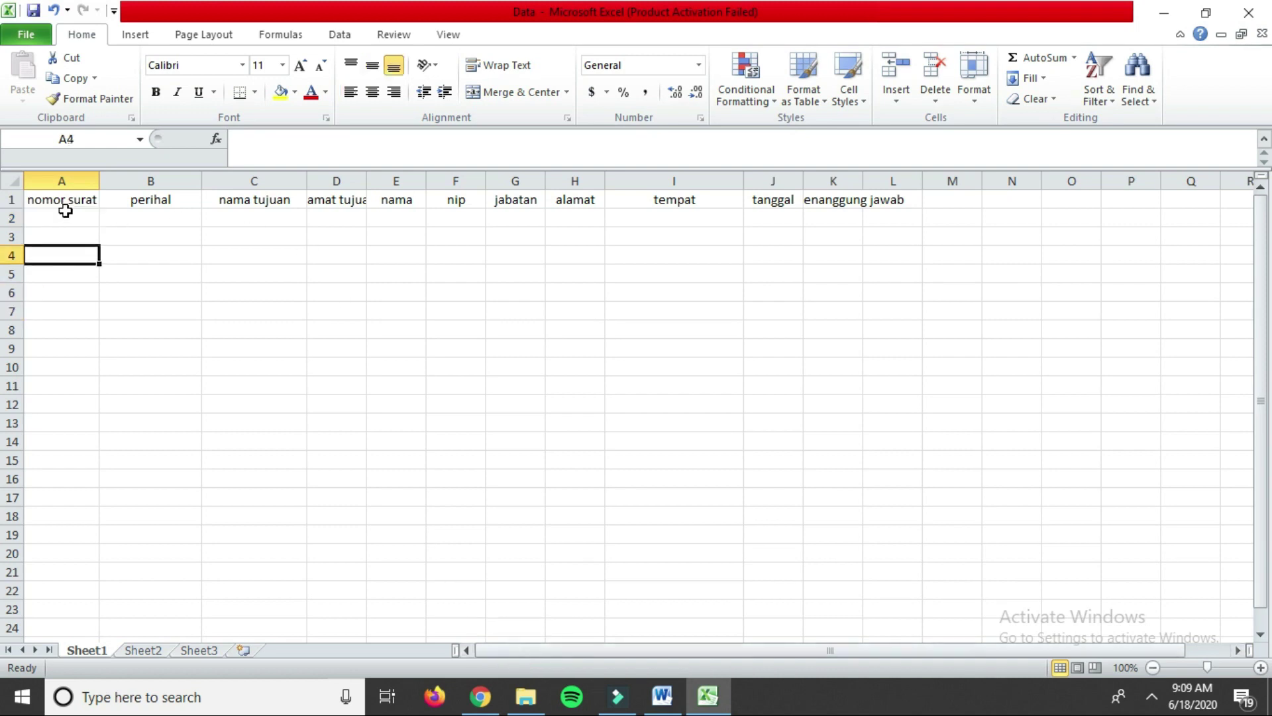
click(66, 216)
text(001SP)
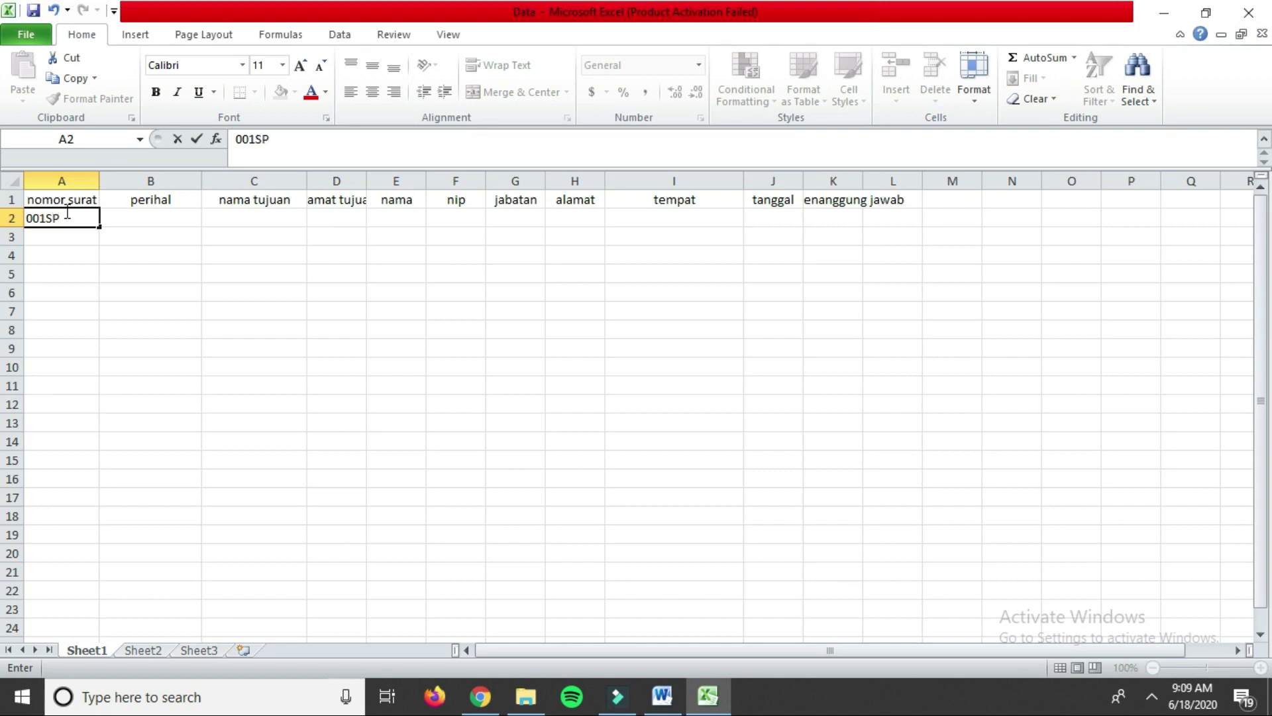
key(Tab)
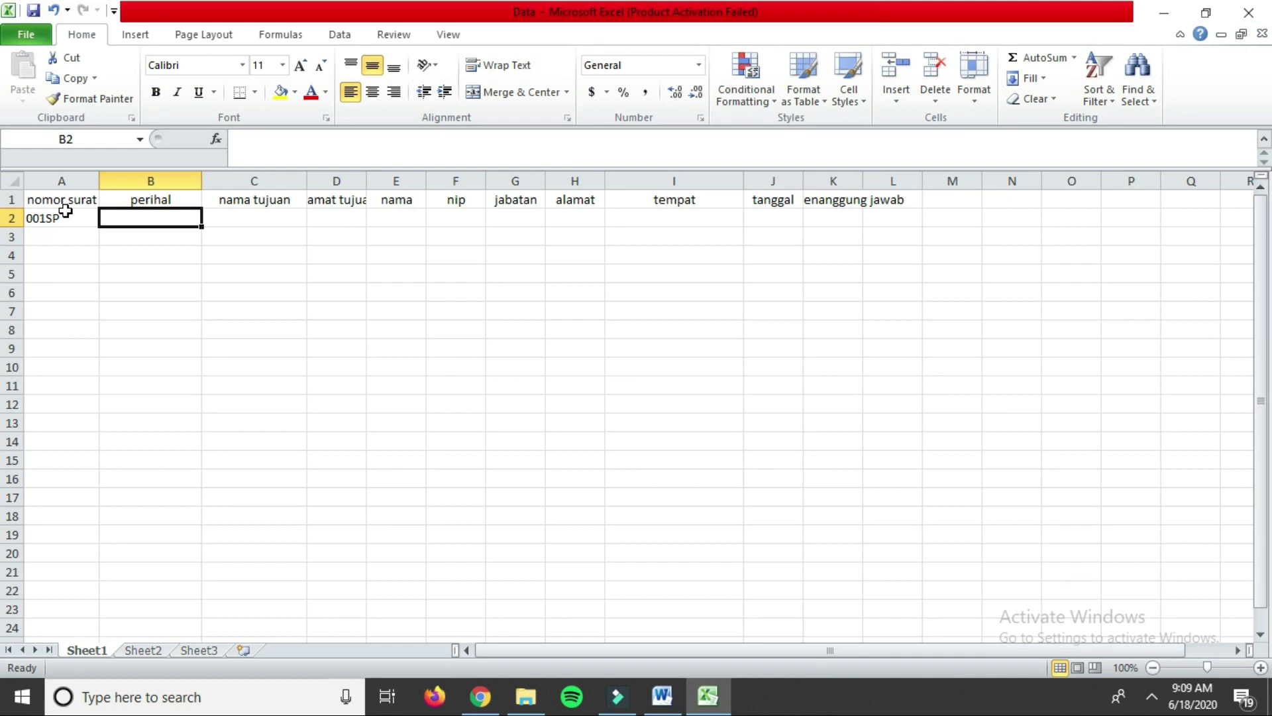
Enter 'Izin Domain' in B2 and restore the Excel window size
text(Izin)
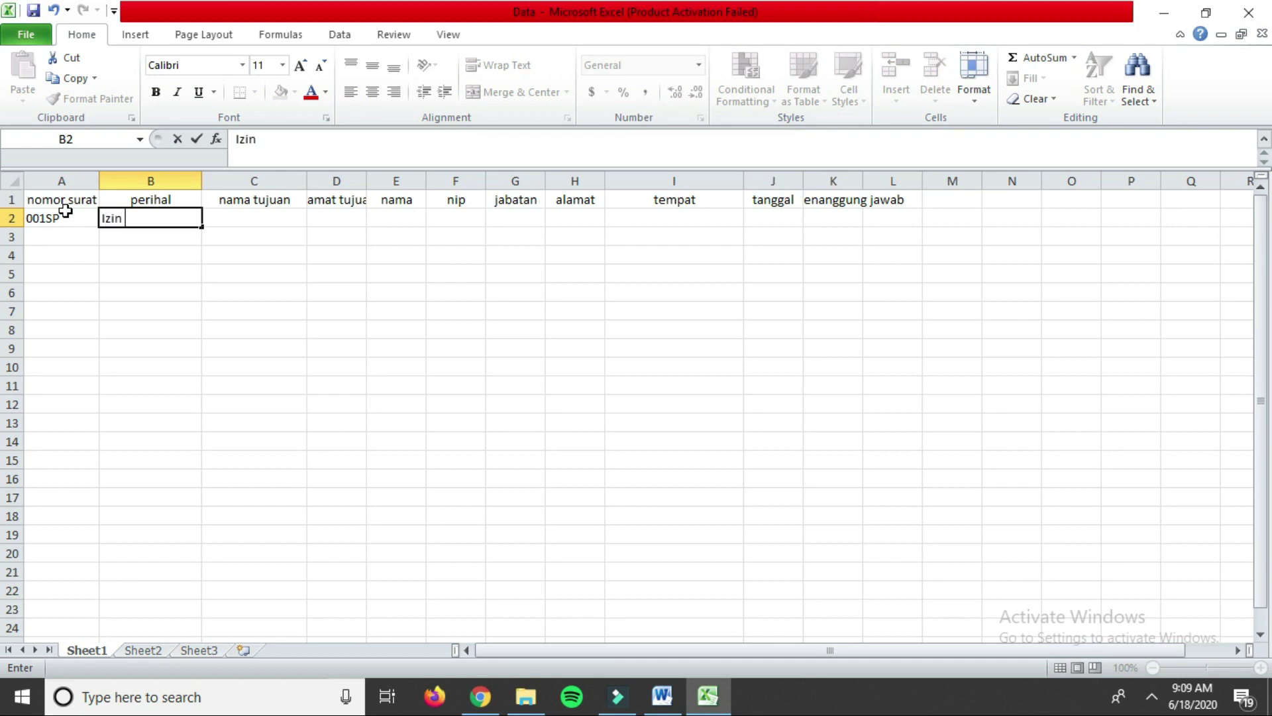
text( Dom)
text(ain)
key(Tab)
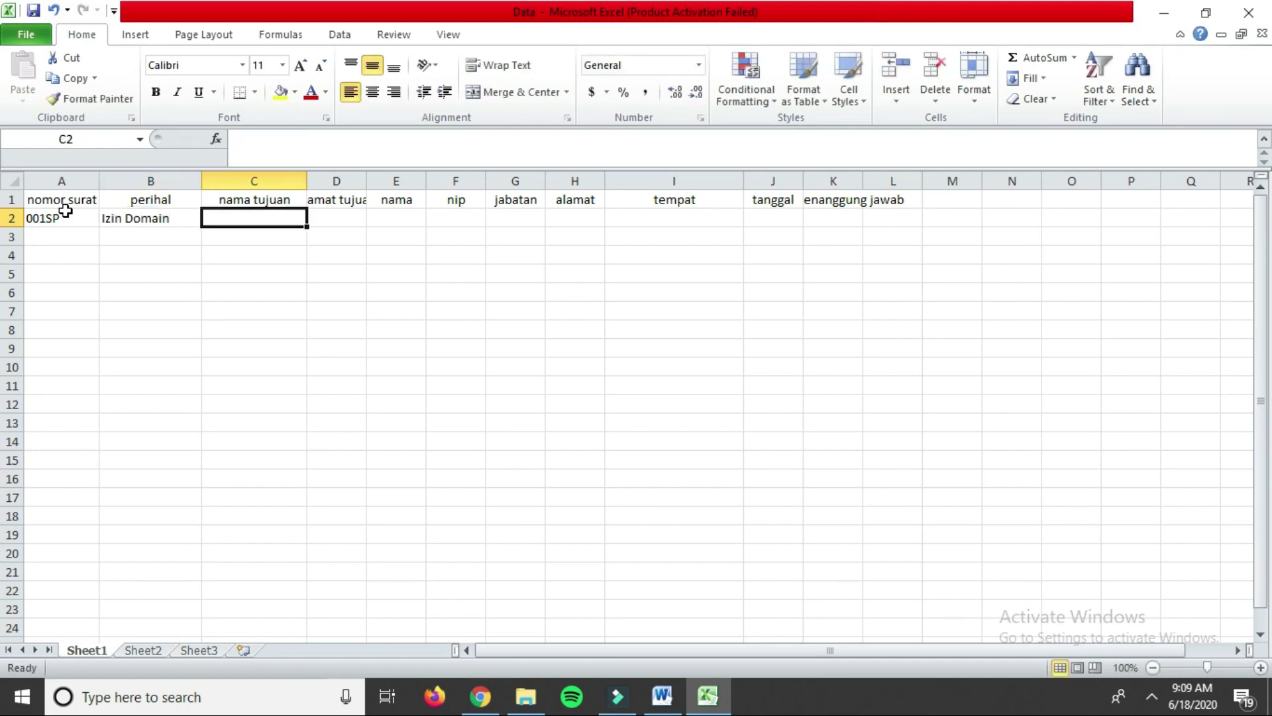
double_click(523, 10)
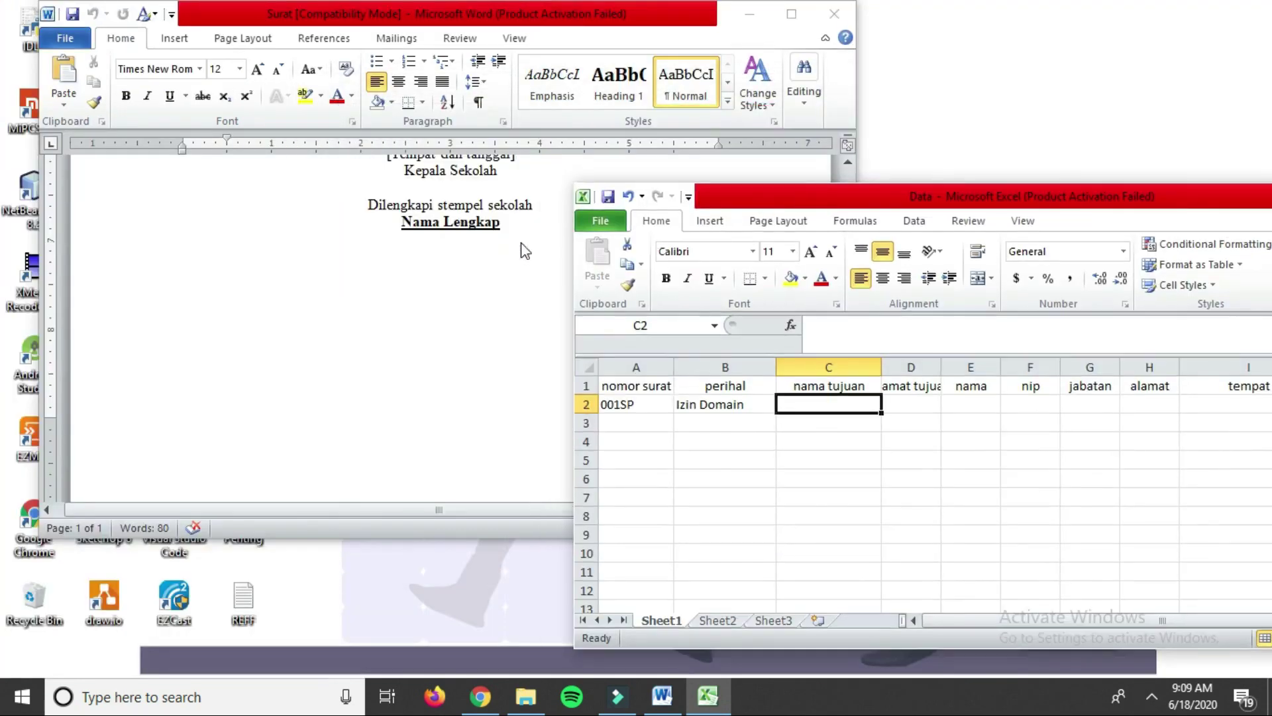
Arrange Excel over Word and enter PT. Domain Indonesia as the recipient name in C2
click(525, 250)
drag(848, 397, 858, 258)
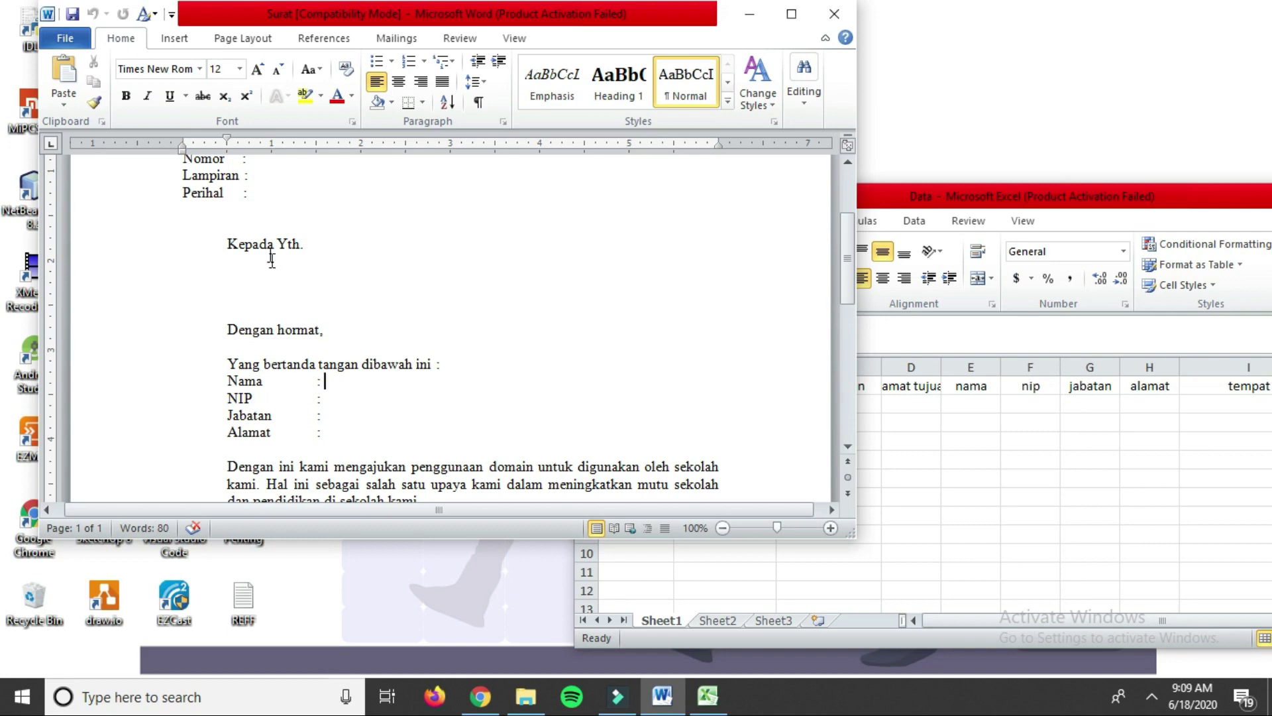
drag(1050, 198, 828, 106)
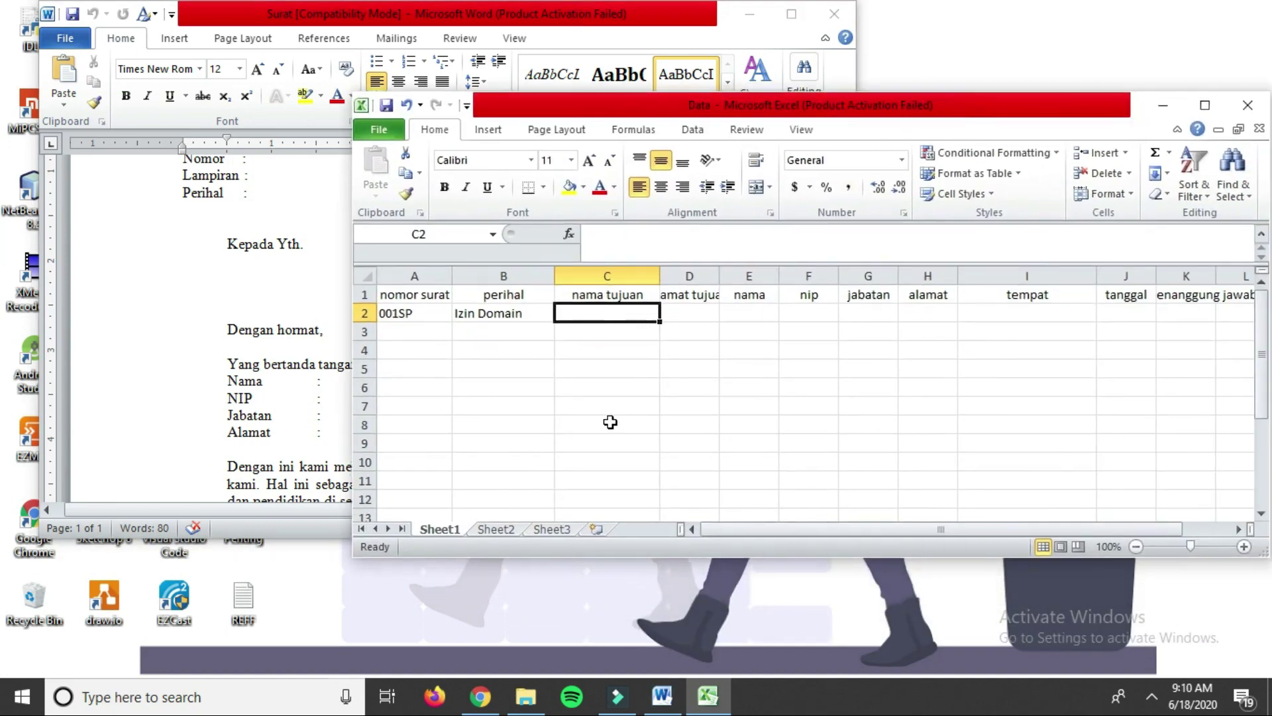
click(605, 366)
click(602, 316)
text(PT.)
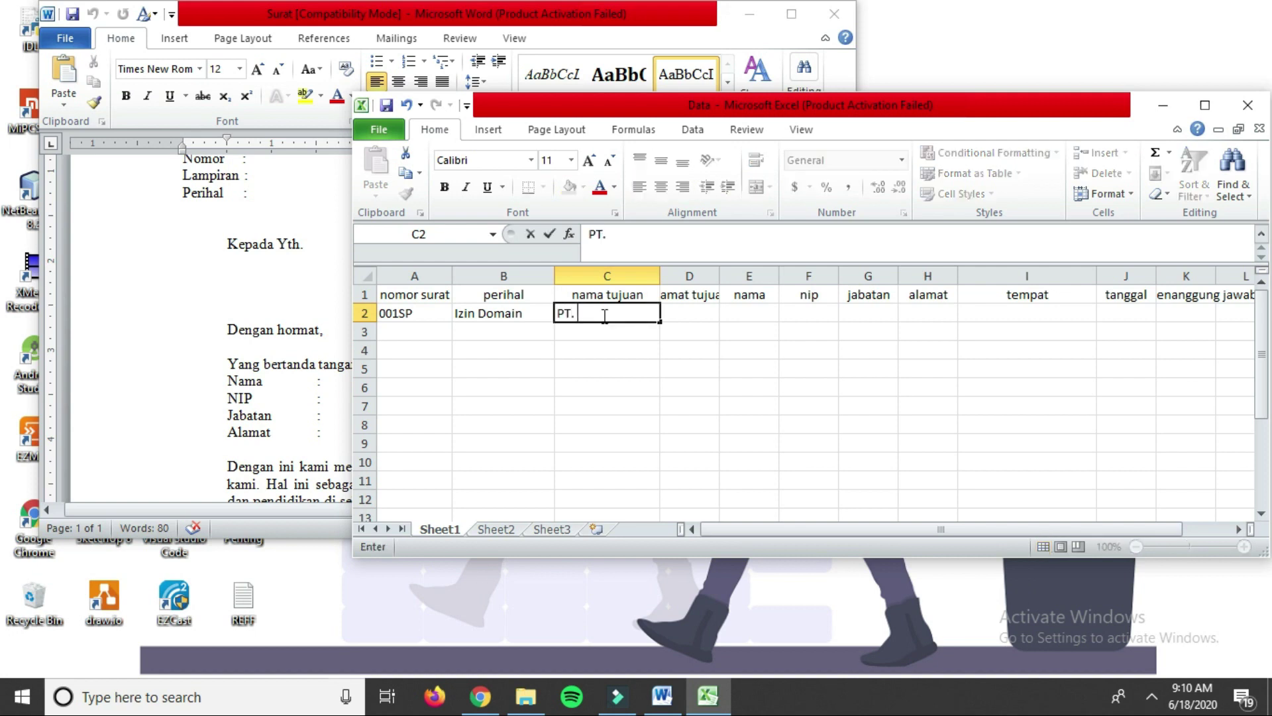
text(Di)
text(nf)
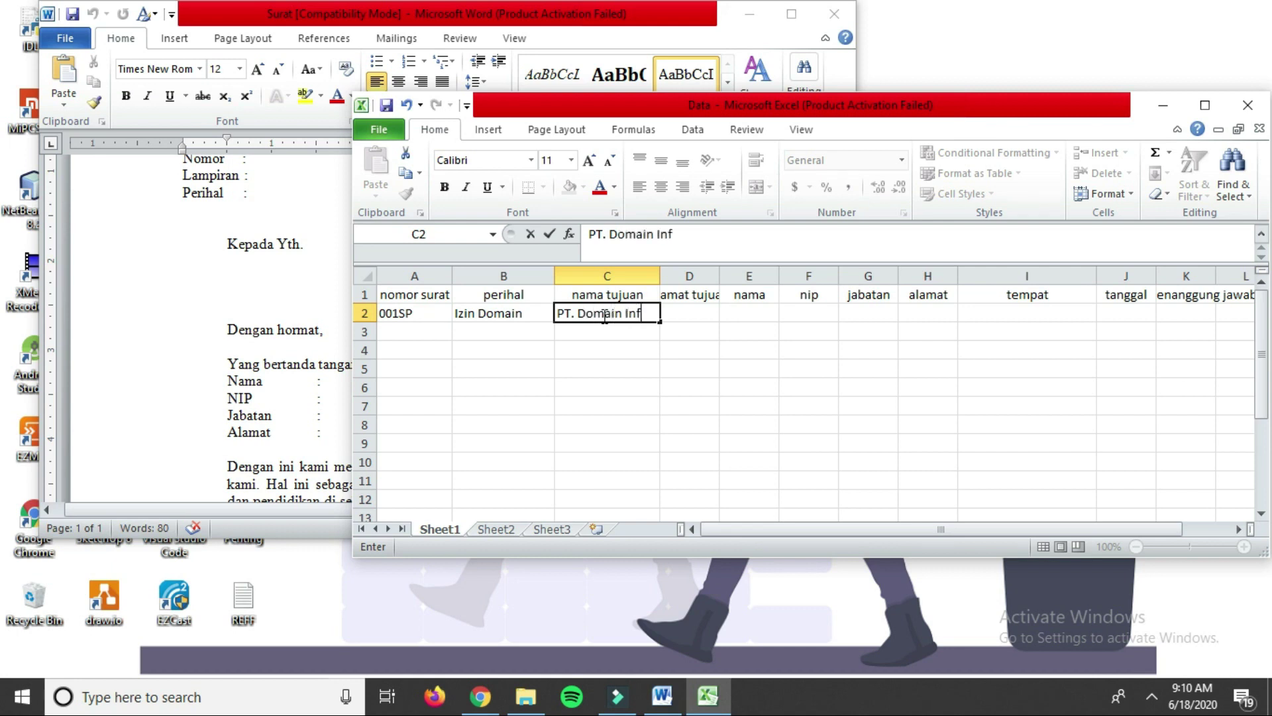
key(BackSpace)
key(BackSpace)
text(donesia)
key(Tab)
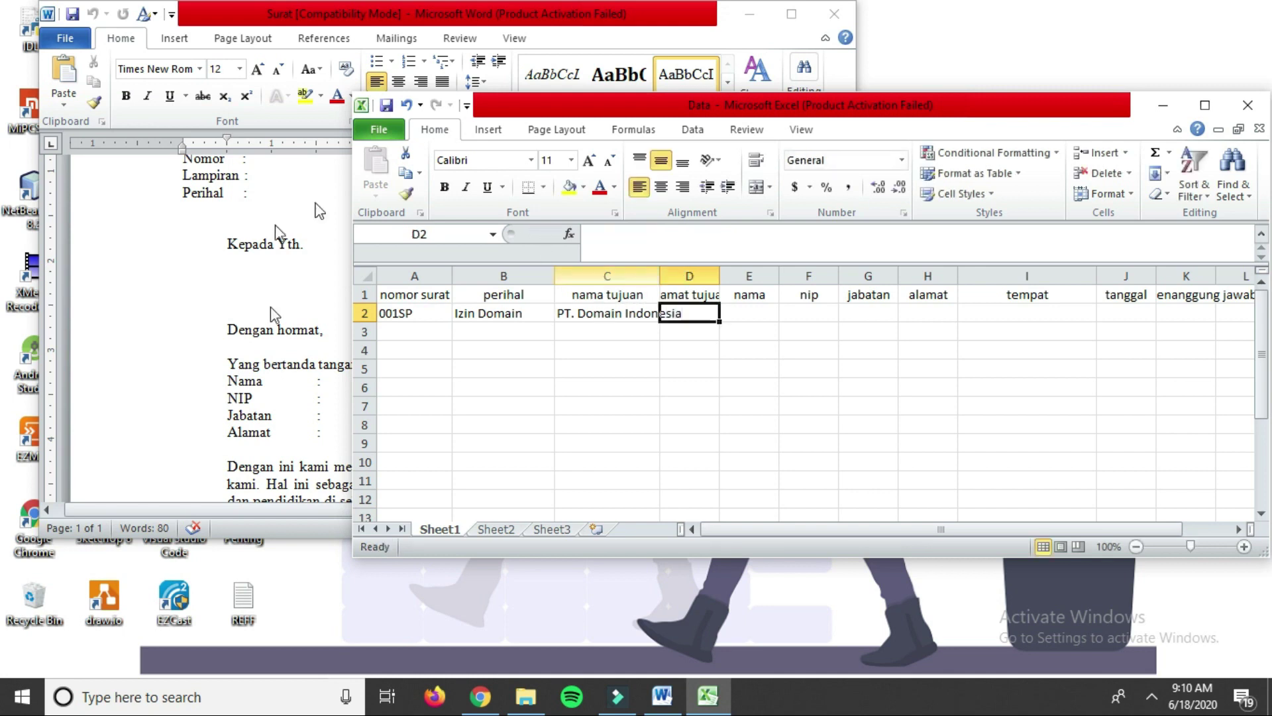
Widen column D and enter Jakarta as the recipient address in D2
drag(759, 270, 761, 271)
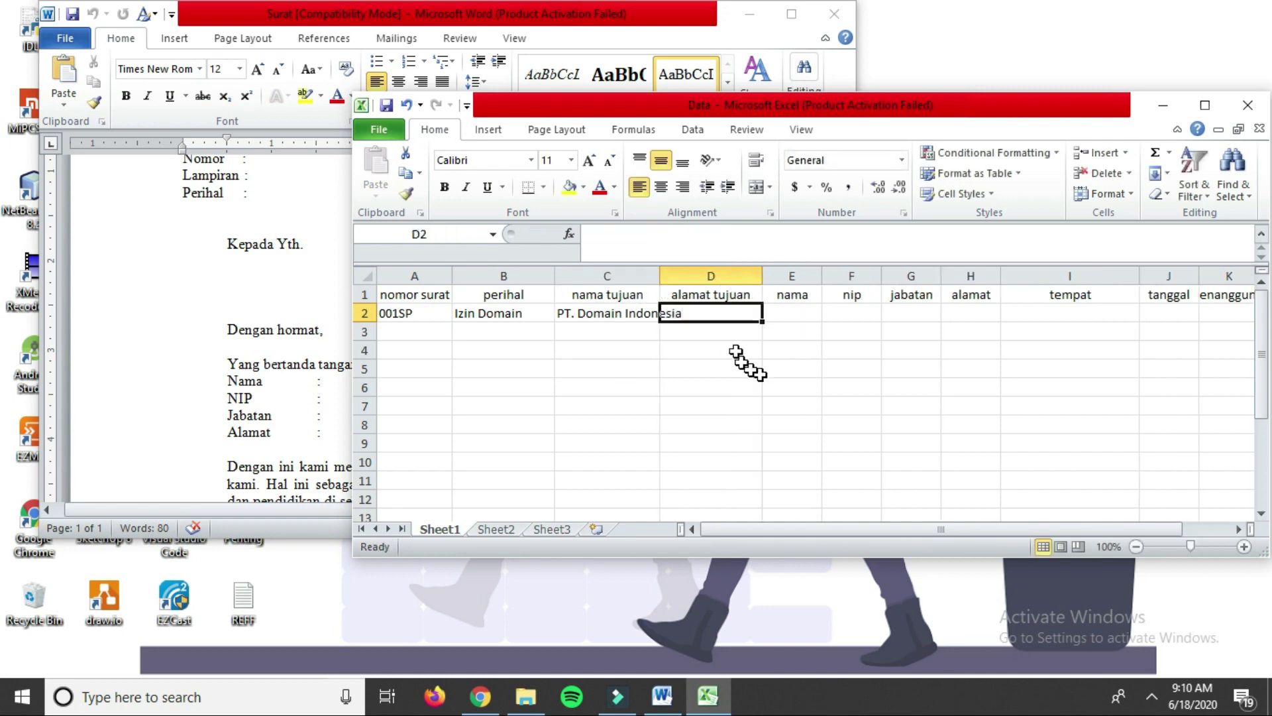
click(735, 332)
click(725, 312)
text(Jakarta)
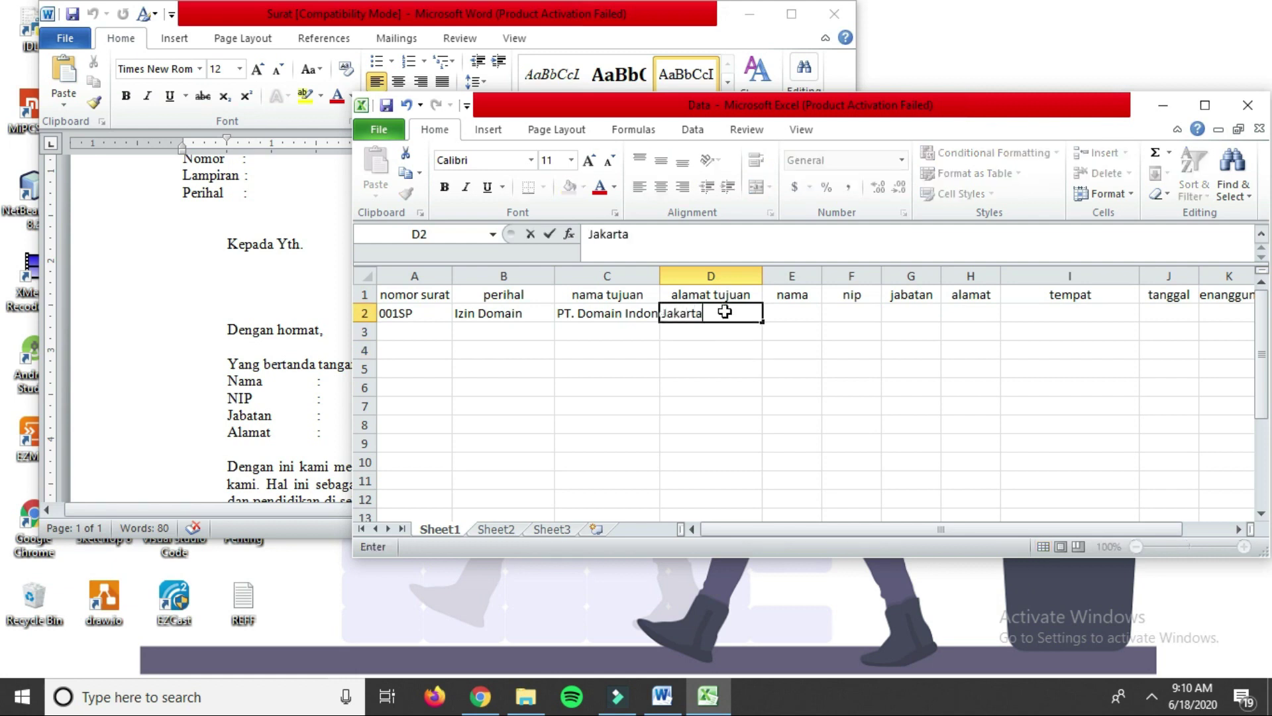
key(Tab)
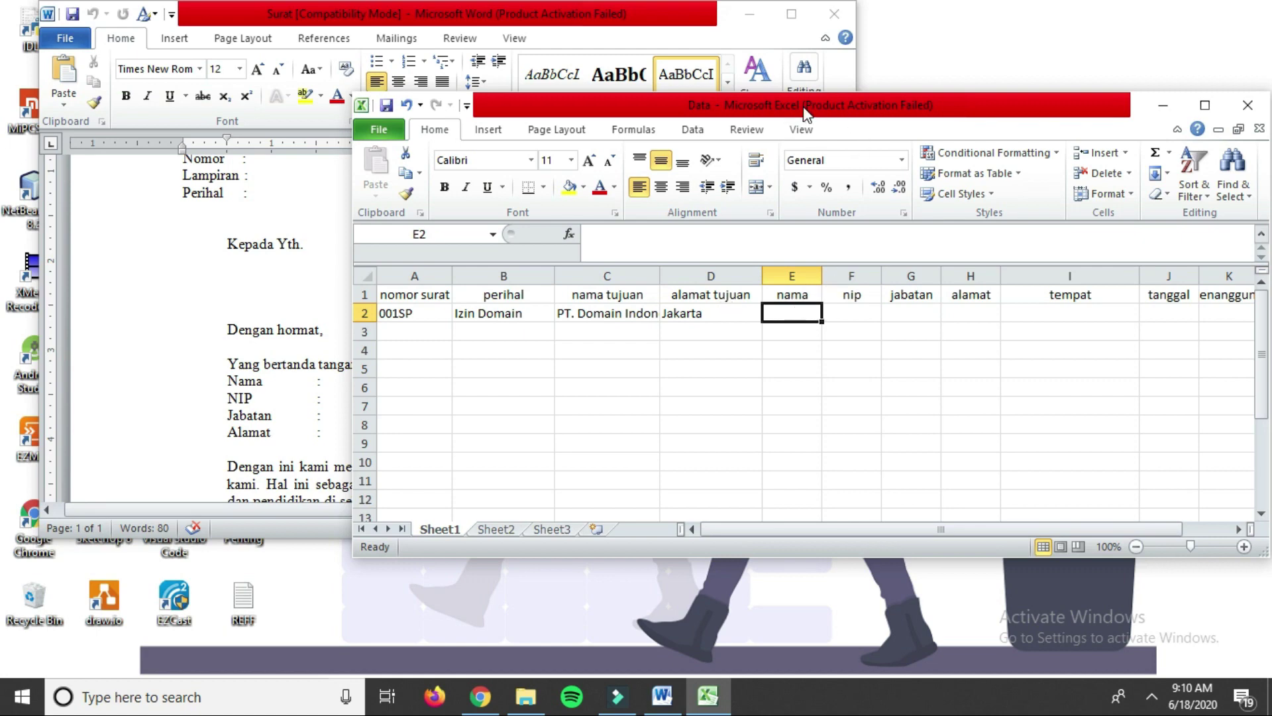
Fill in the signer's name, NIP, position Pendidik and street address across E2–H2
drag(808, 104, 818, 59)
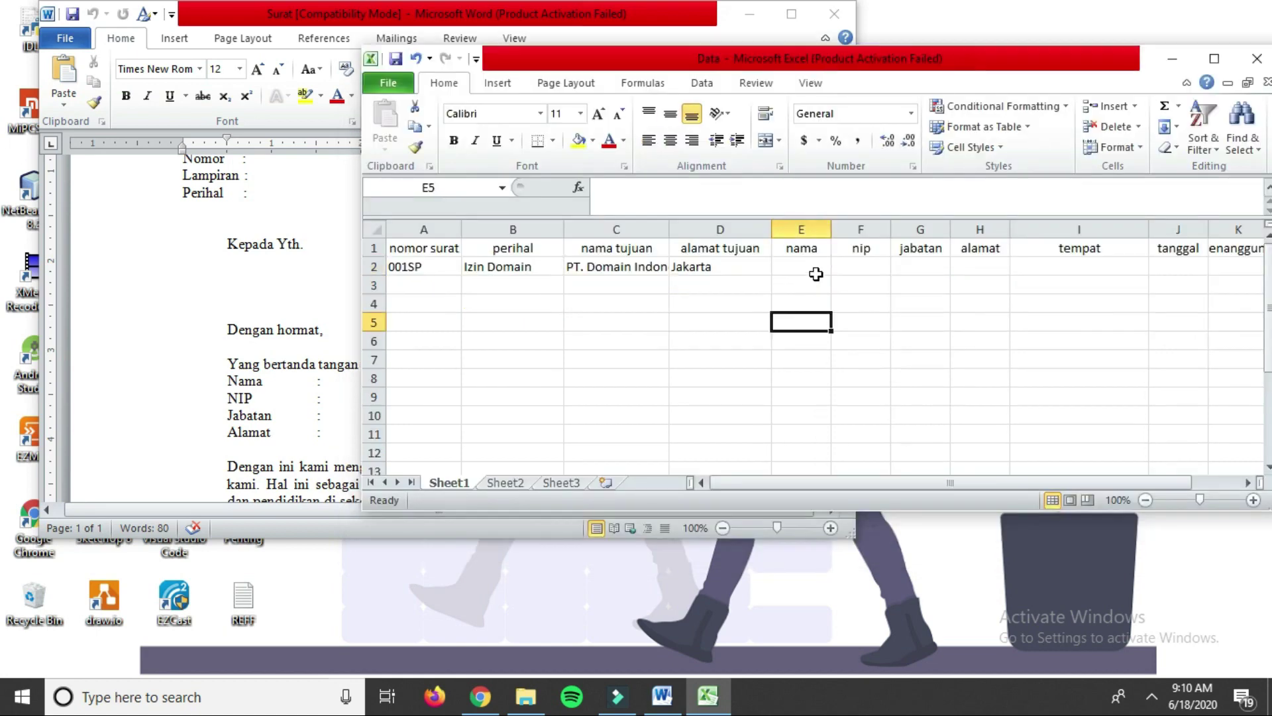
text(ZUI)
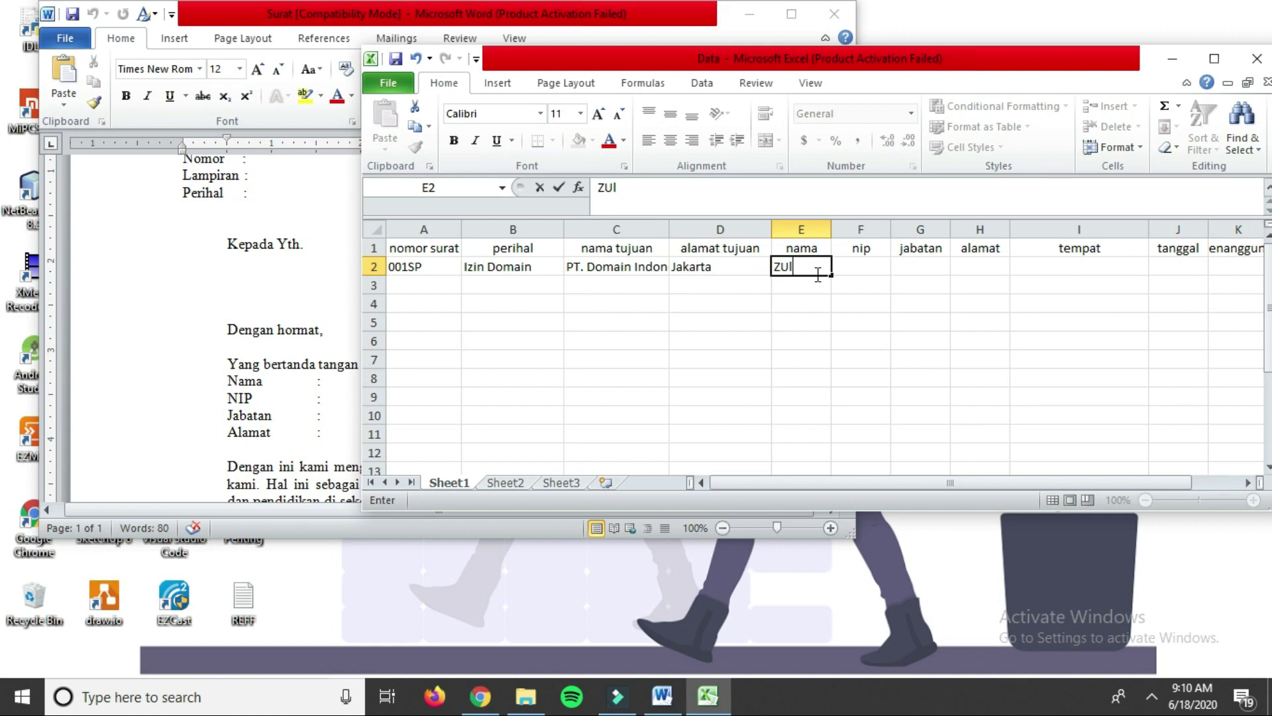
key(BackSpace)
key(BackSpace)
text(fahmi)
key(Tab)
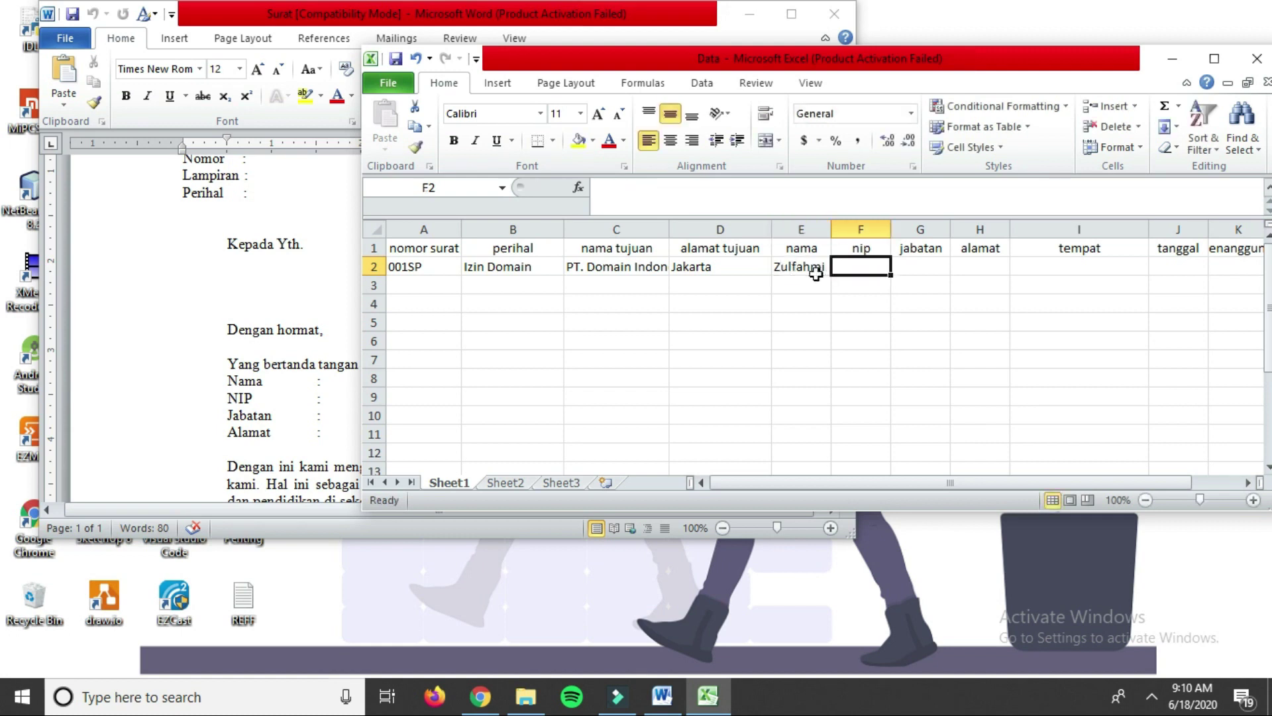
text(12345)
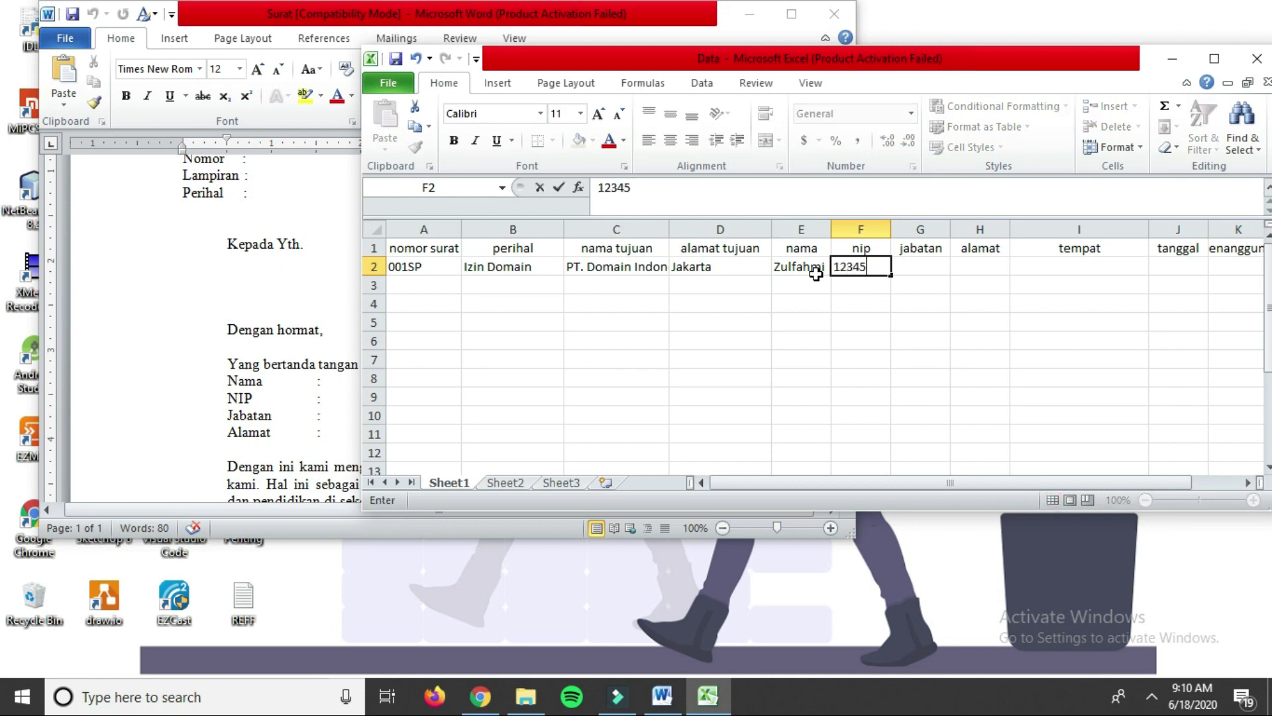
key(Tab)
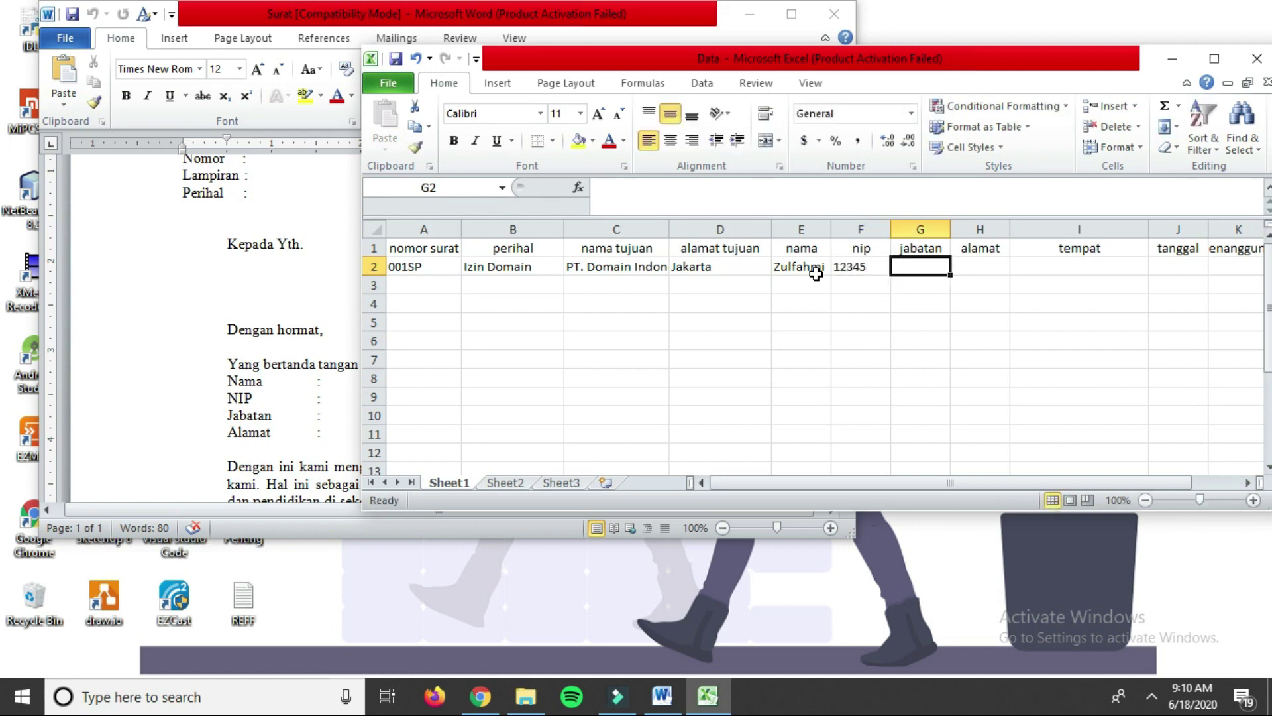
text(Pendidik)
key(Tab)
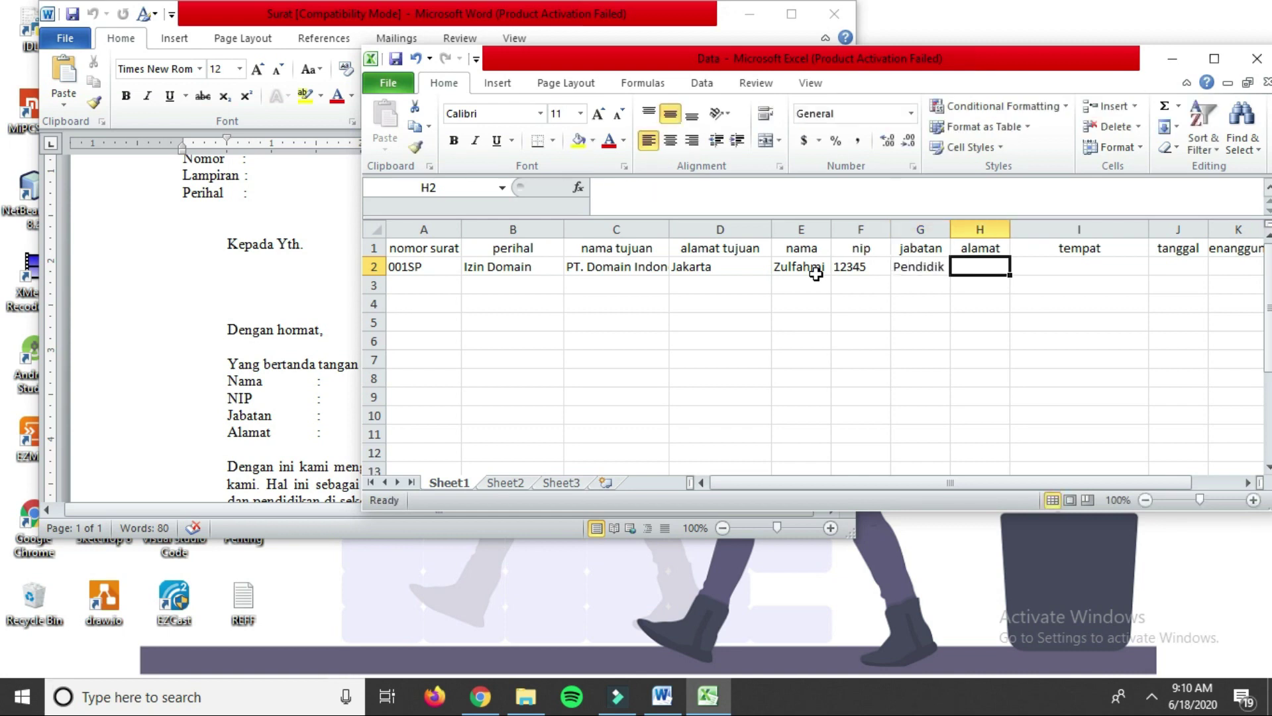
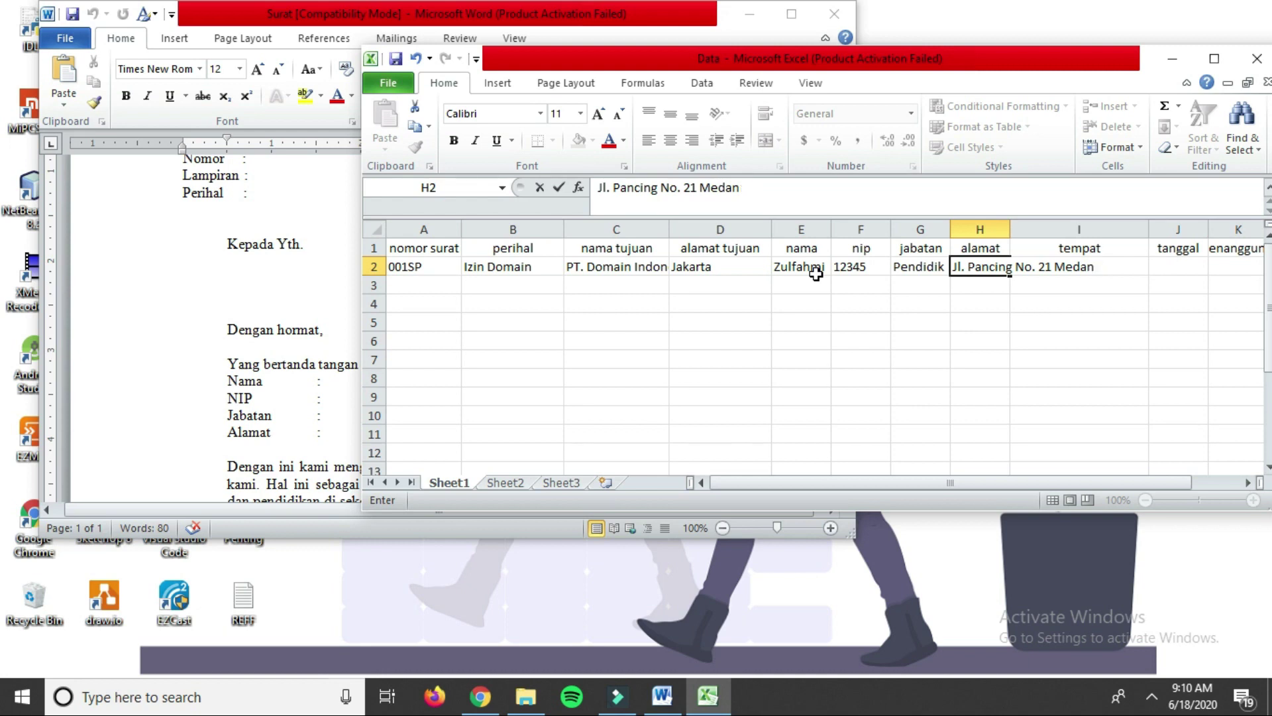
key(Left)
key(Right)
key(Right)
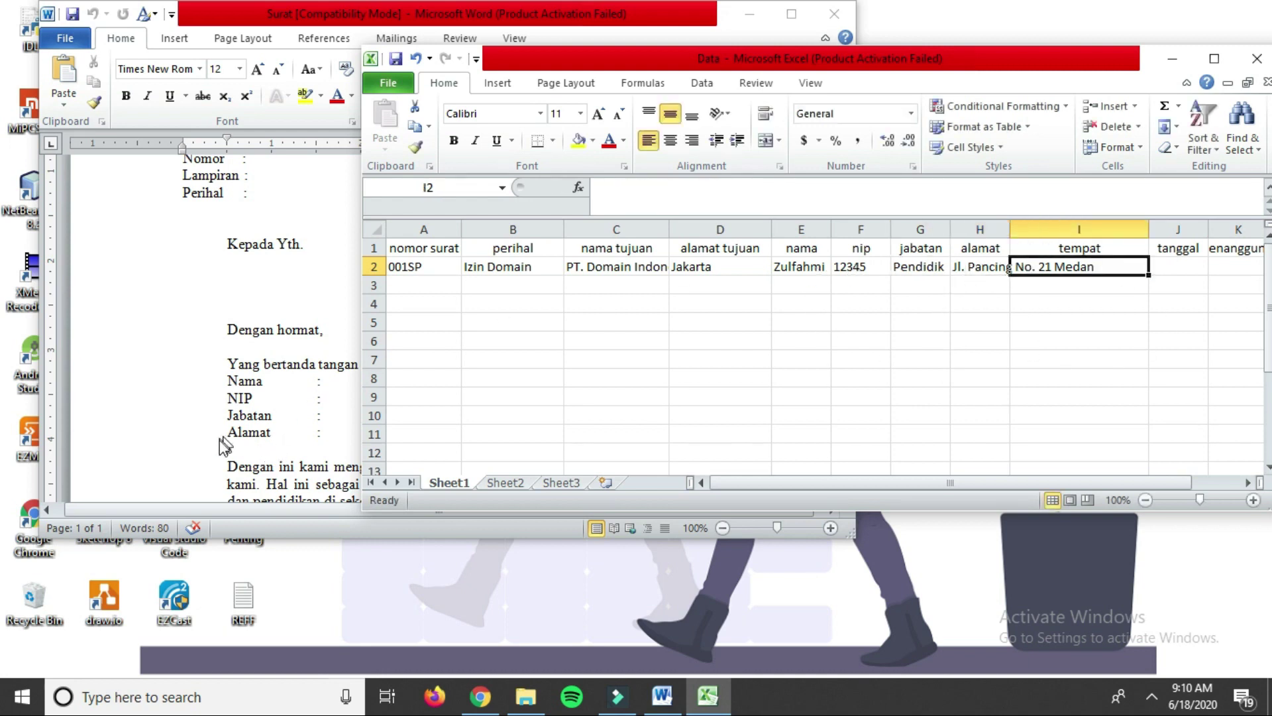
Enter Medan in I2, 18 Juni 2020 in J2, and the responsible person's name in K2
click(278, 318)
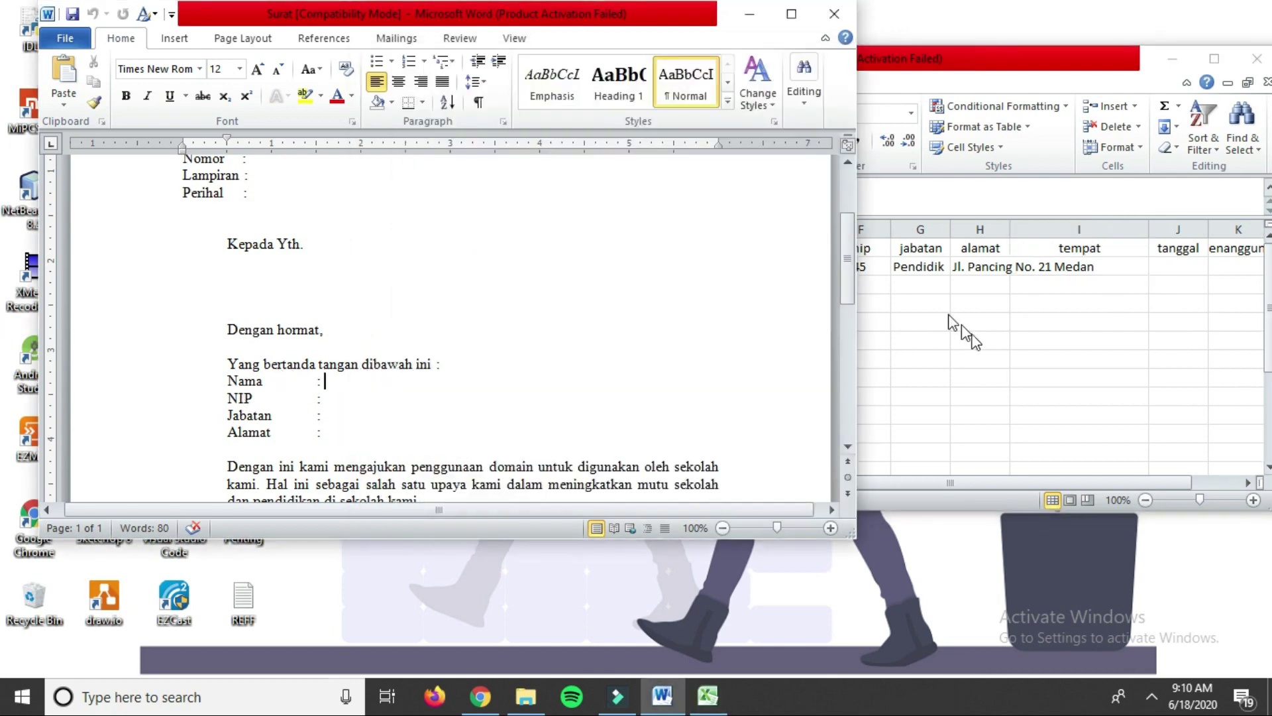
drag(848, 261, 850, 339)
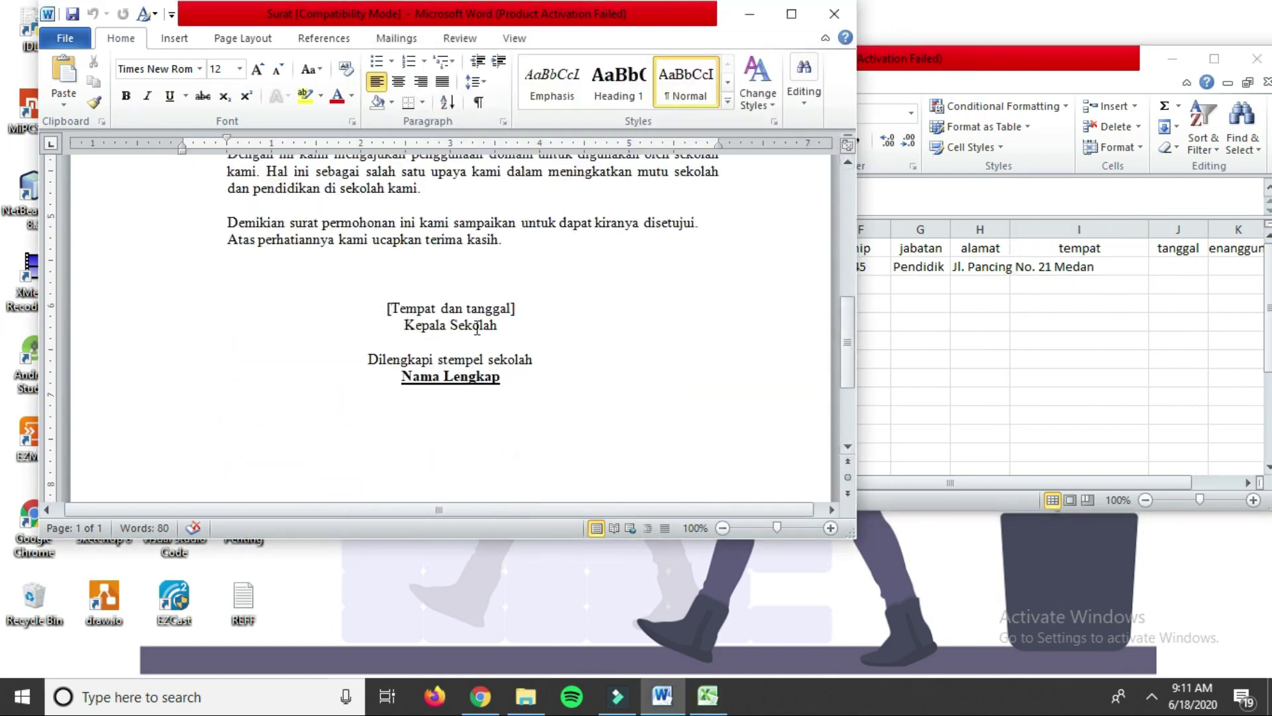
drag(1127, 58, 1045, 53)
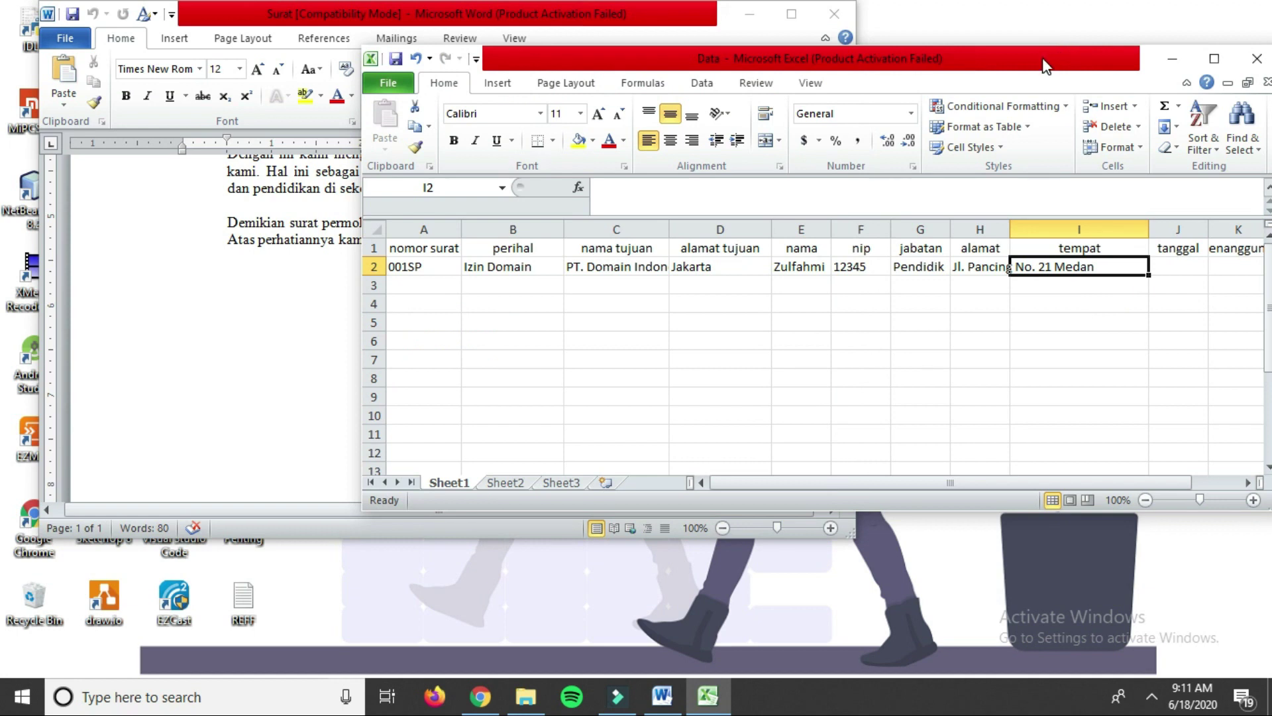
text(Med)
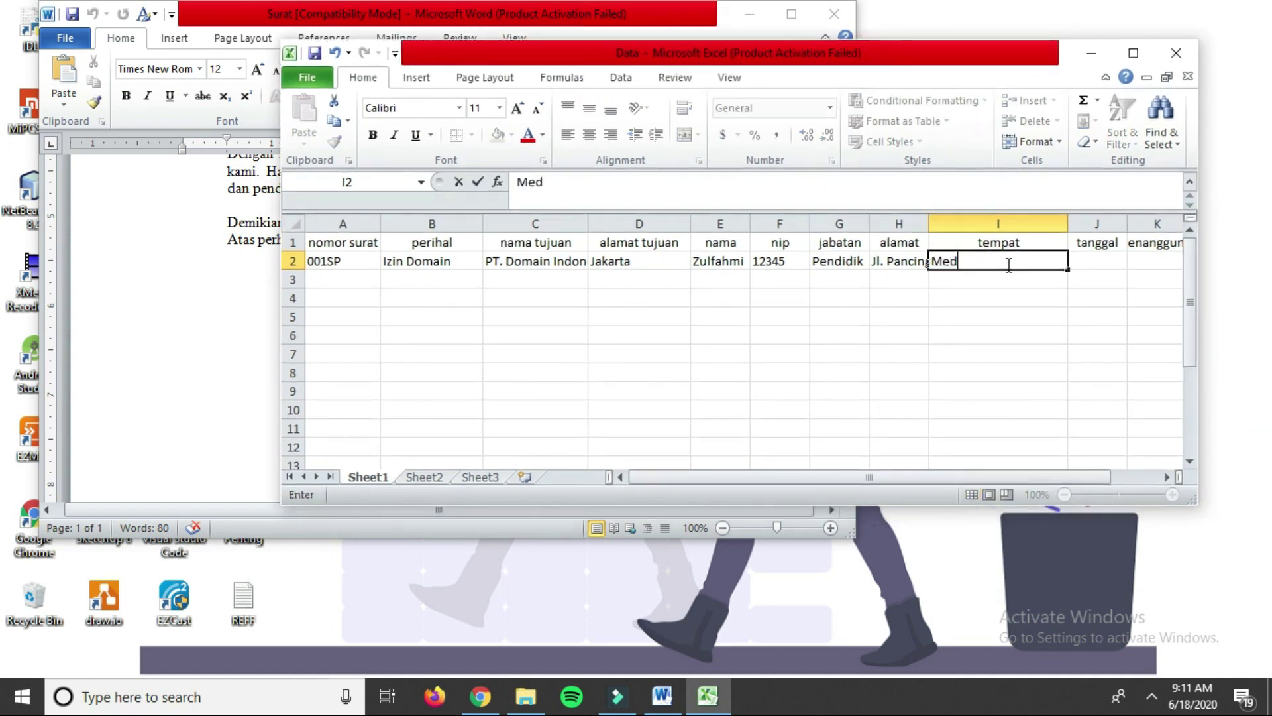
text(an)
key(Tab)
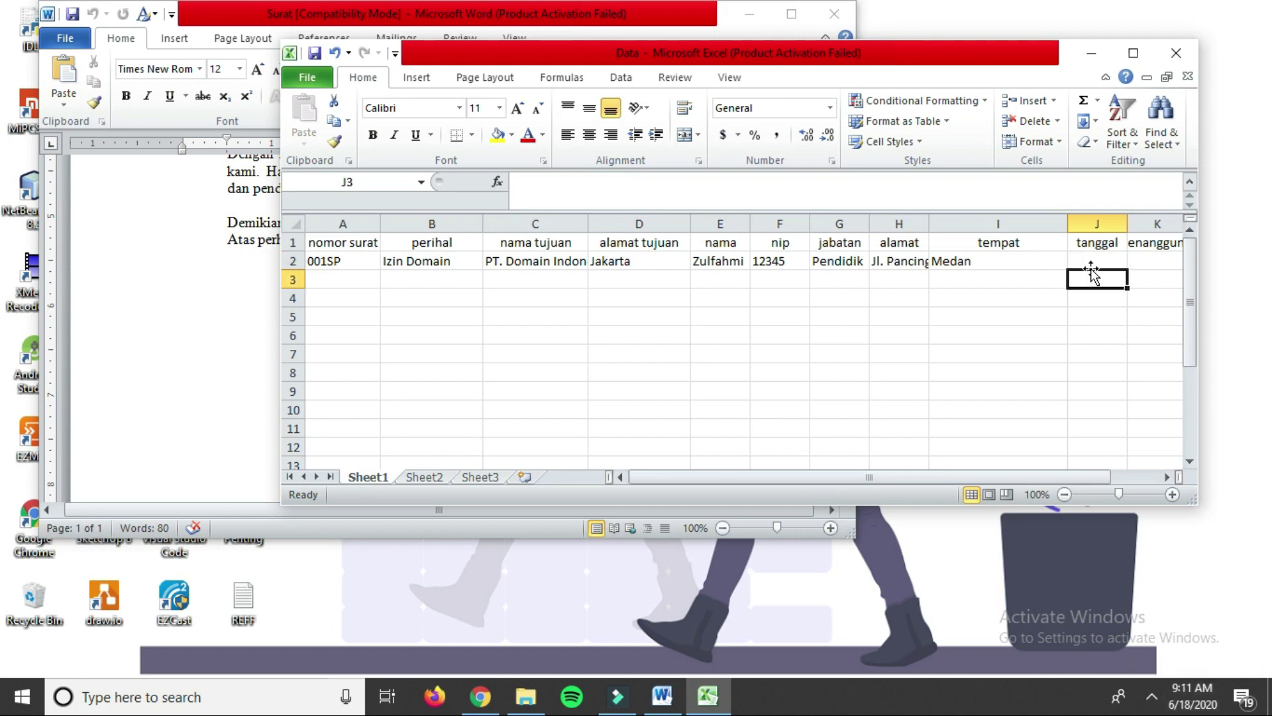
text(18 Ju)
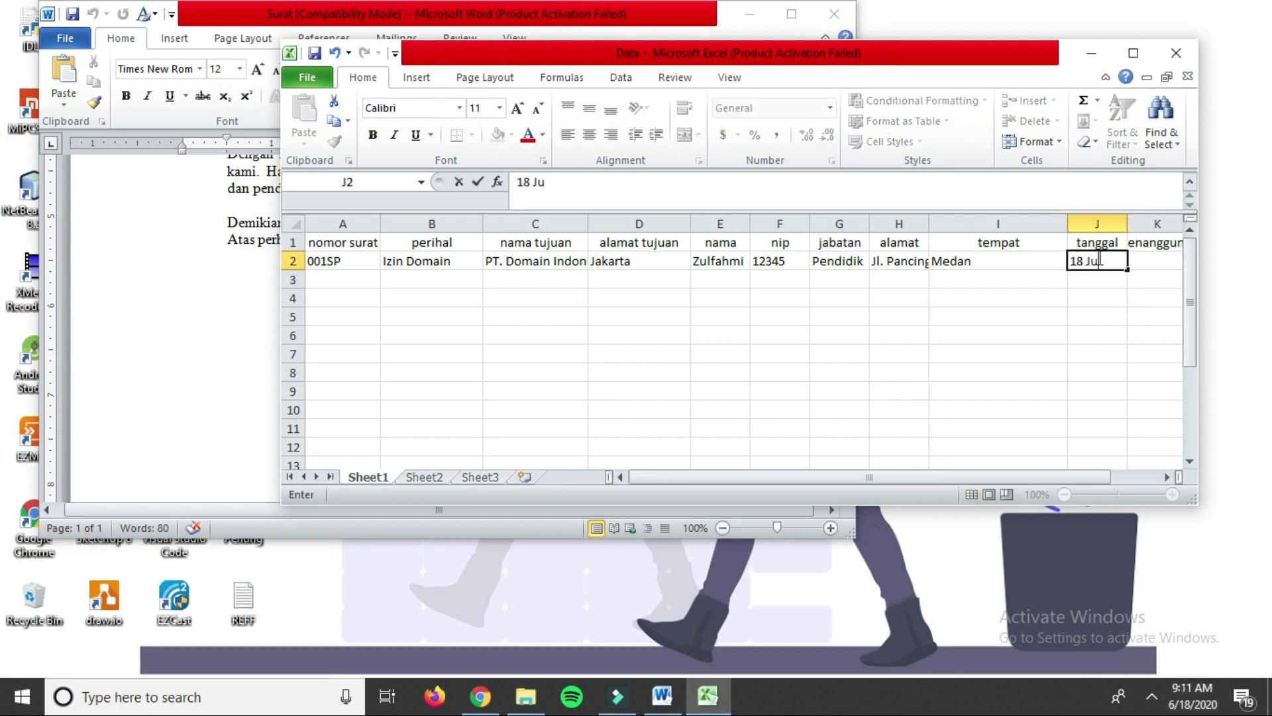
text(ni 2020)
key(Return)
key(Right)
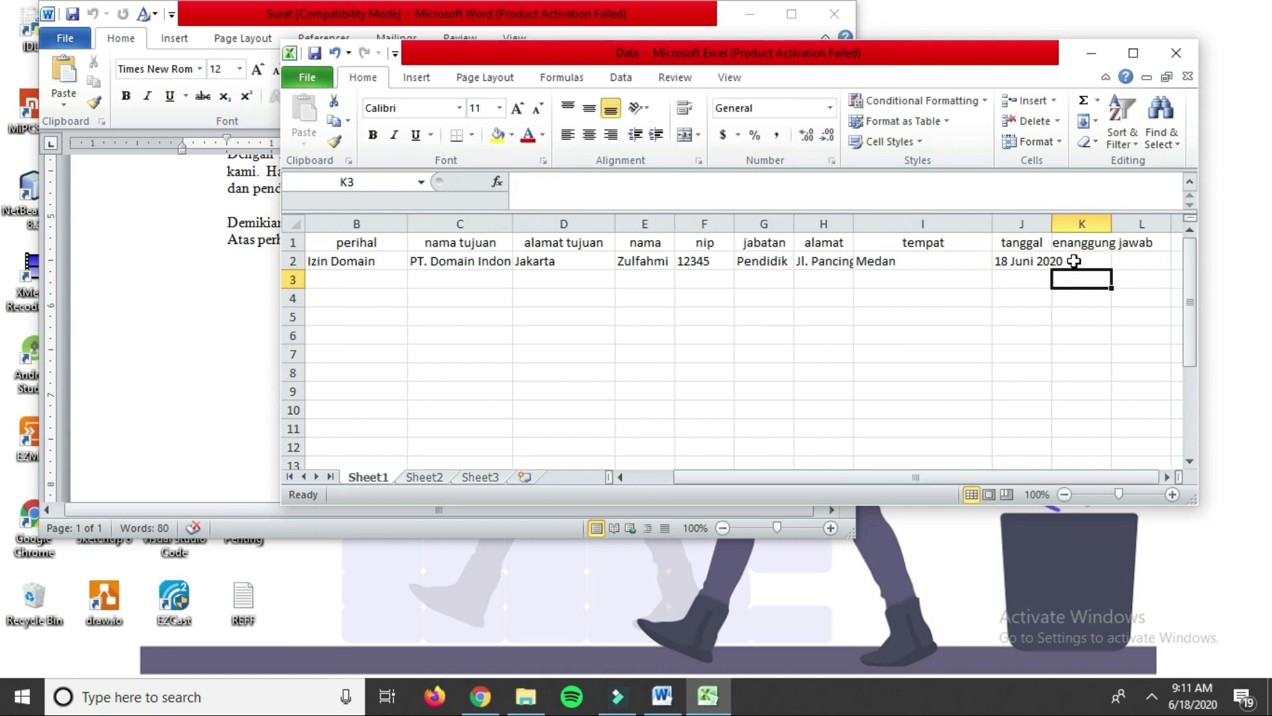
click(1073, 260)
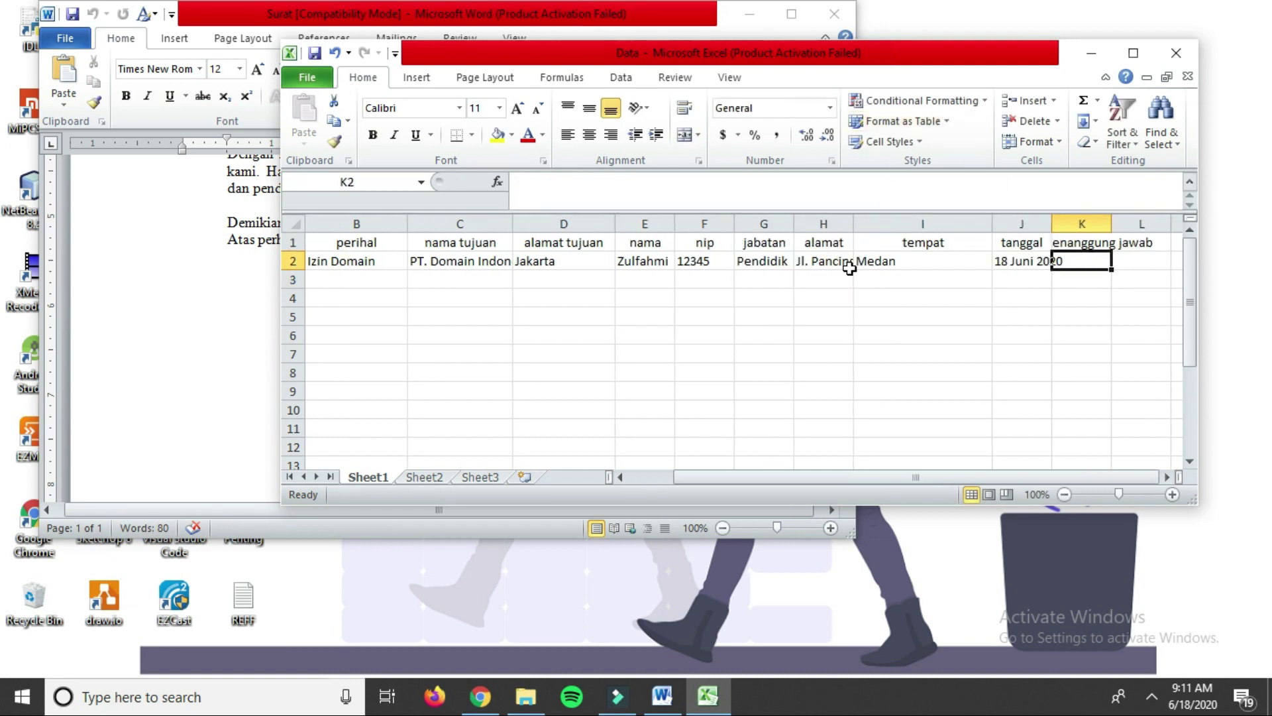
text(Zul)
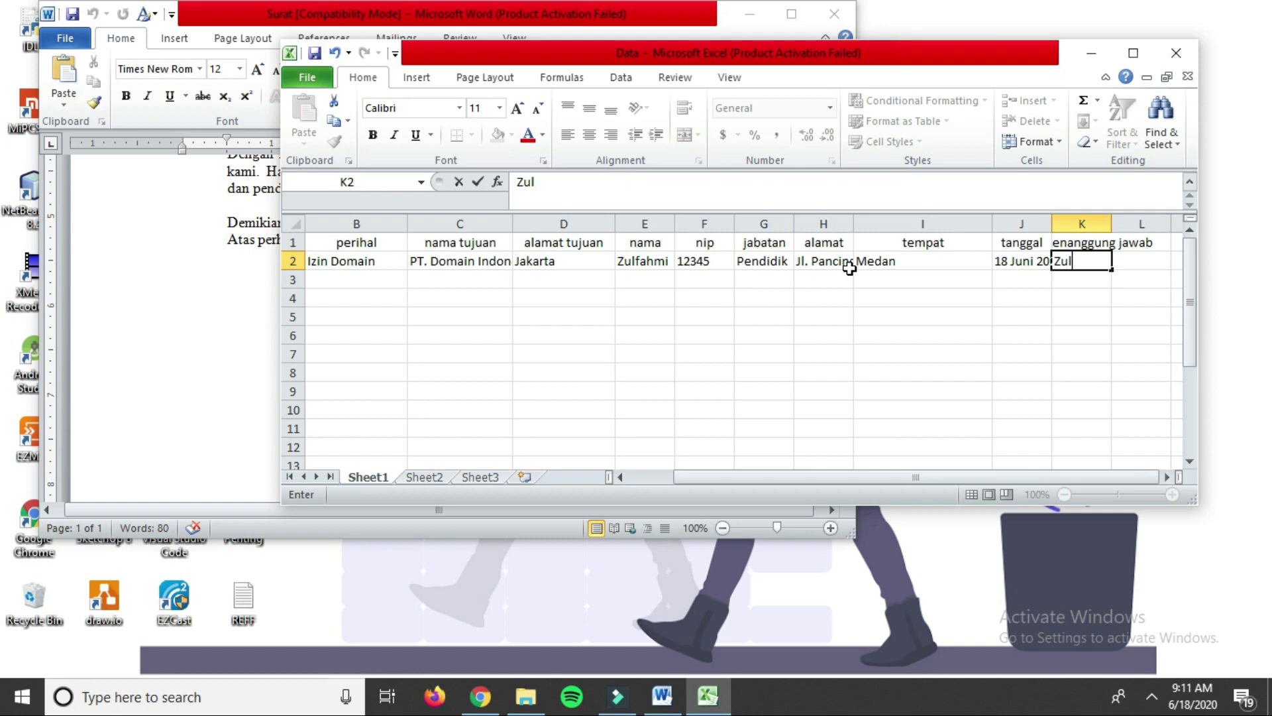
text(fahmi)
key(Return)
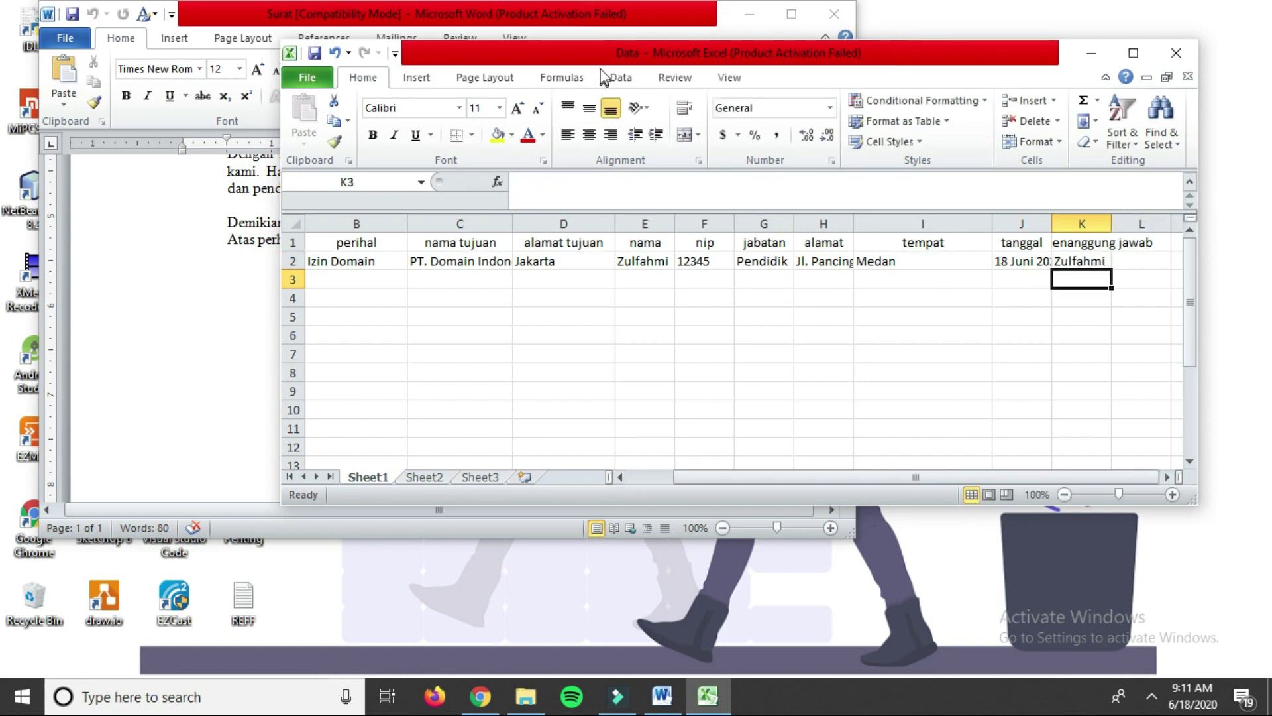
Review the completed data row and reposition the Excel and Word windows
drag(641, 47, 687, 31)
click(430, 244)
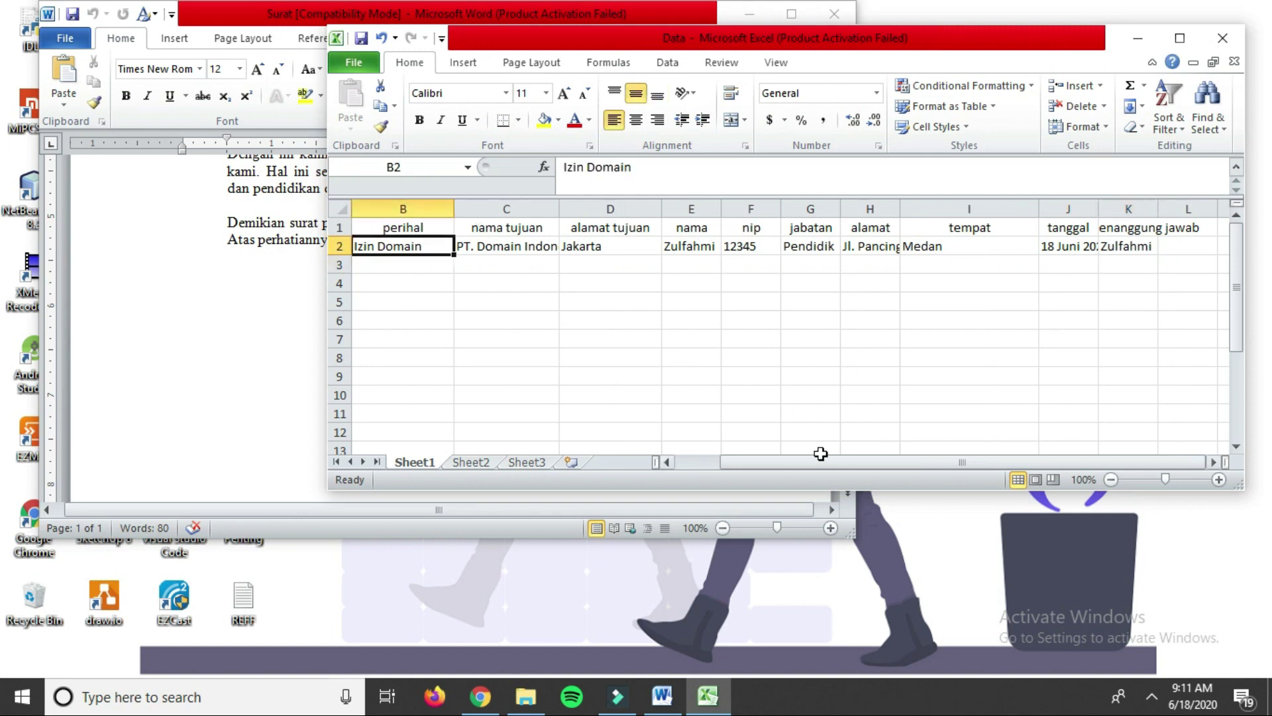
drag(801, 470, 756, 468)
click(485, 355)
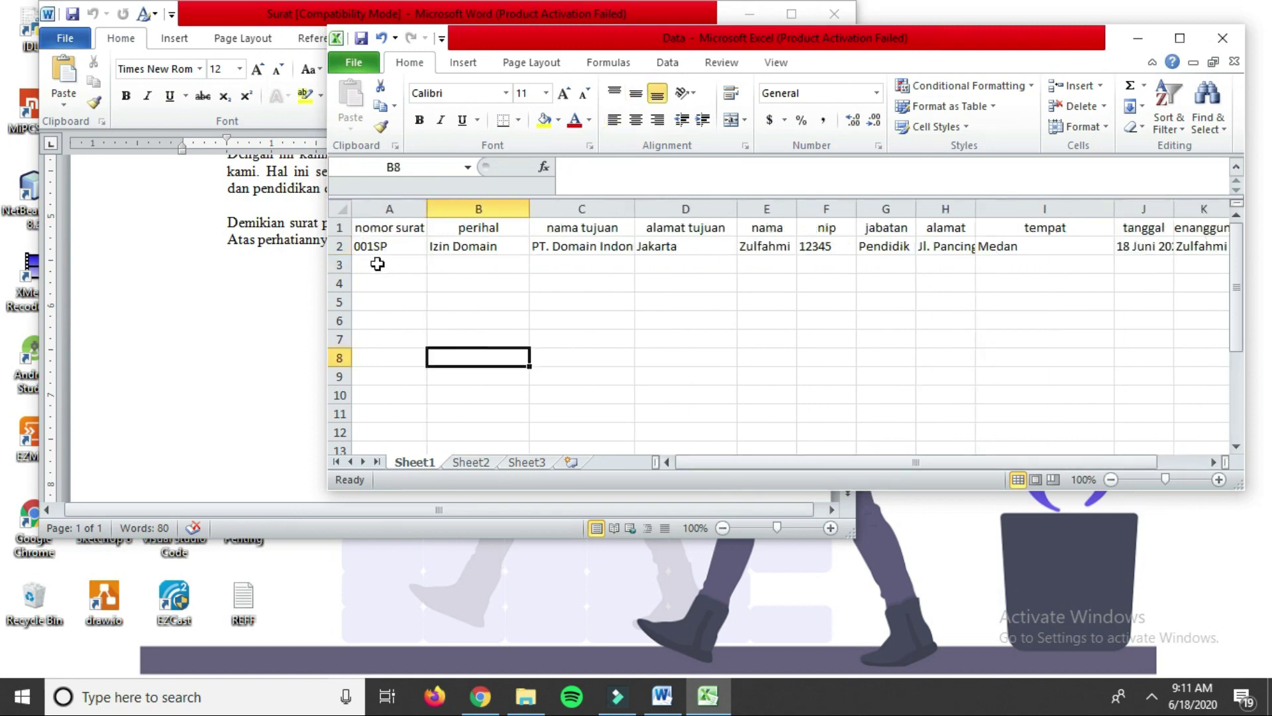
click(378, 263)
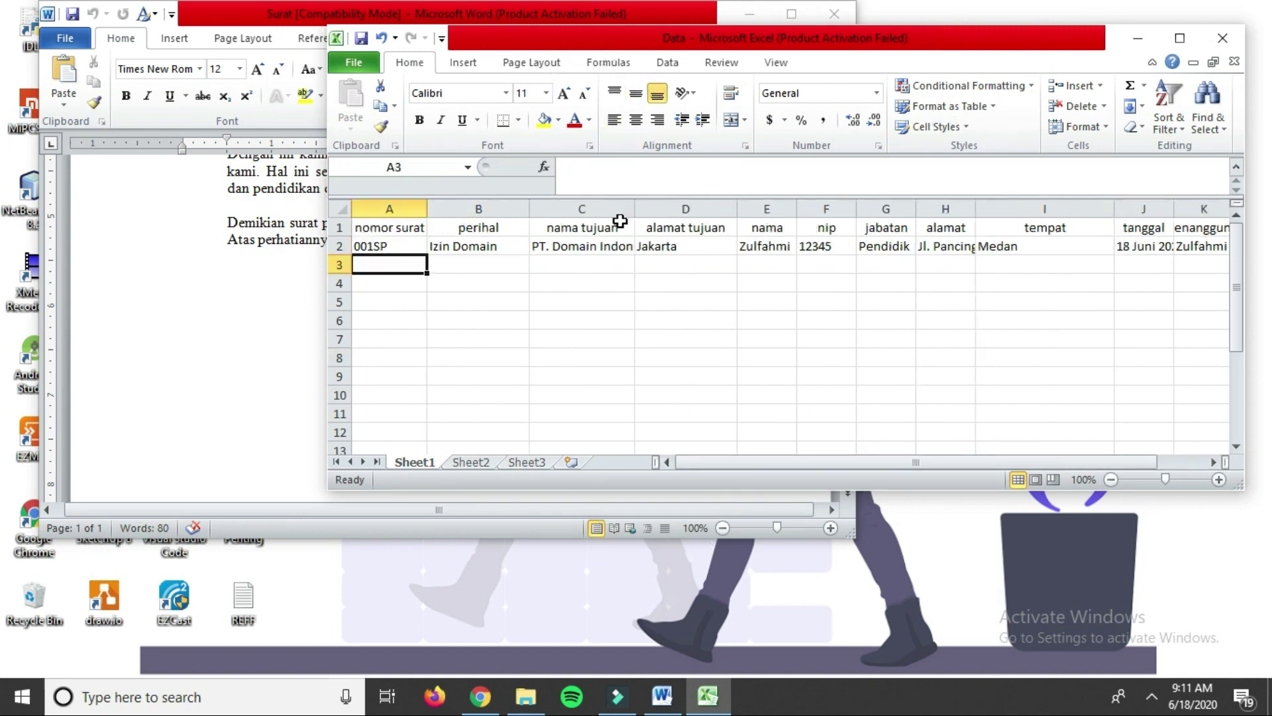
drag(692, 52, 784, 194)
click(272, 281)
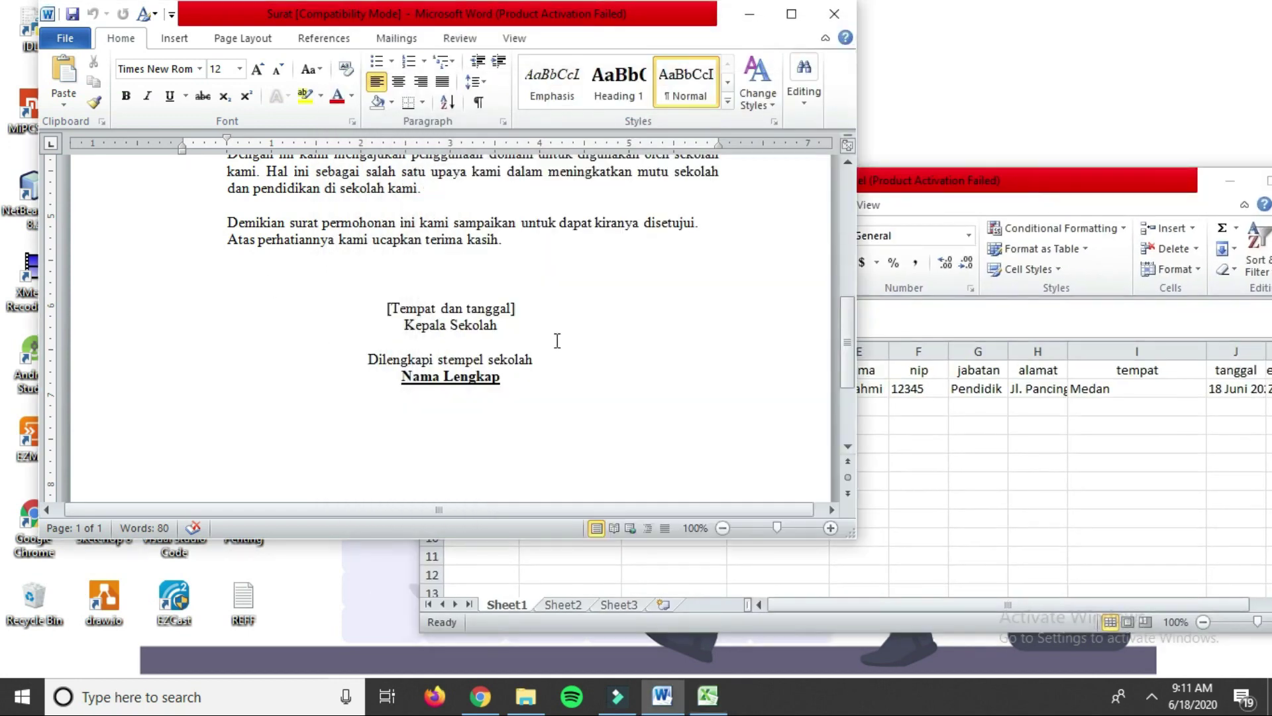
drag(848, 340, 851, 218)
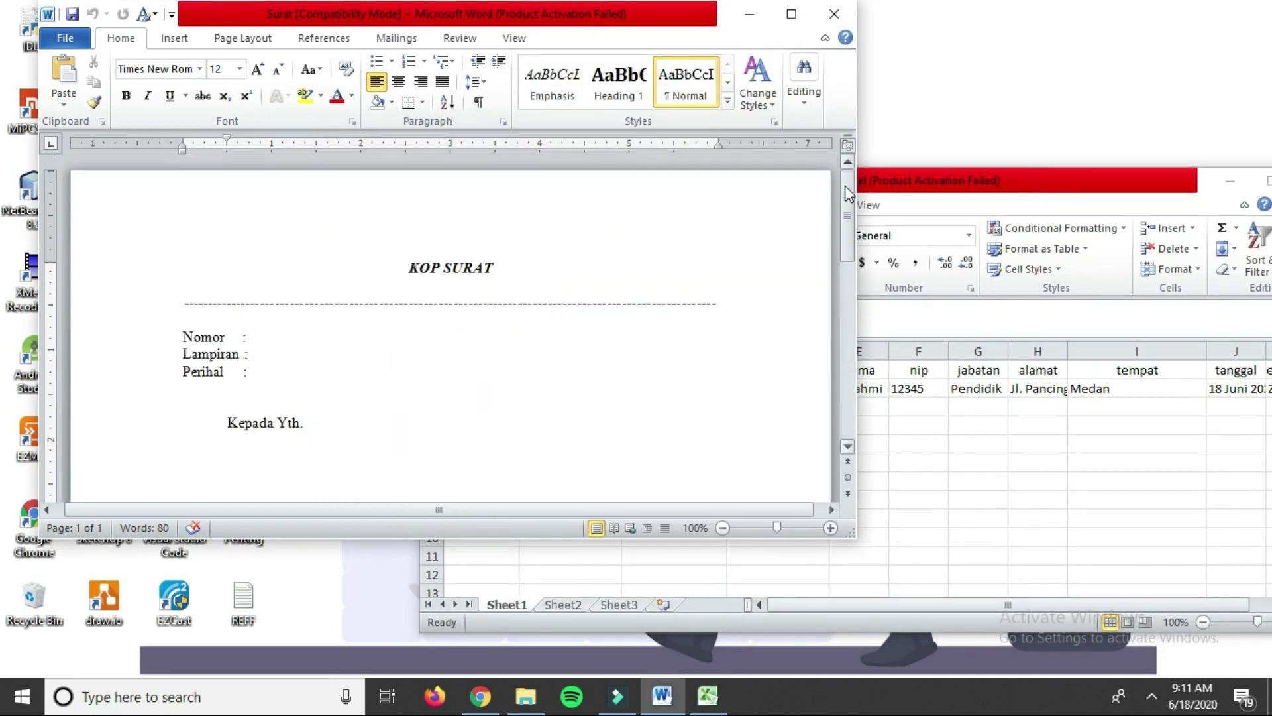
click(1091, 176)
drag(1130, 185, 903, 63)
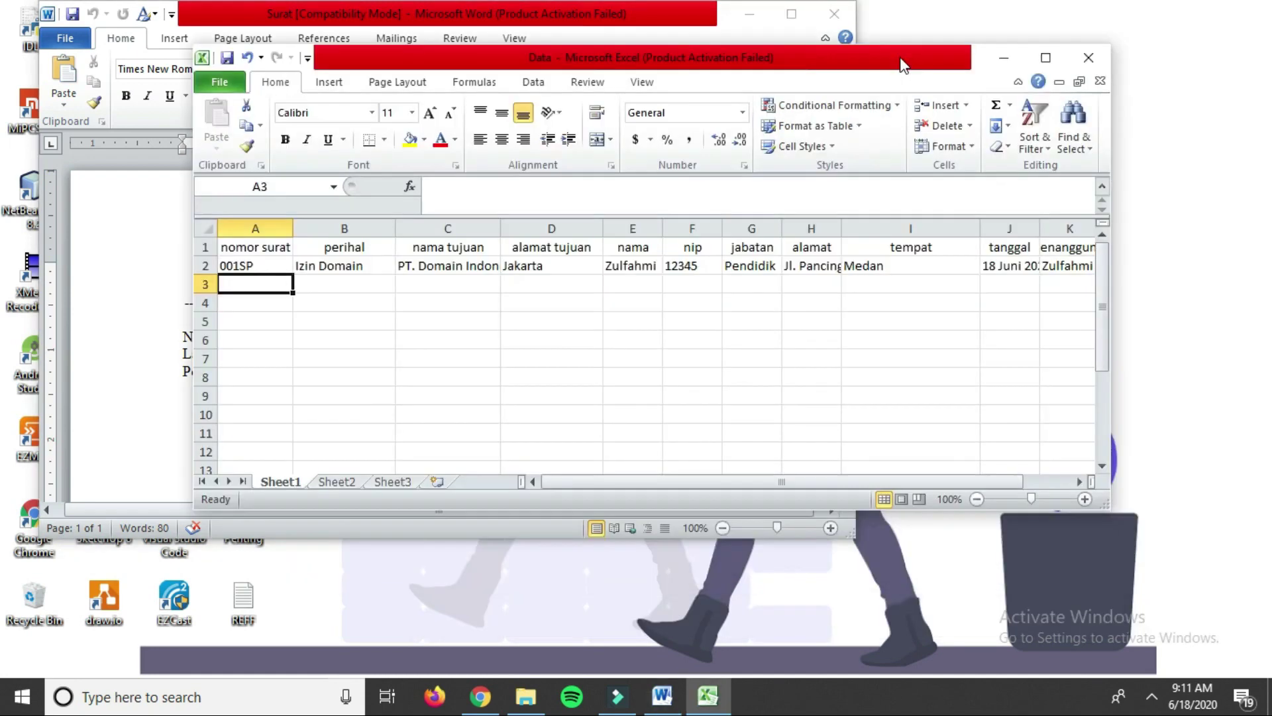
Close Data.xlsx, saving its changes, and return to the Word letter
click(1088, 57)
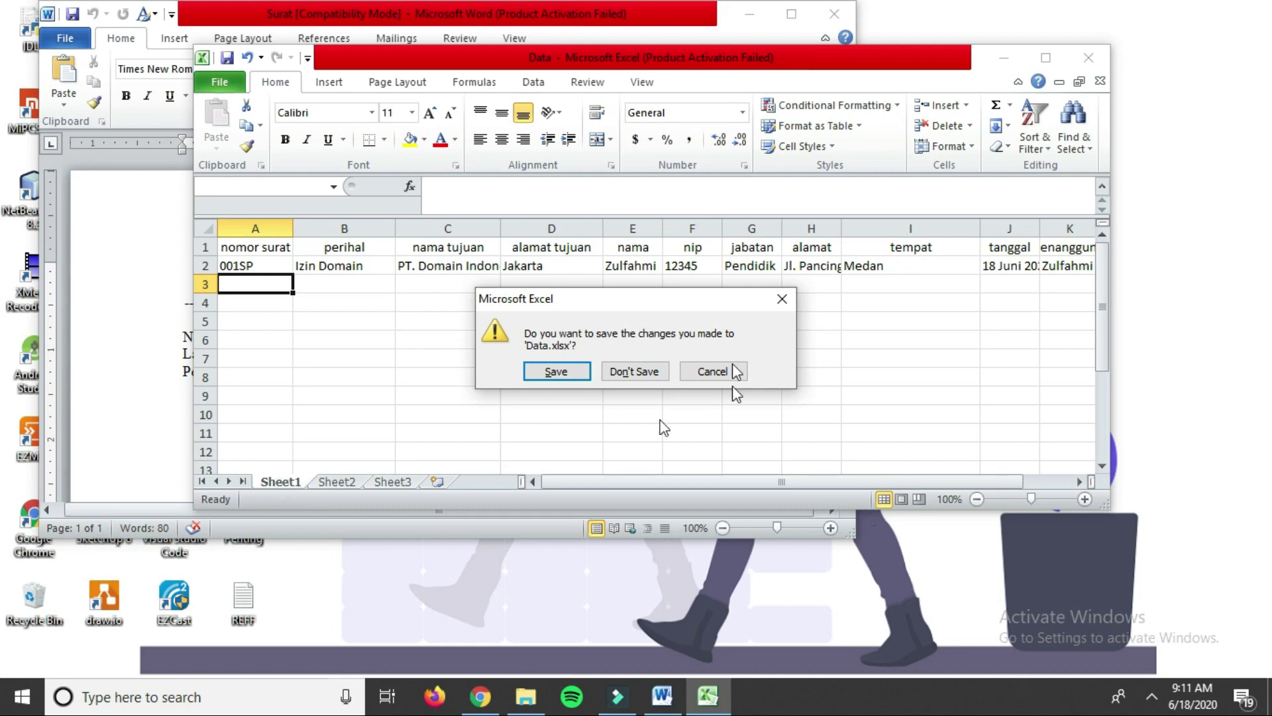
click(571, 373)
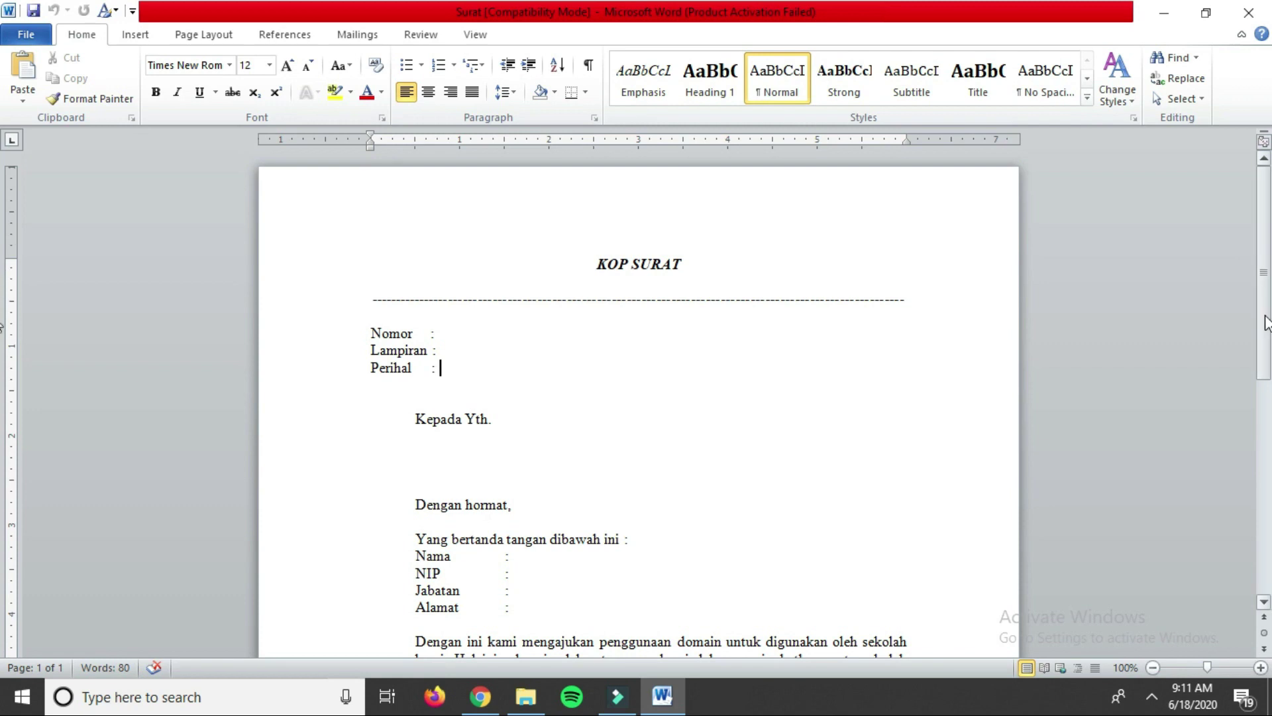
mouse_move(1259, 193)
mouse_down()
mouse_move(1260, 267)
mouse_move(1260, 192)
mouse_up()
drag(436, 342, 371, 333)
click(440, 331)
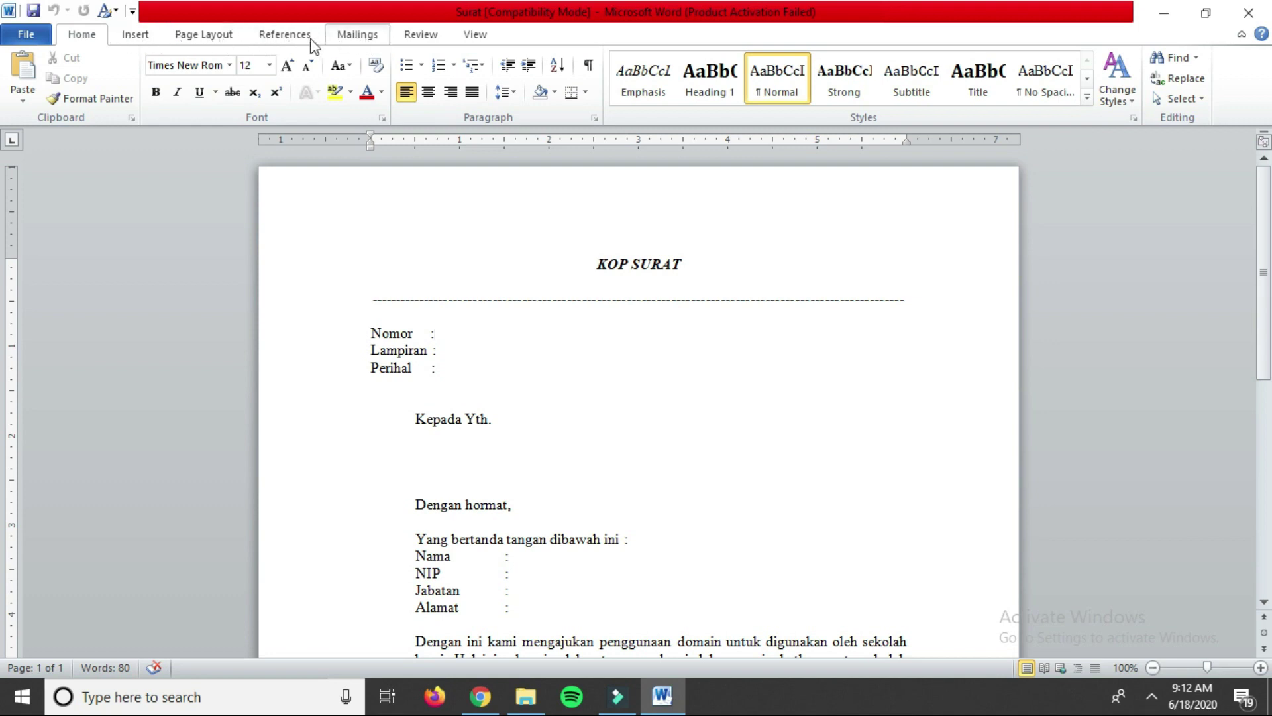
Choose Mailings > Select Recipients > Use Existing List
click(369, 47)
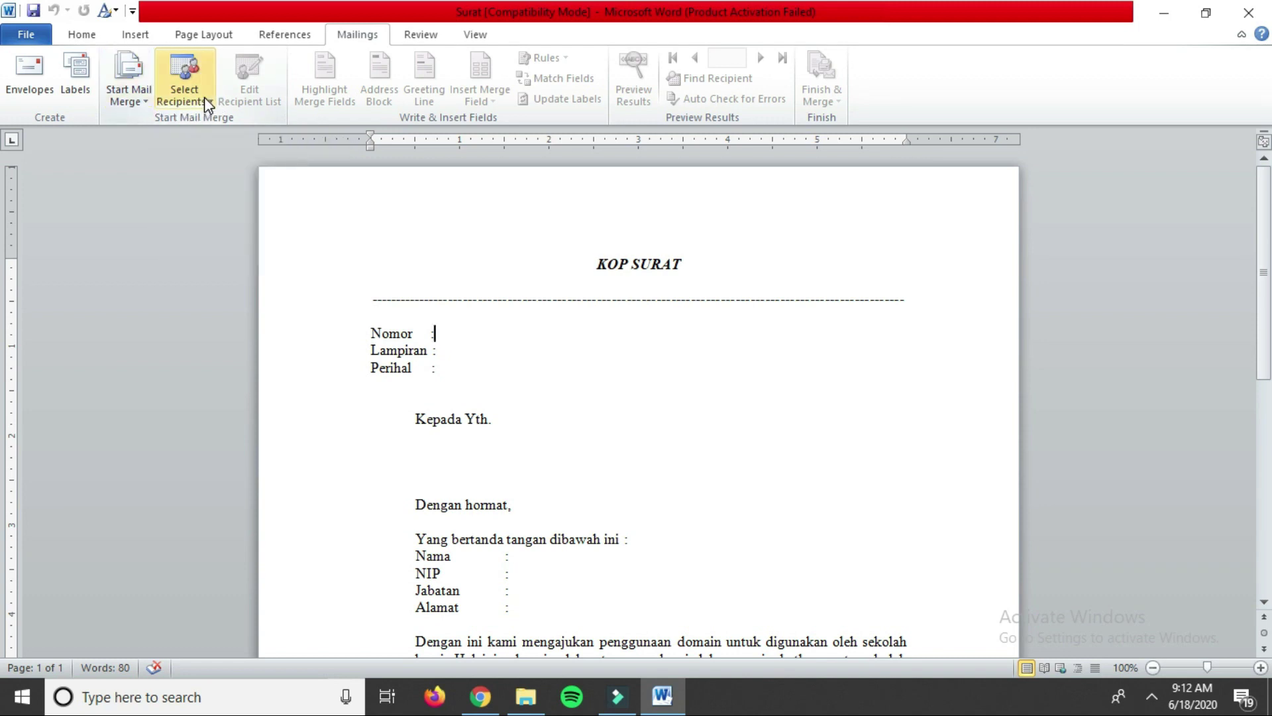
click(204, 97)
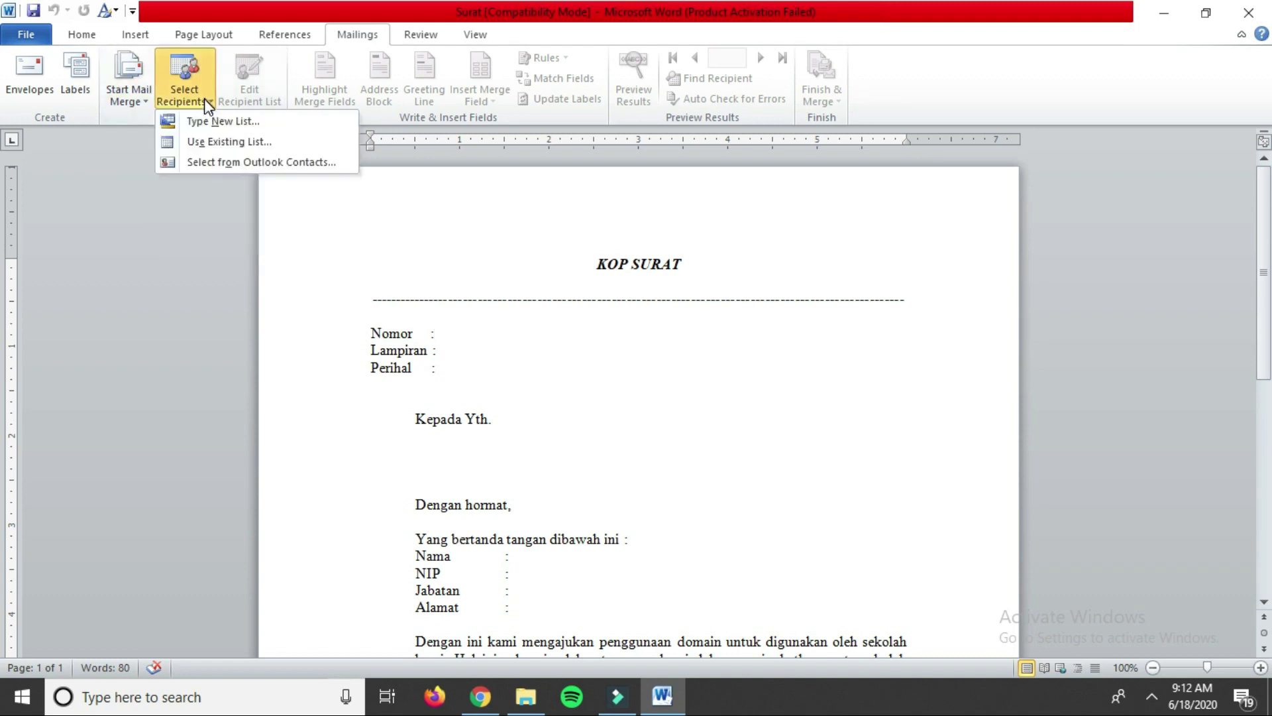
click(234, 141)
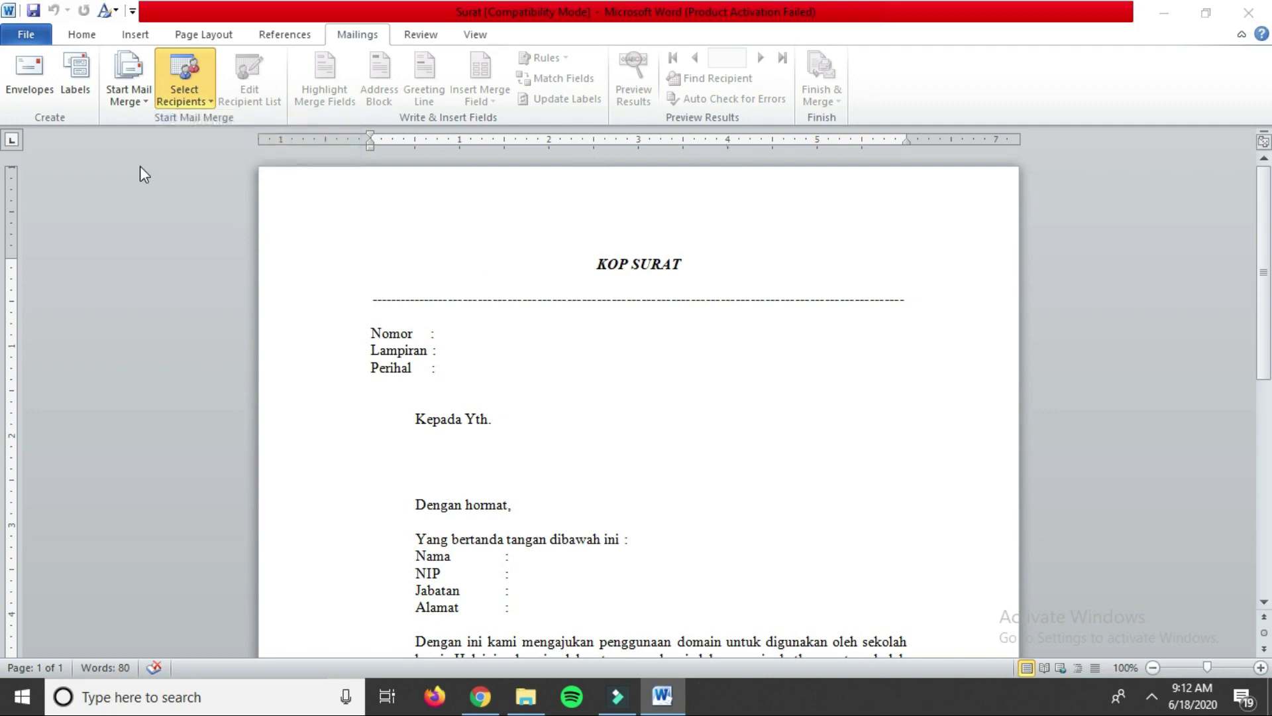
mouse_move(213, 23)
mouse_down()
mouse_move(880, 63)
mouse_move(831, 34)
mouse_move(866, 26)
mouse_up()
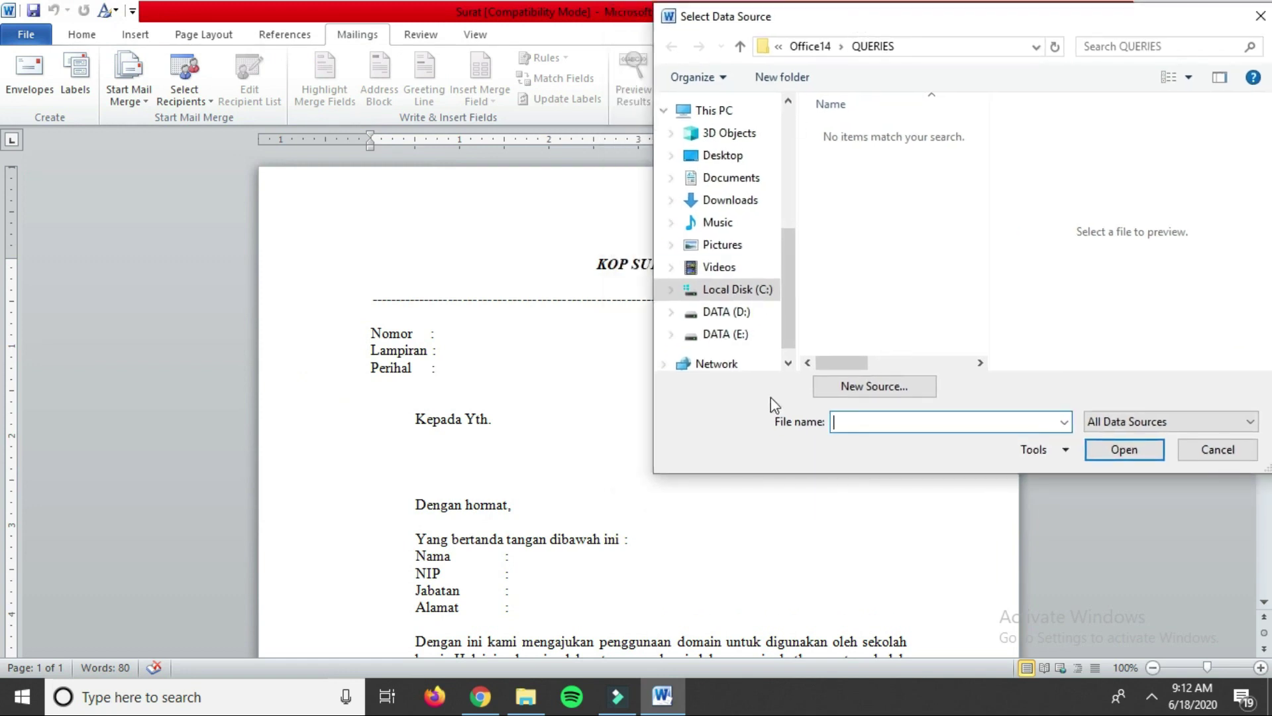
Browse from DATA (E:) through CAMPUS, UMA and Praktikum Daring to folder 4 and open Data
scroll(792, 298, down, 2)
click(722, 305)
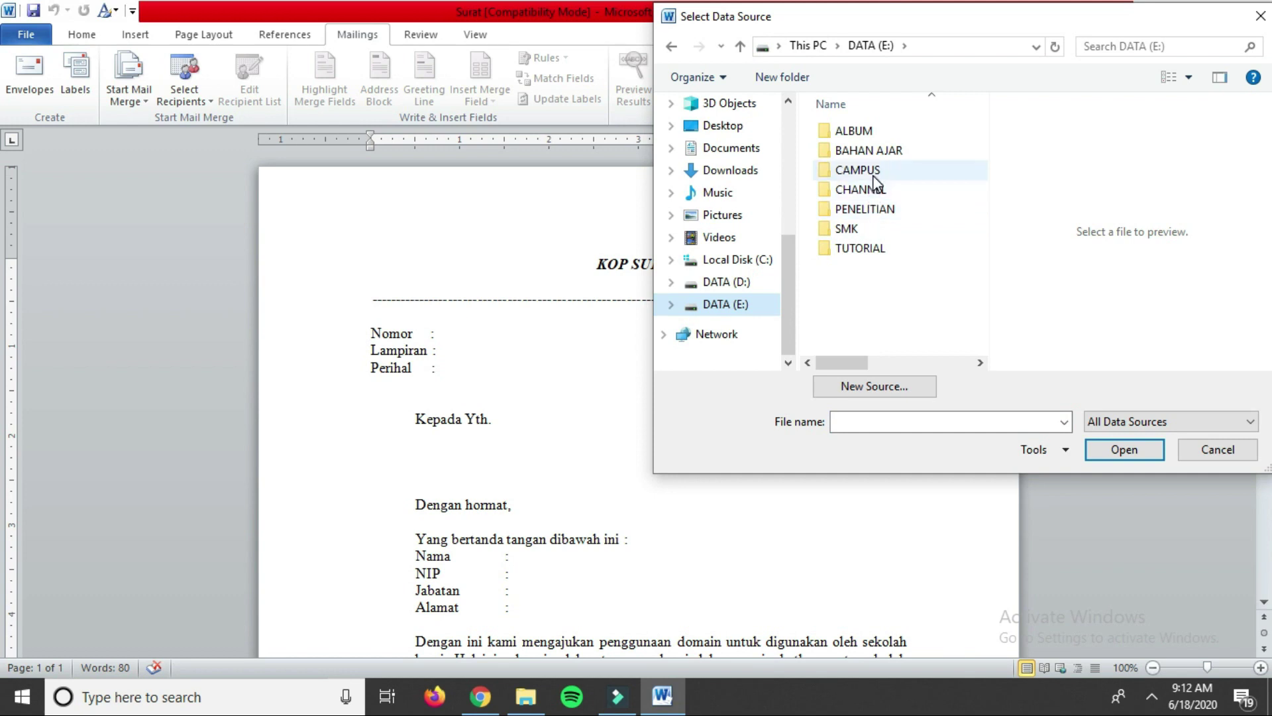
double_click(868, 170)
double_click(855, 191)
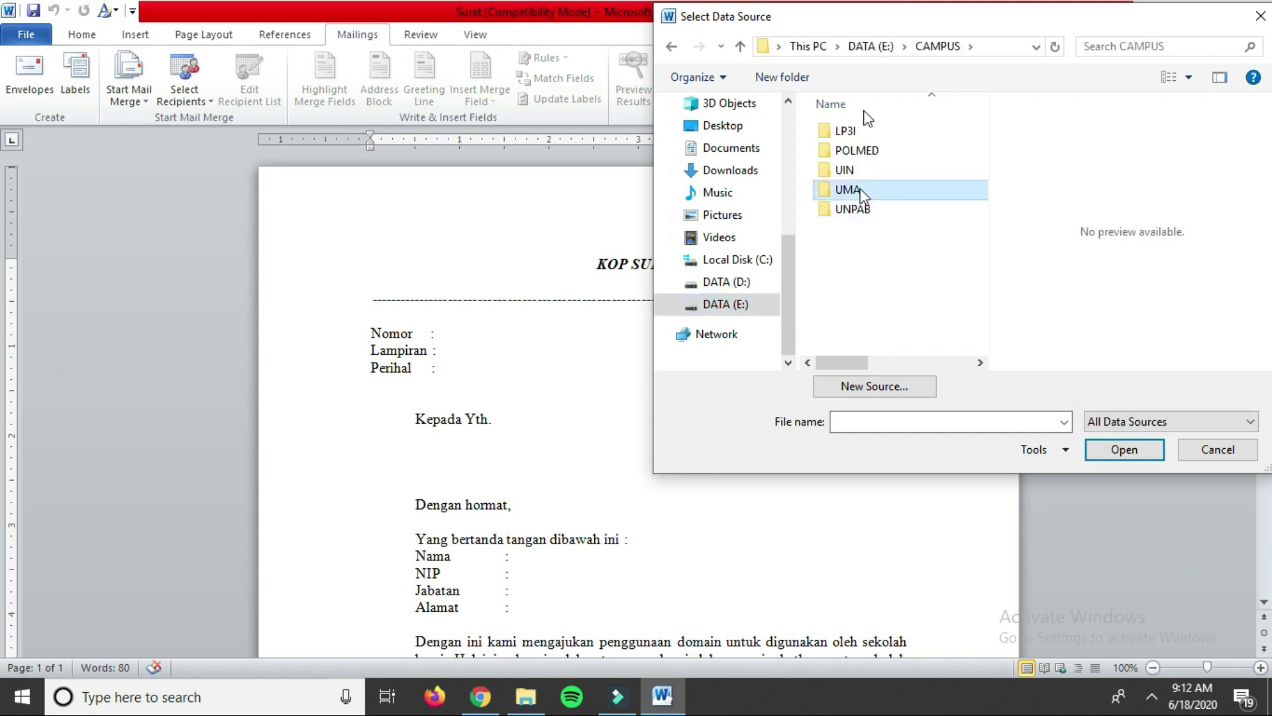
click(880, 152)
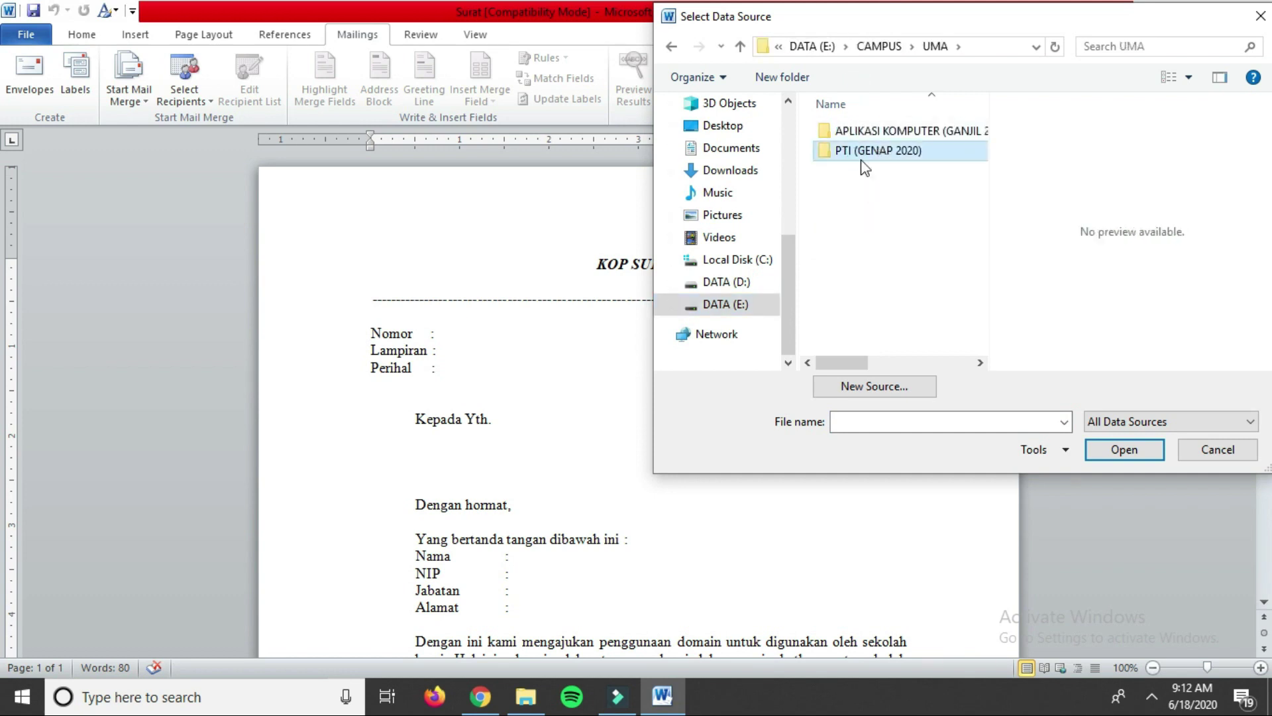
double_click(879, 151)
click(861, 149)
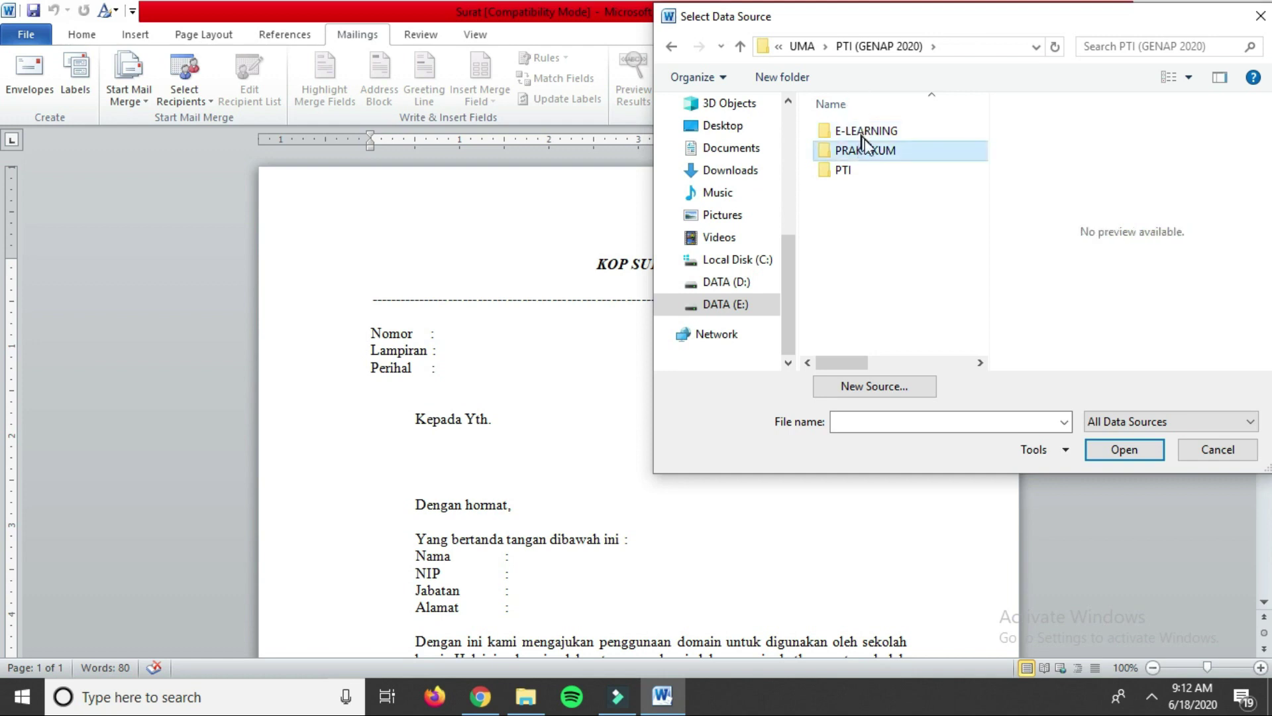
double_click(861, 170)
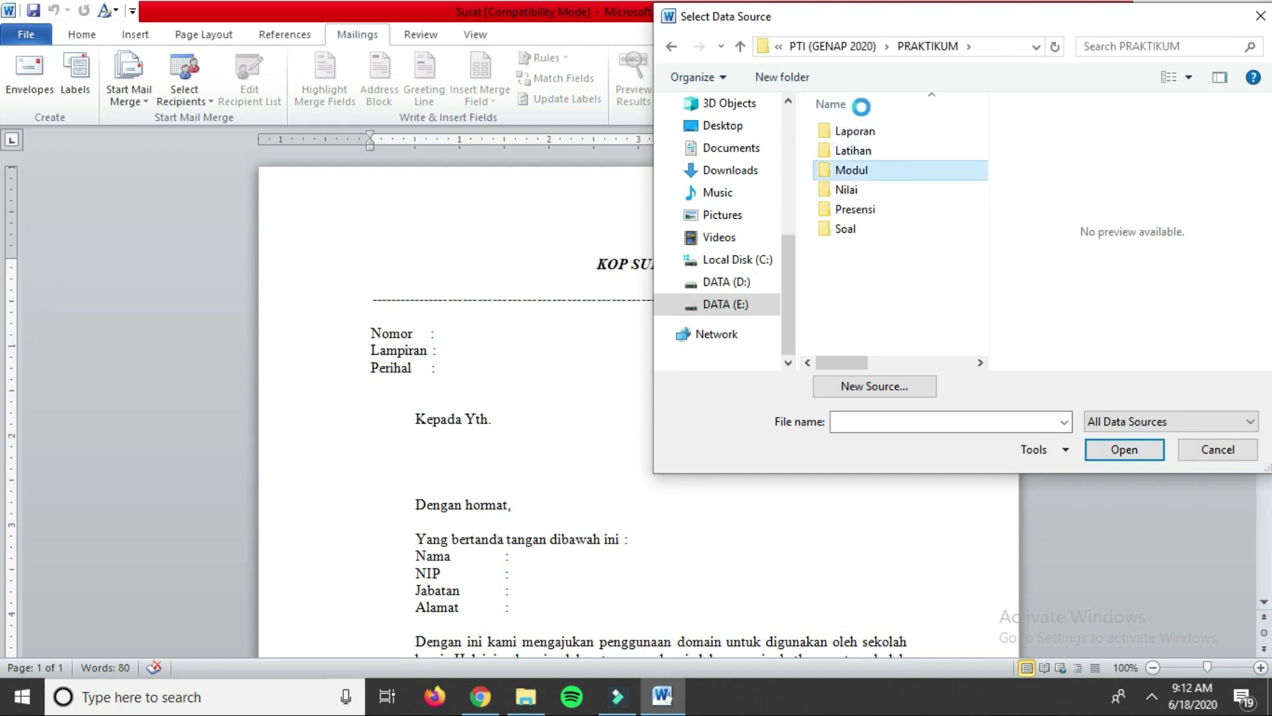
double_click(861, 131)
double_click(870, 135)
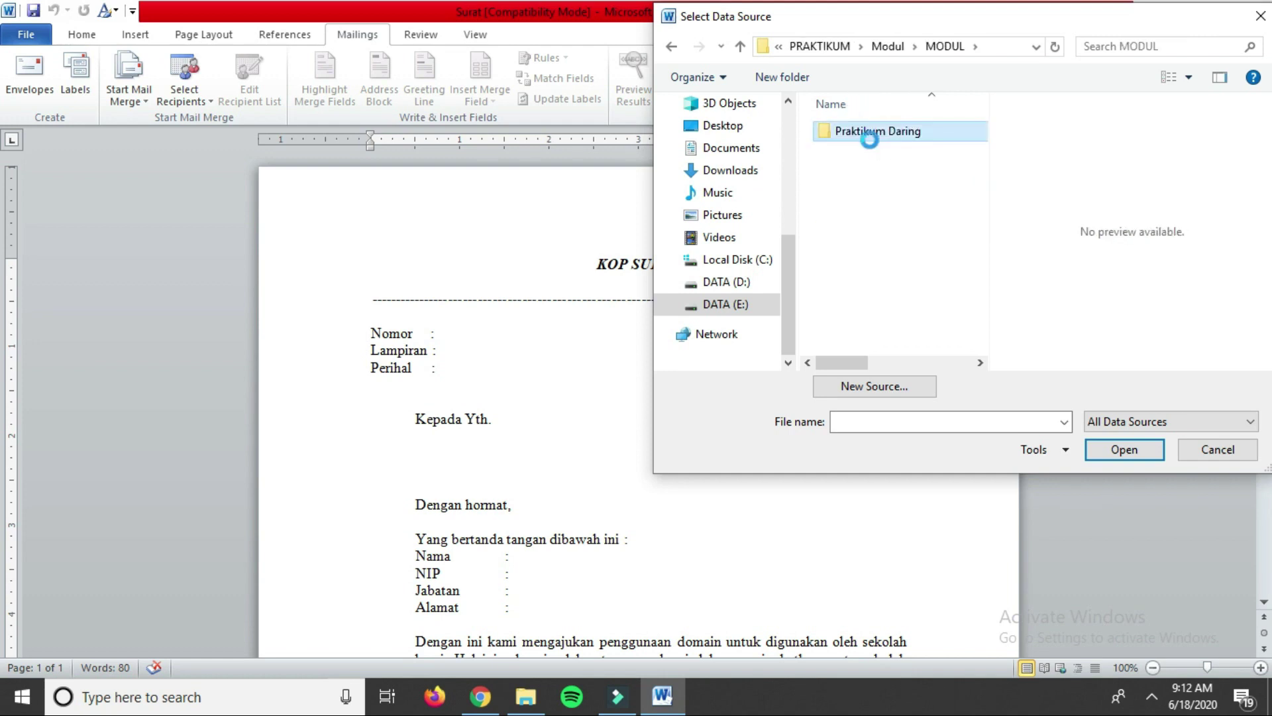
click(852, 189)
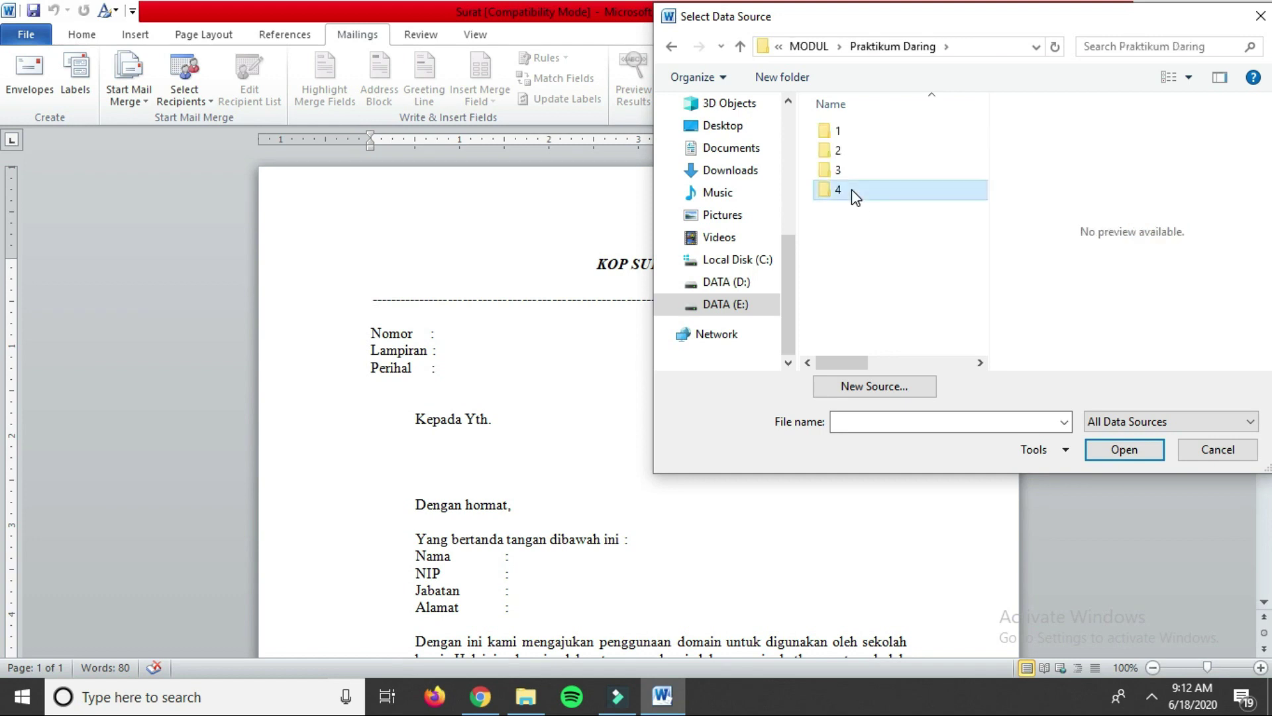
click(861, 131)
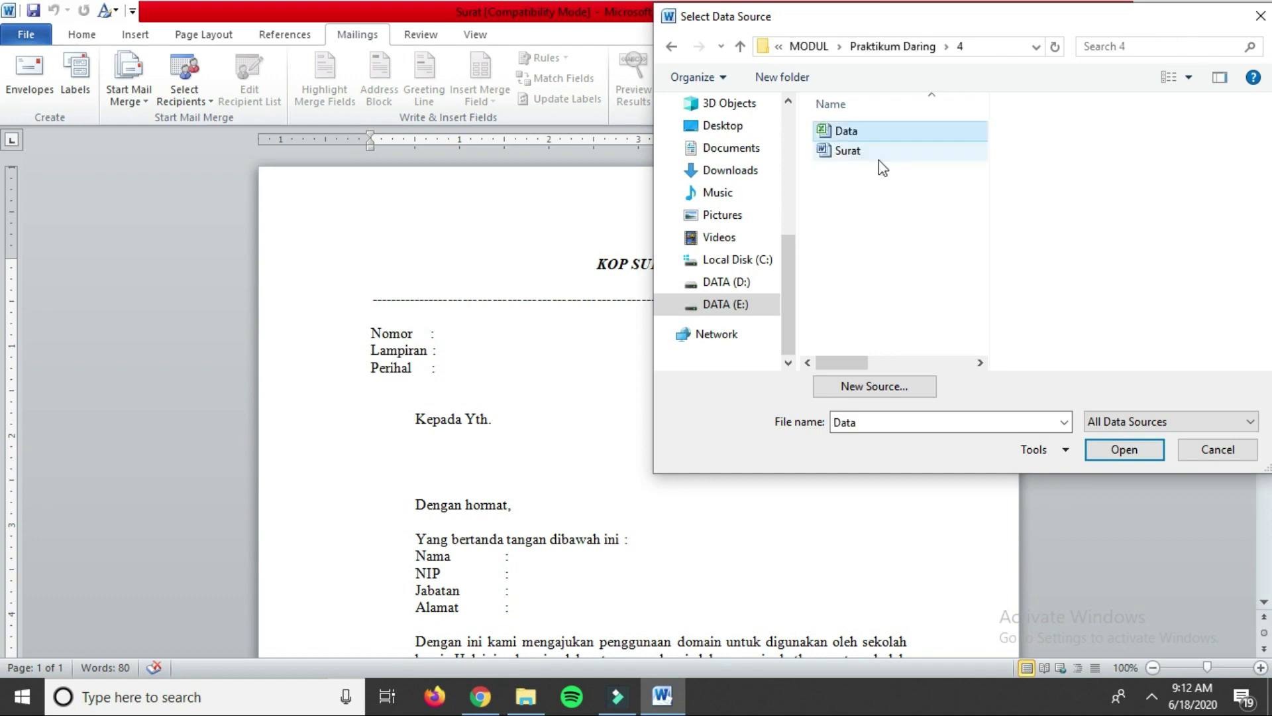
click(1125, 450)
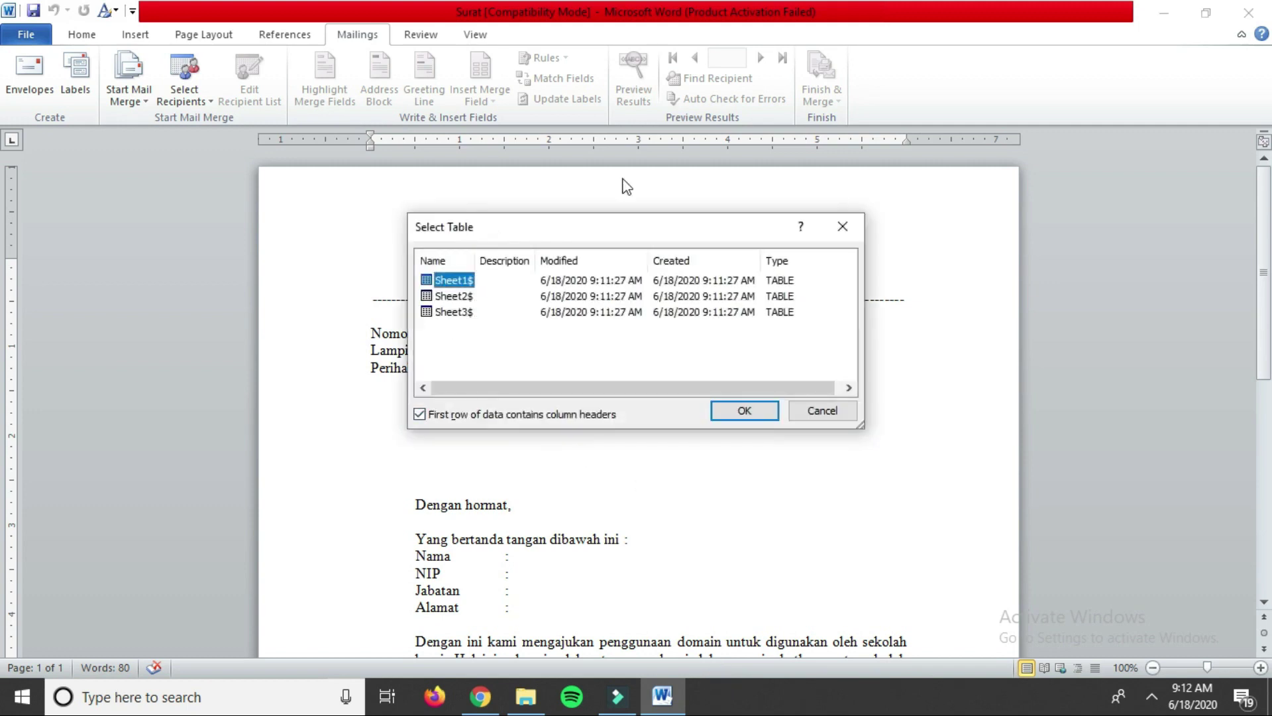
Pick Sheet1$ in the Select Table dialog and confirm it as the recipient table
drag(623, 227, 776, 166)
click(608, 236)
click(611, 245)
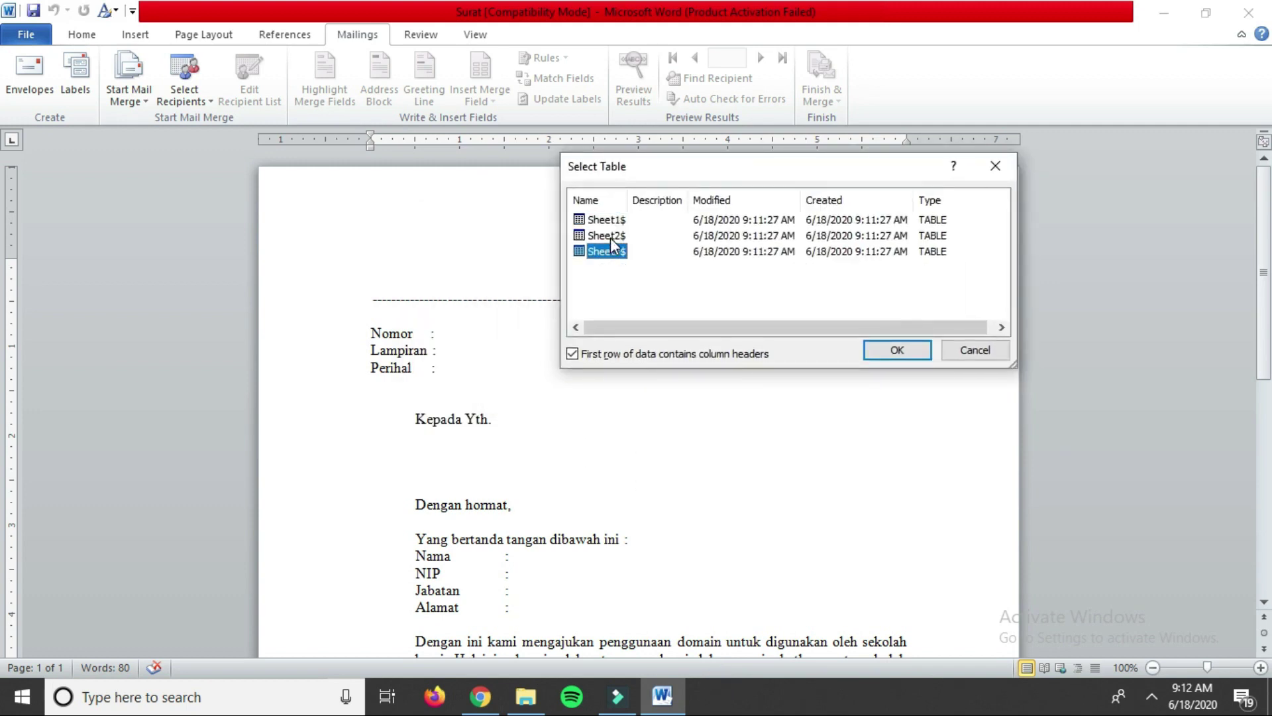
click(612, 235)
click(612, 227)
click(613, 237)
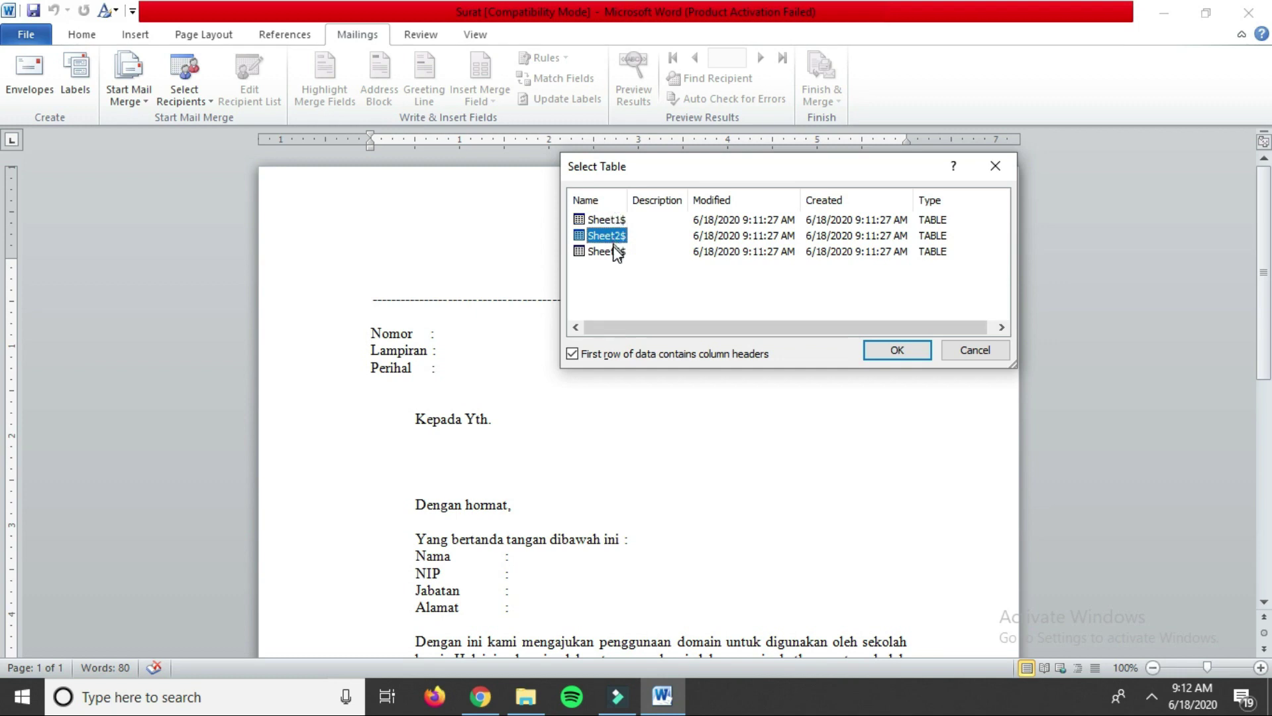
click(615, 252)
click(617, 237)
click(607, 224)
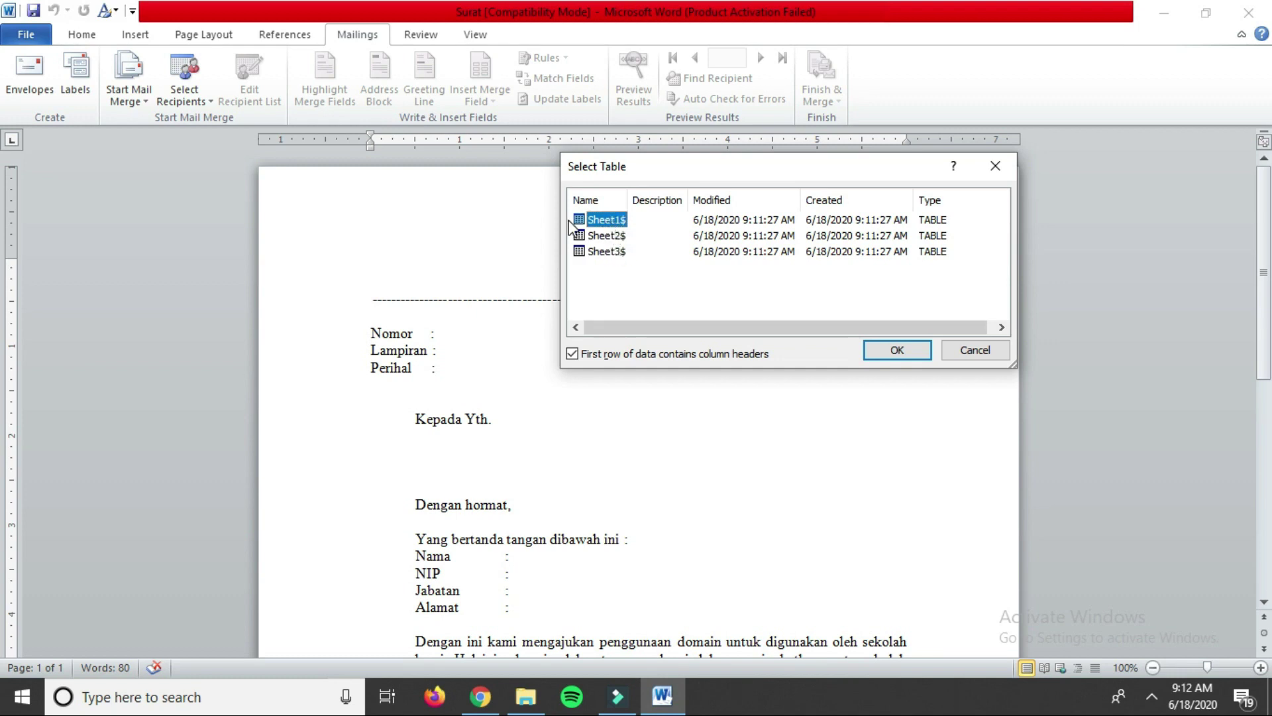
click(896, 346)
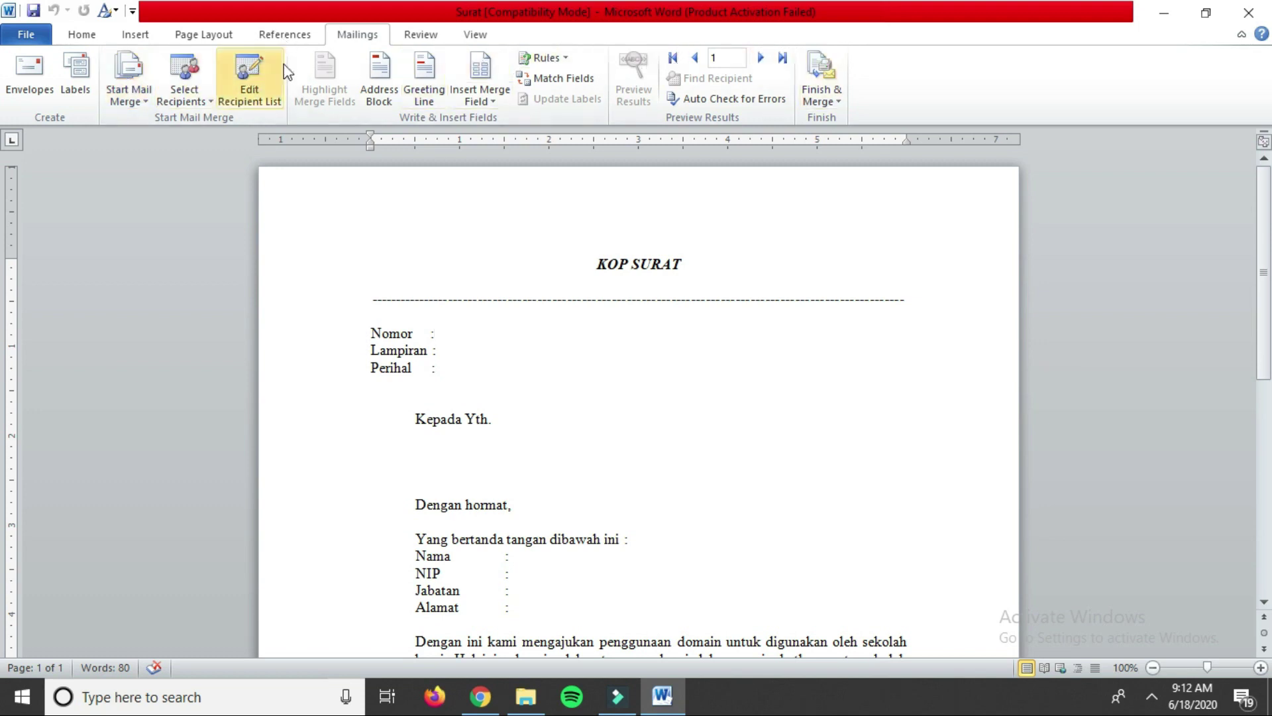
Insert «nomor_surat» after Nomor and «perihal» after Perihal
click(494, 105)
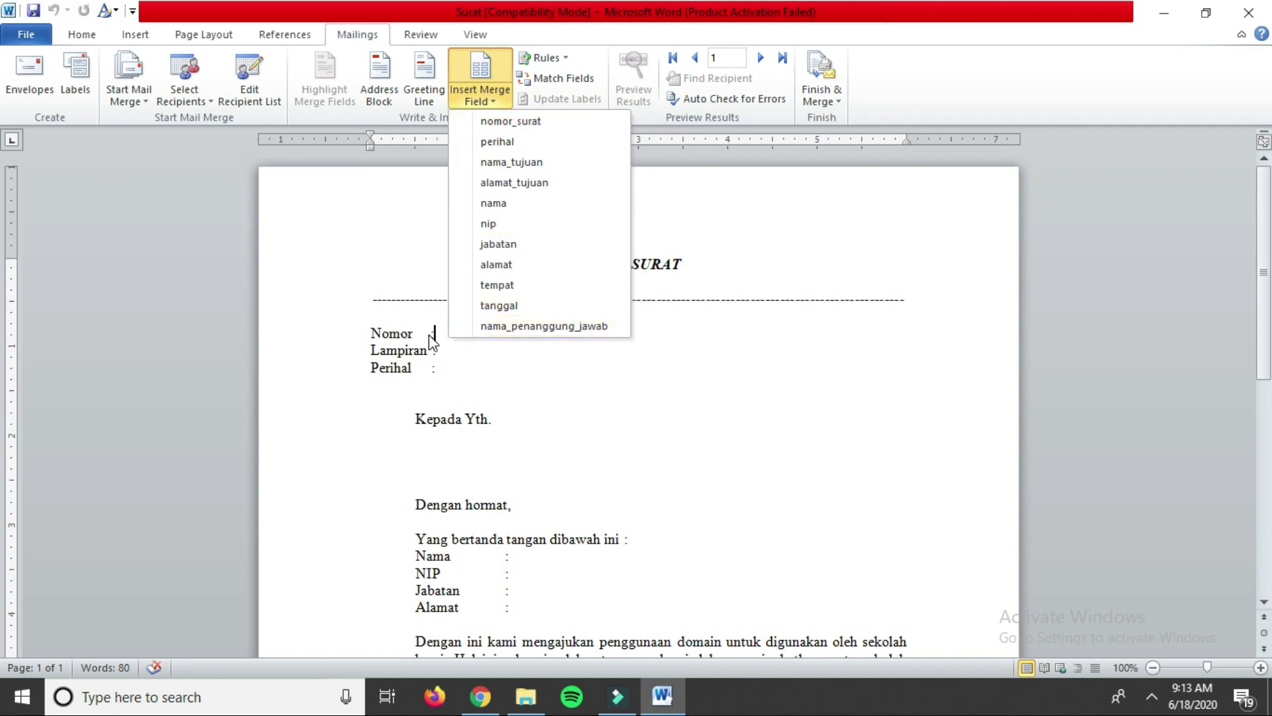
click(510, 121)
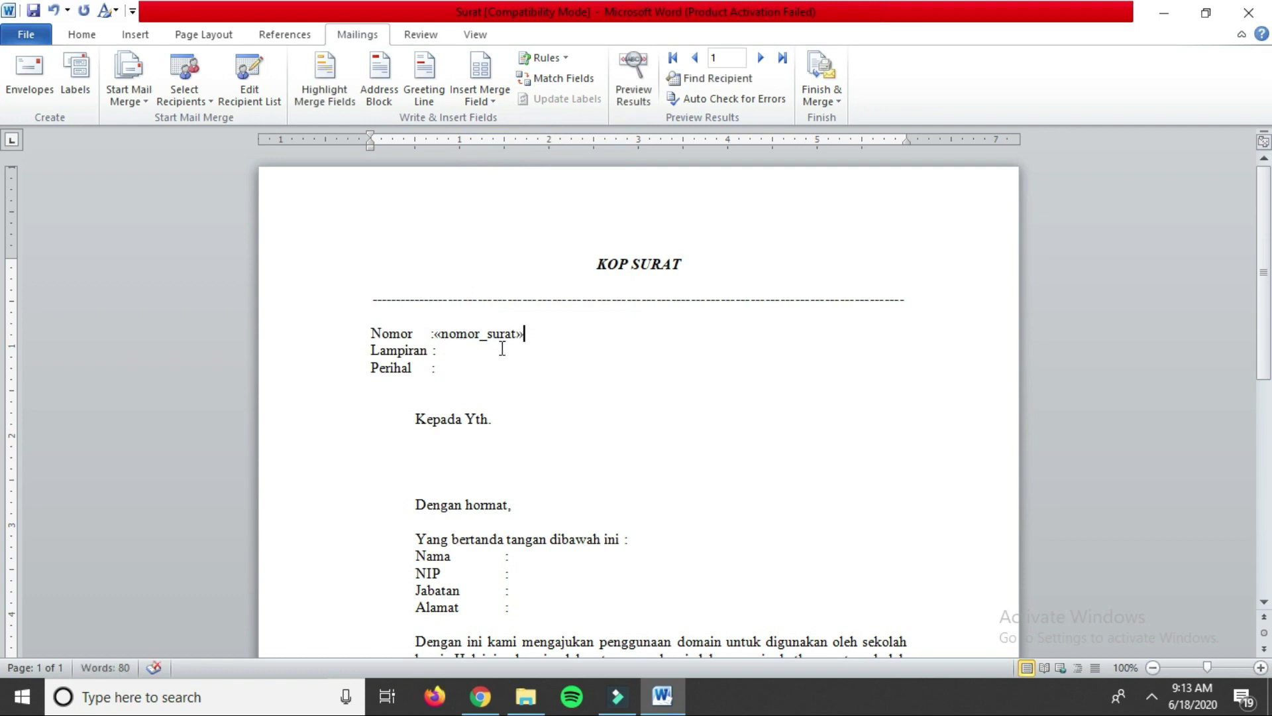
click(456, 367)
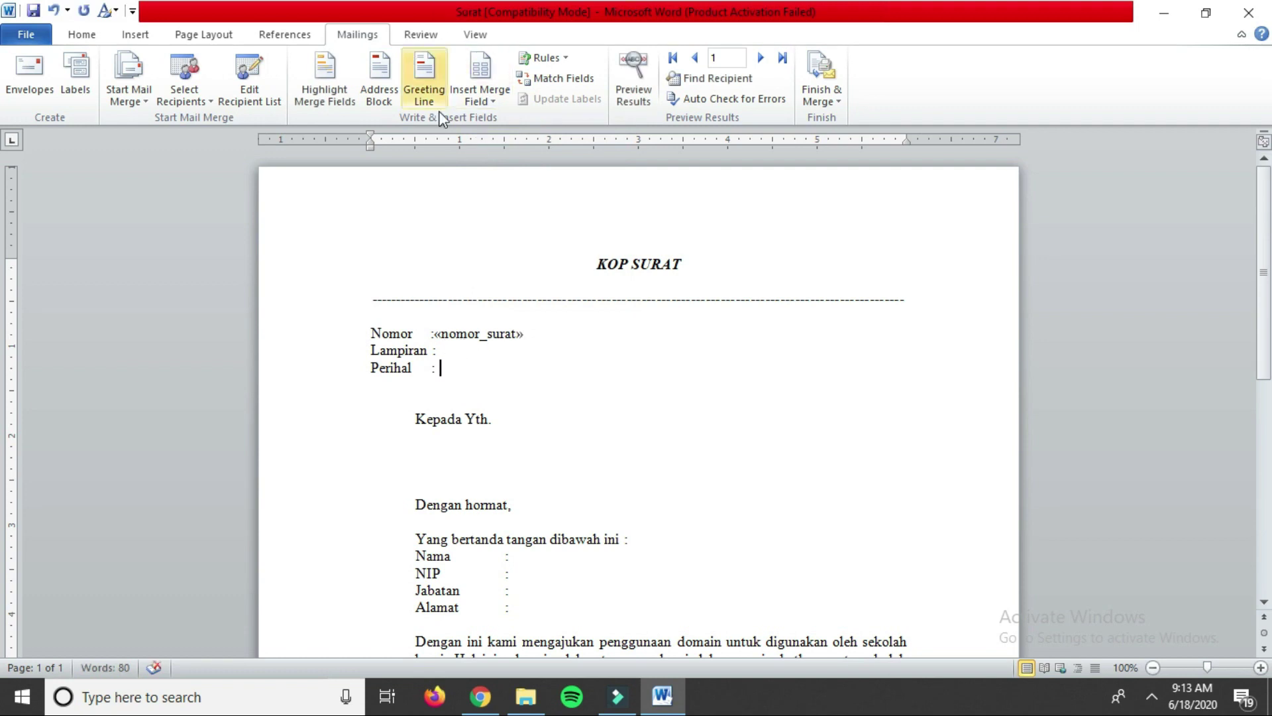
click(478, 92)
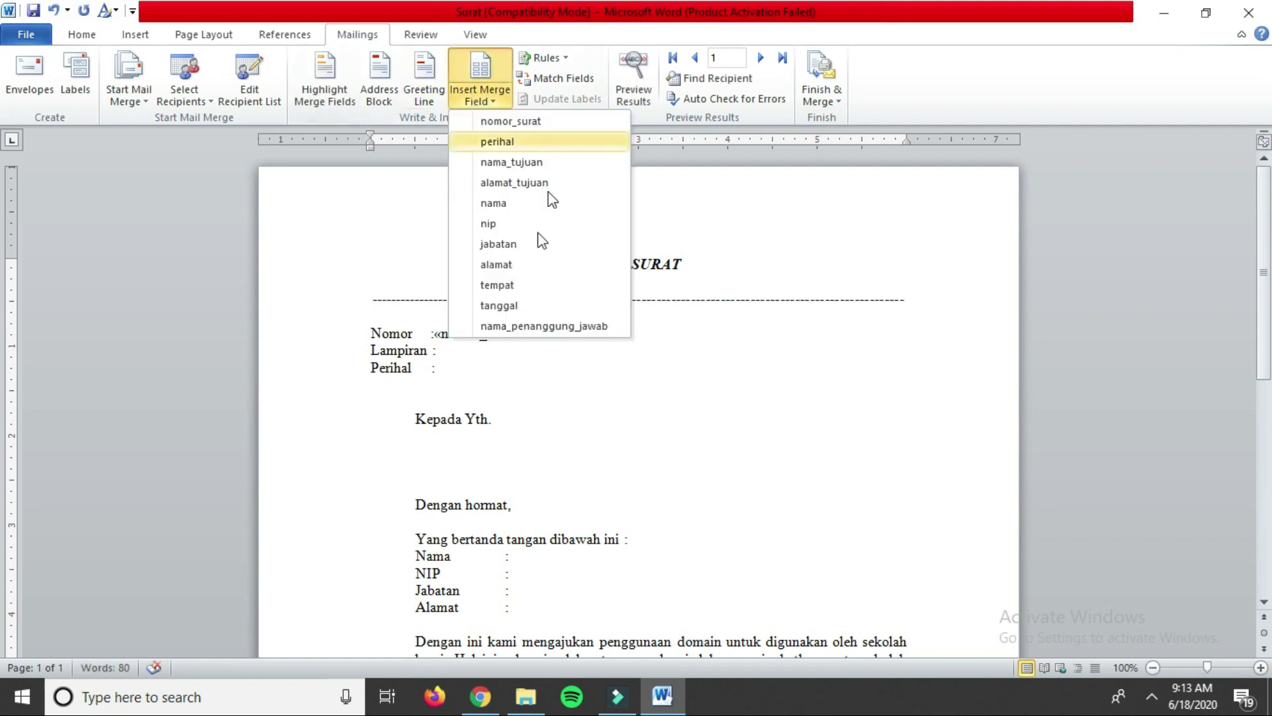
click(498, 141)
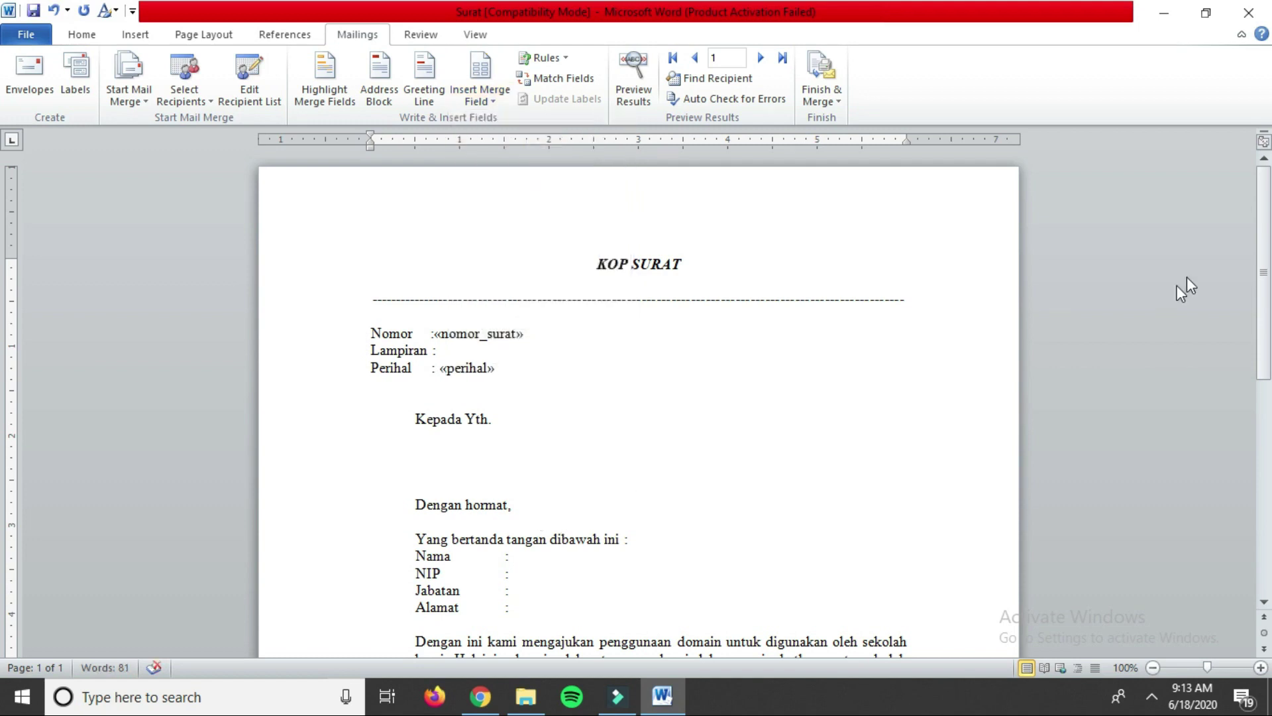
Insert «nama_tujuan» after Nama, then delete it as misplaced
drag(1262, 265, 1263, 344)
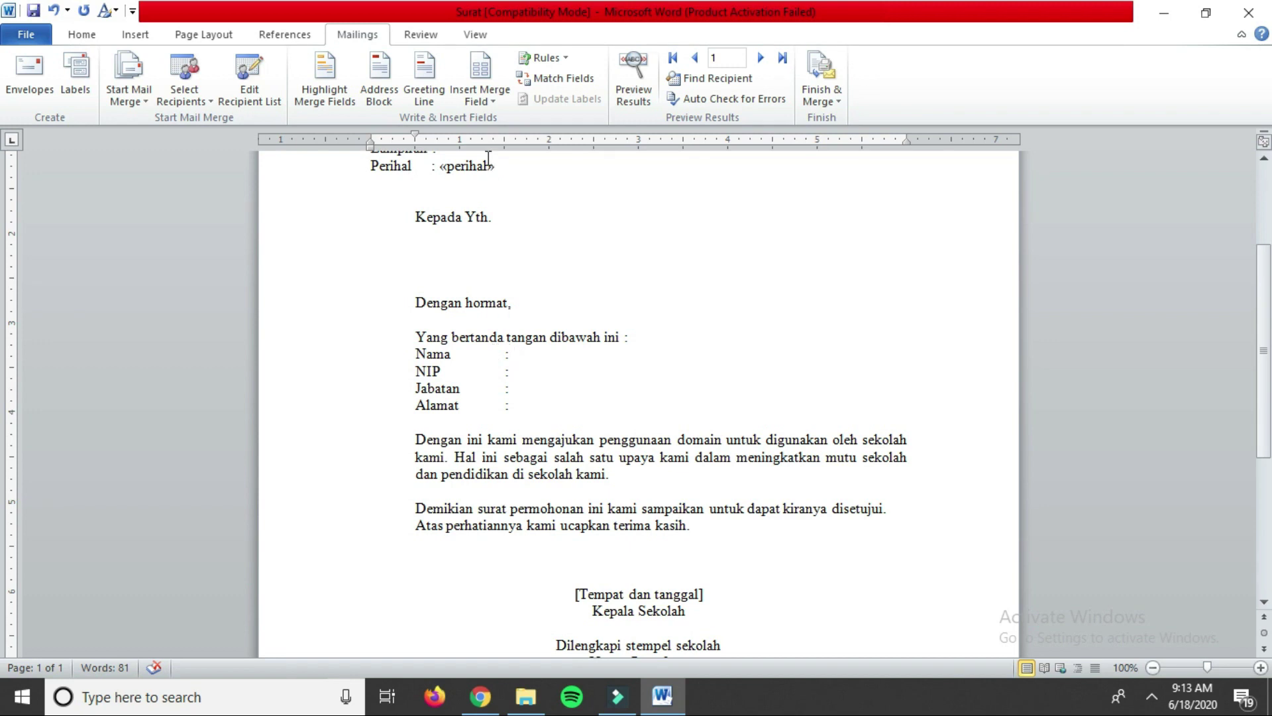
click(513, 354)
click(491, 102)
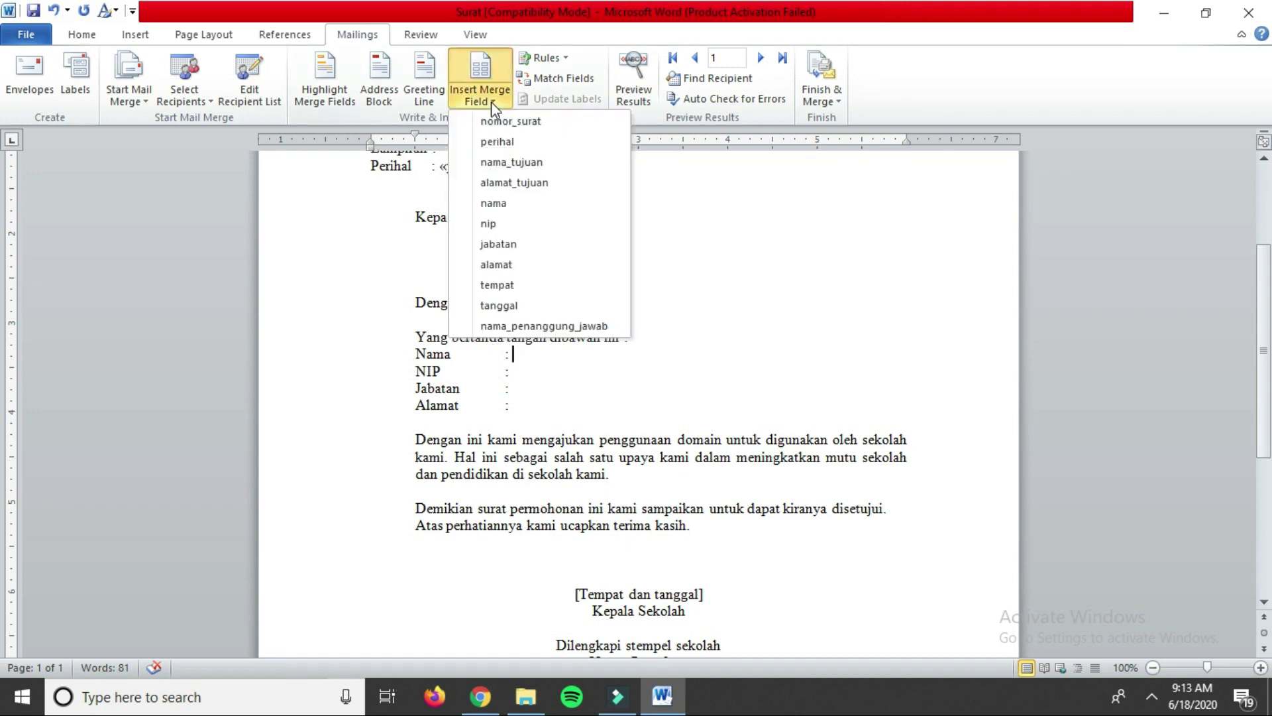
click(510, 162)
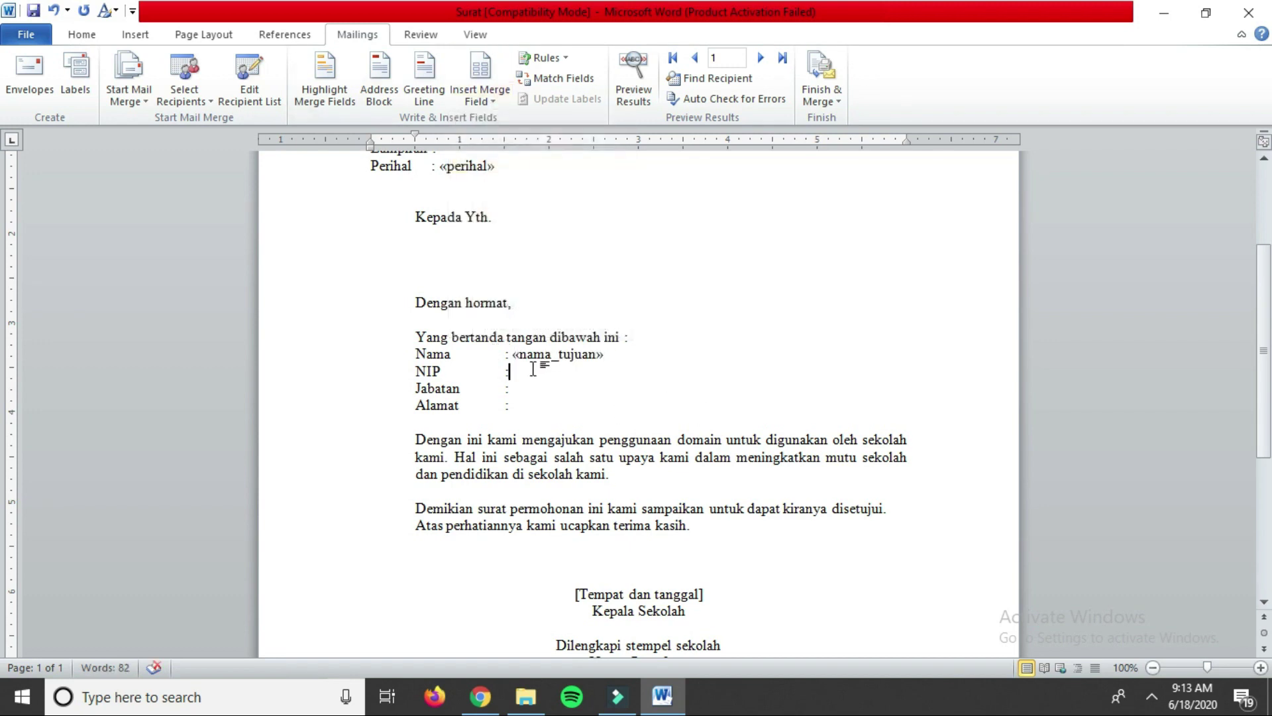
key(Down)
click(497, 106)
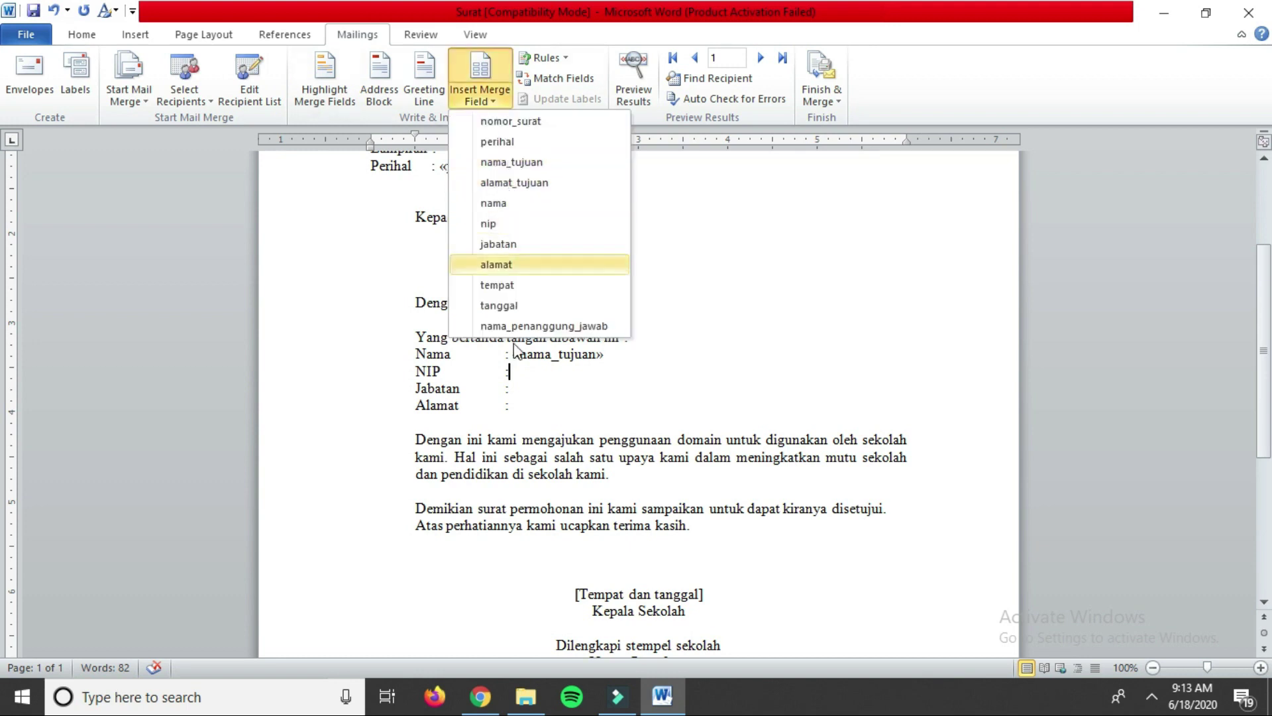
click(577, 351)
double_click(543, 356)
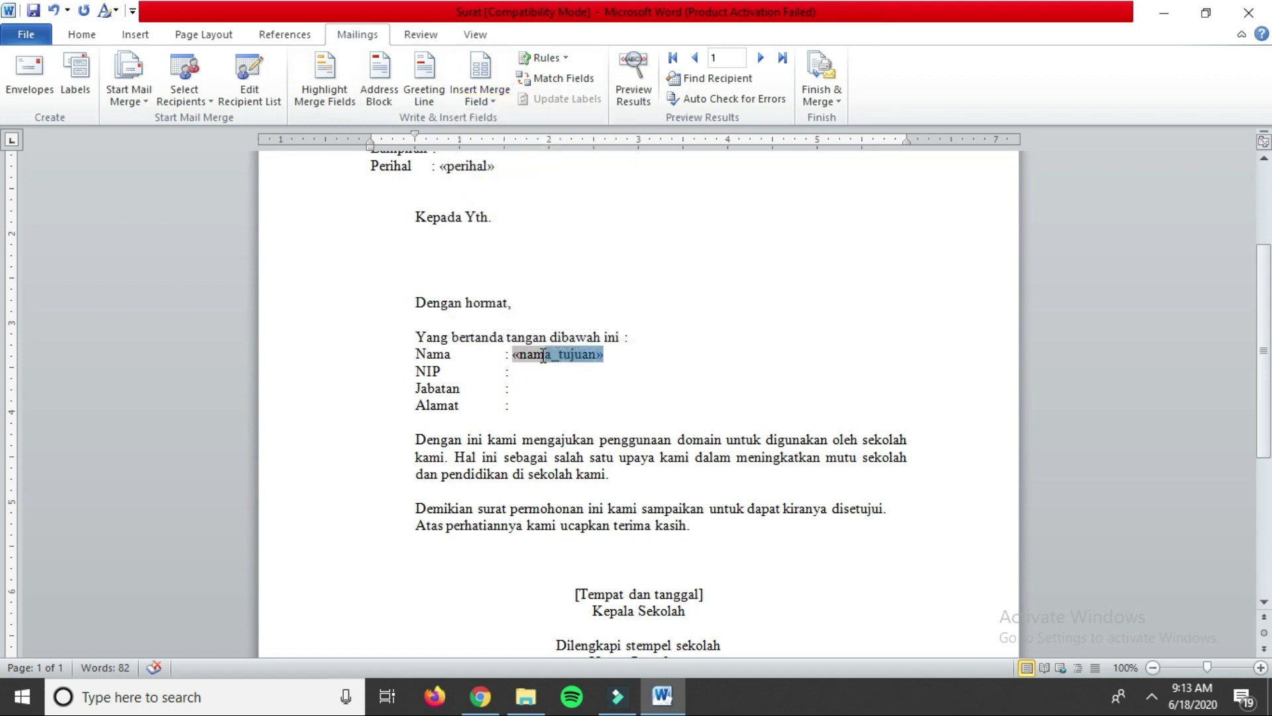
key(BackSpace)
key(BackSpace)
key(BackSpace)
key(BackSpace)
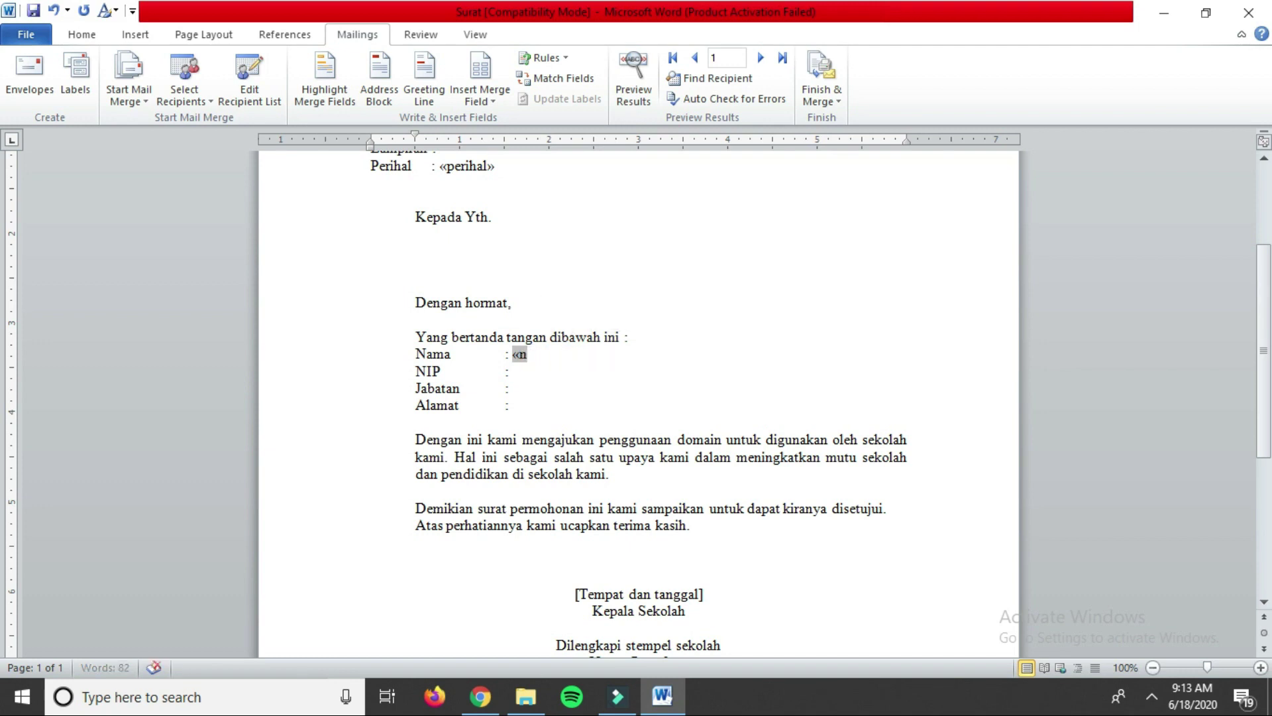
Add «nama_tujuan» and «alamat_tujuan» on separate lines below Kepada Yth
click(416, 233)
click(481, 98)
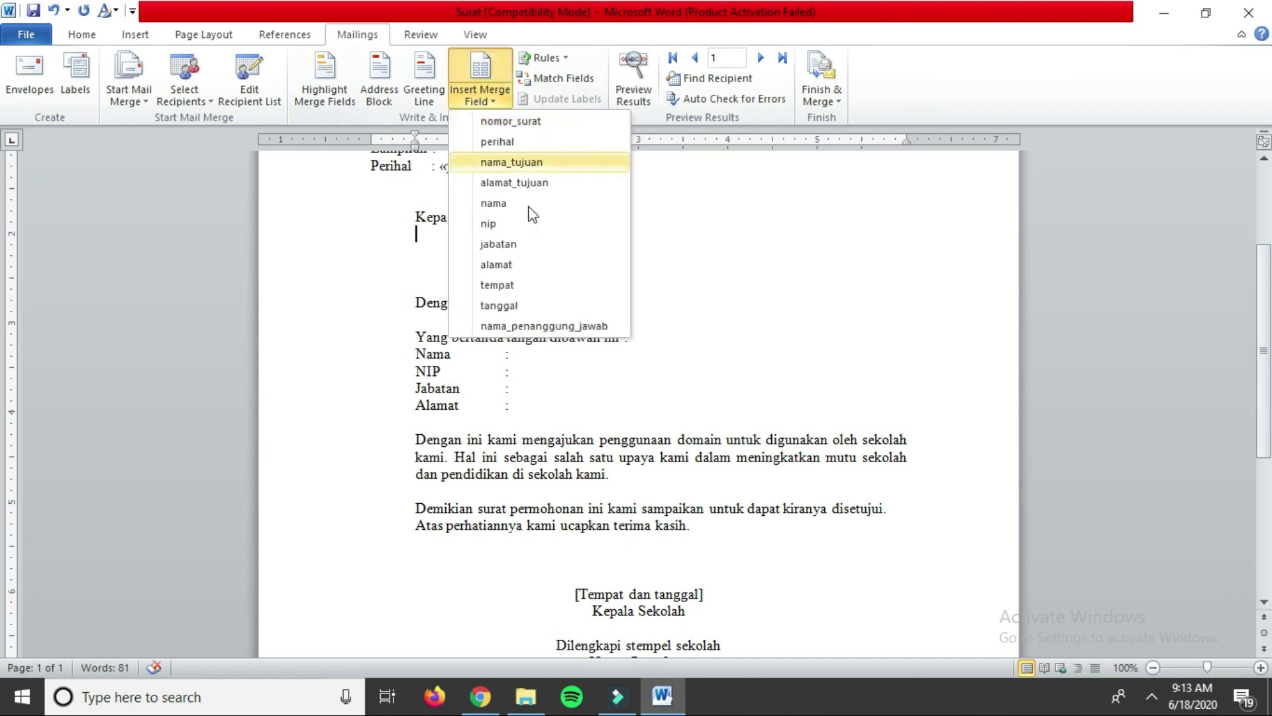
click(523, 162)
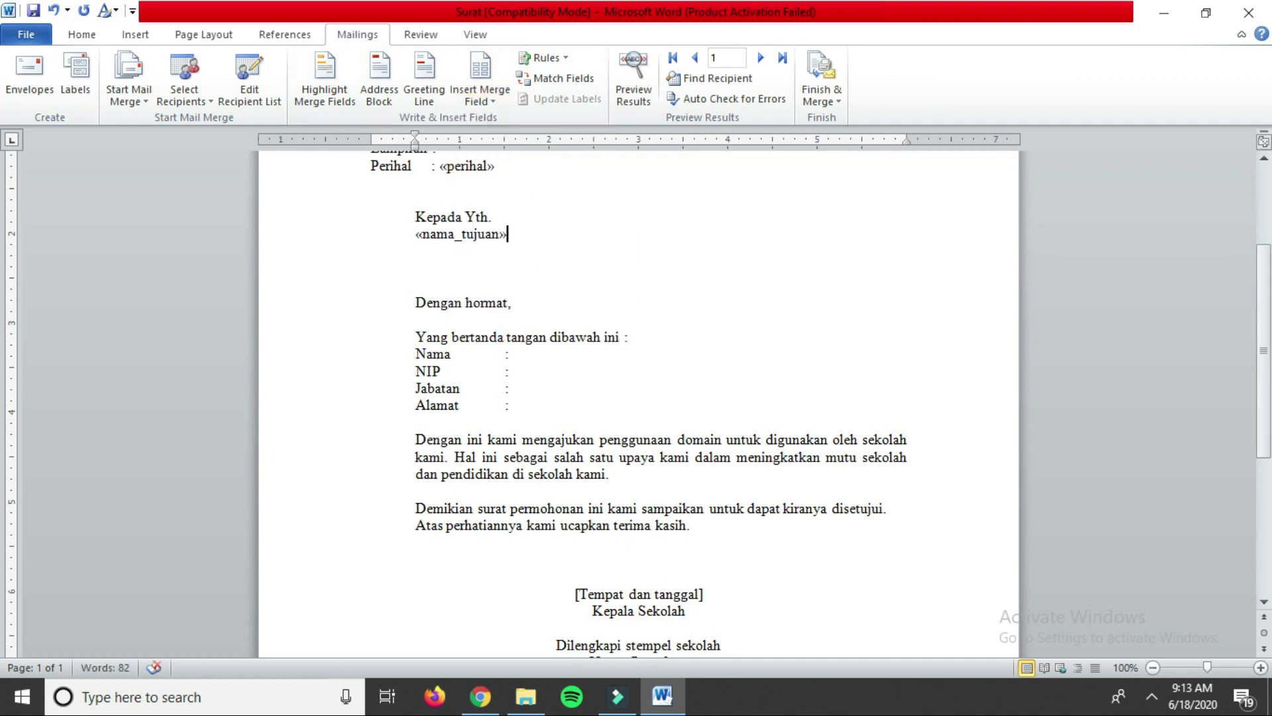
key(Return)
click(480, 102)
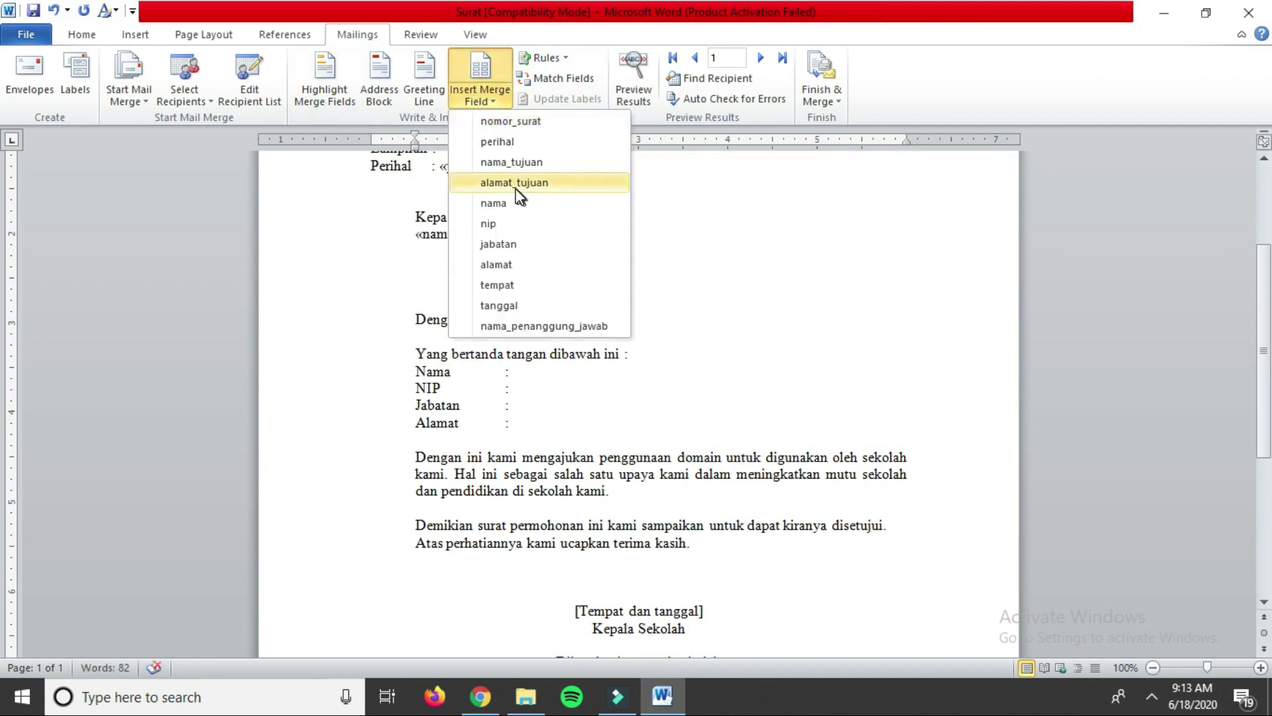
click(517, 192)
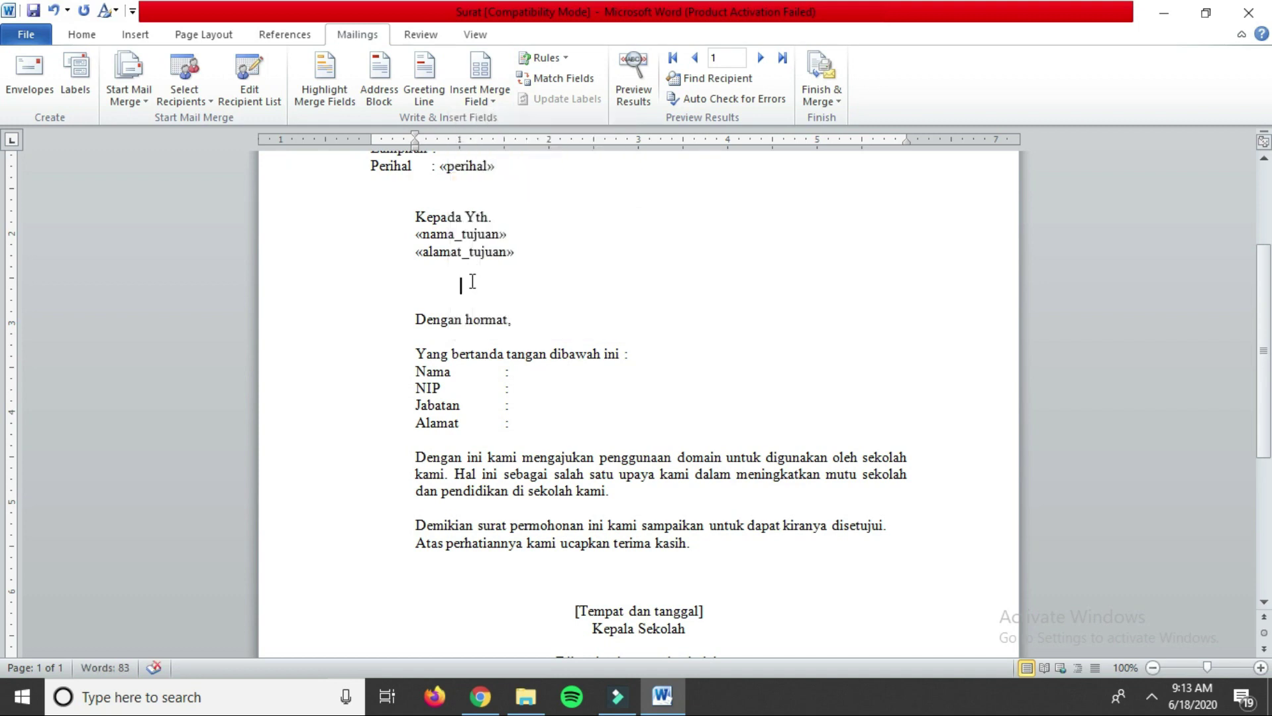
key(Delete)
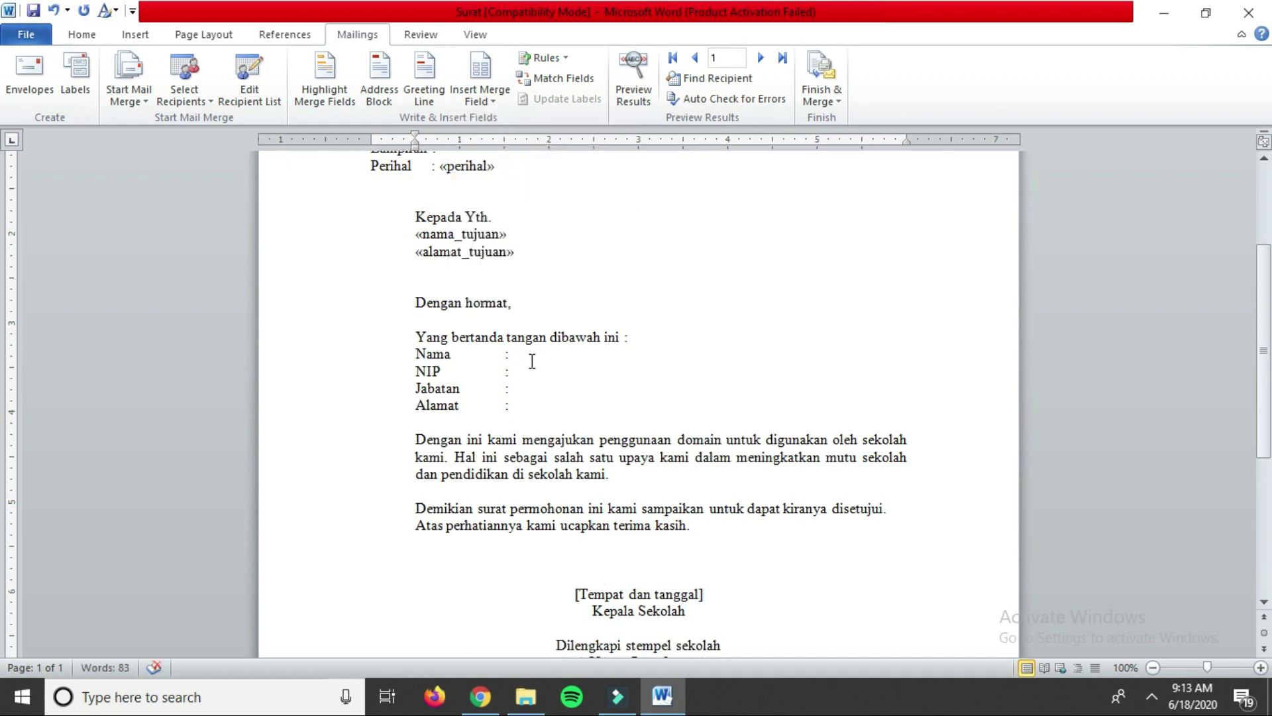
Insert «nama», «nip», «jabatan» and «alamat» after the signer's Nama, NIP, Jabatan and Alamat labels
click(532, 361)
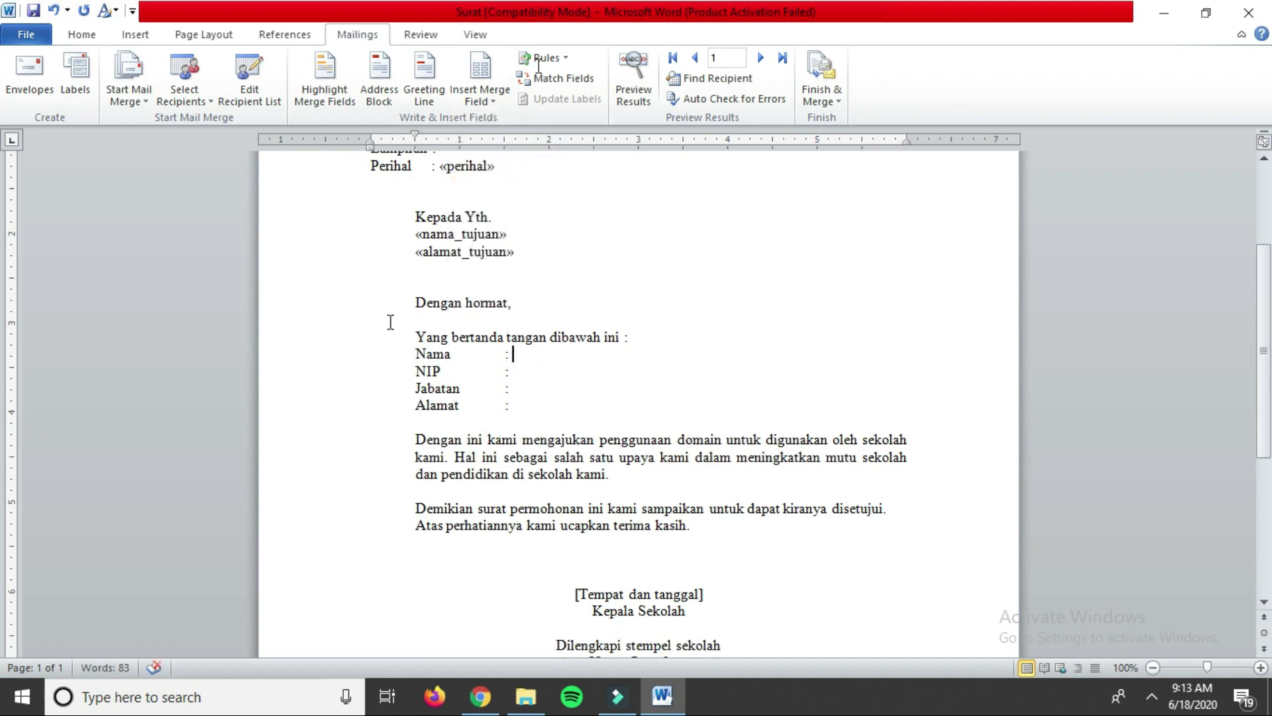
click(483, 103)
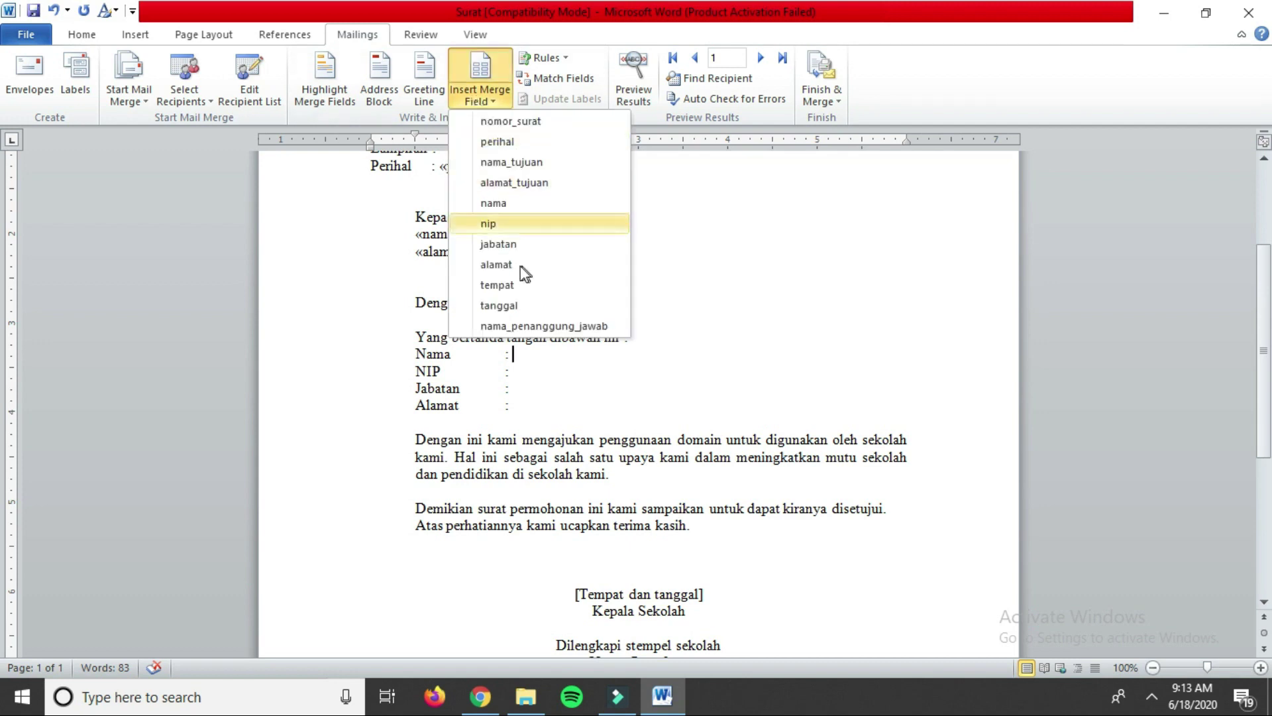
click(504, 204)
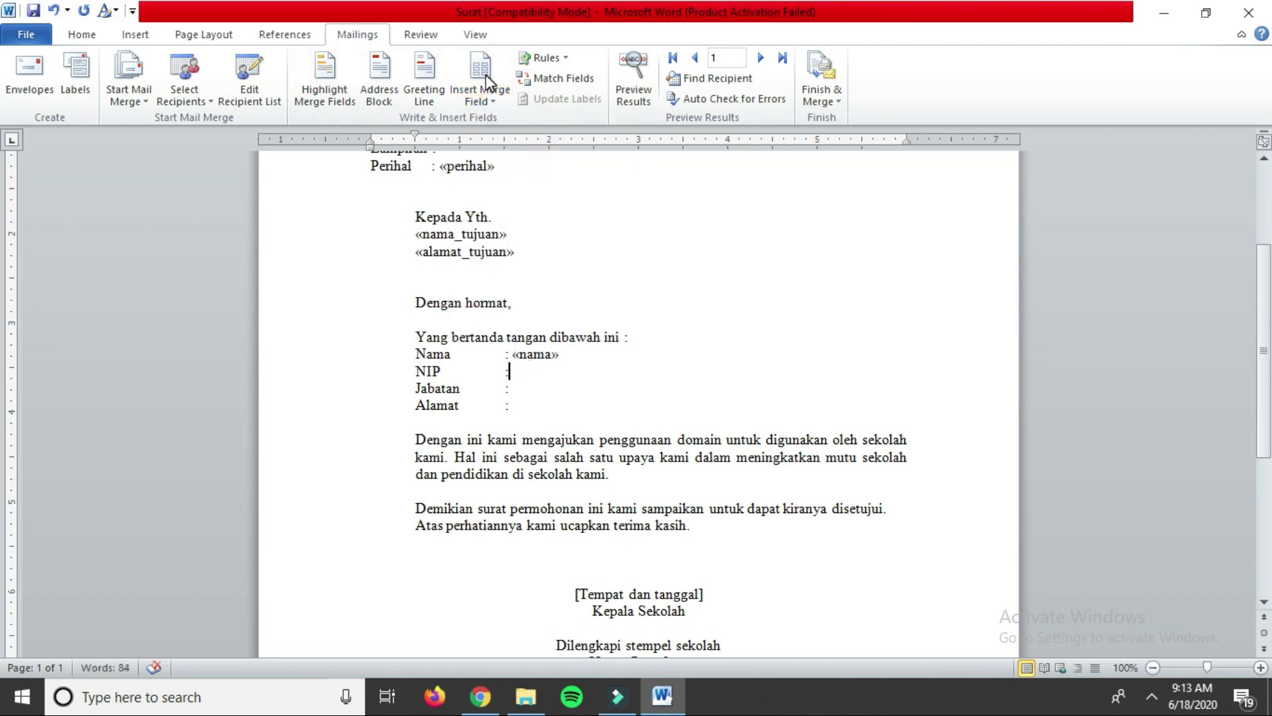
click(483, 99)
click(498, 224)
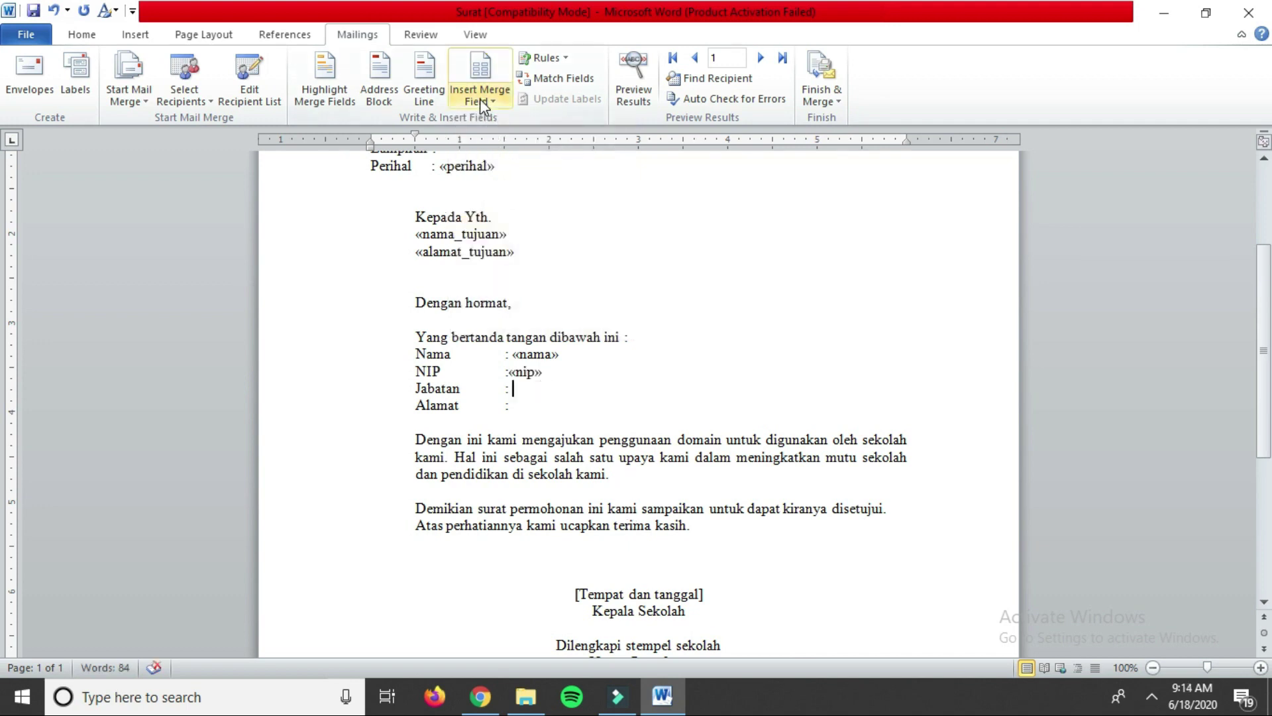
click(479, 98)
click(504, 245)
click(547, 404)
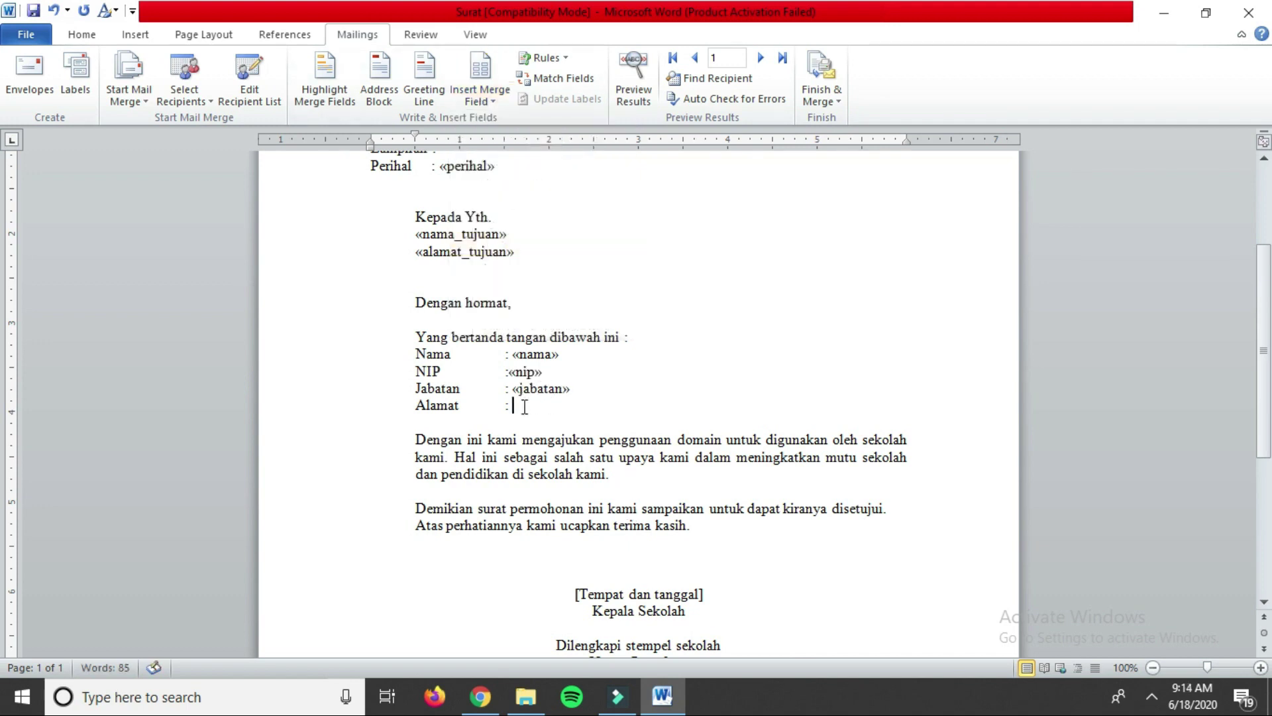
click(480, 93)
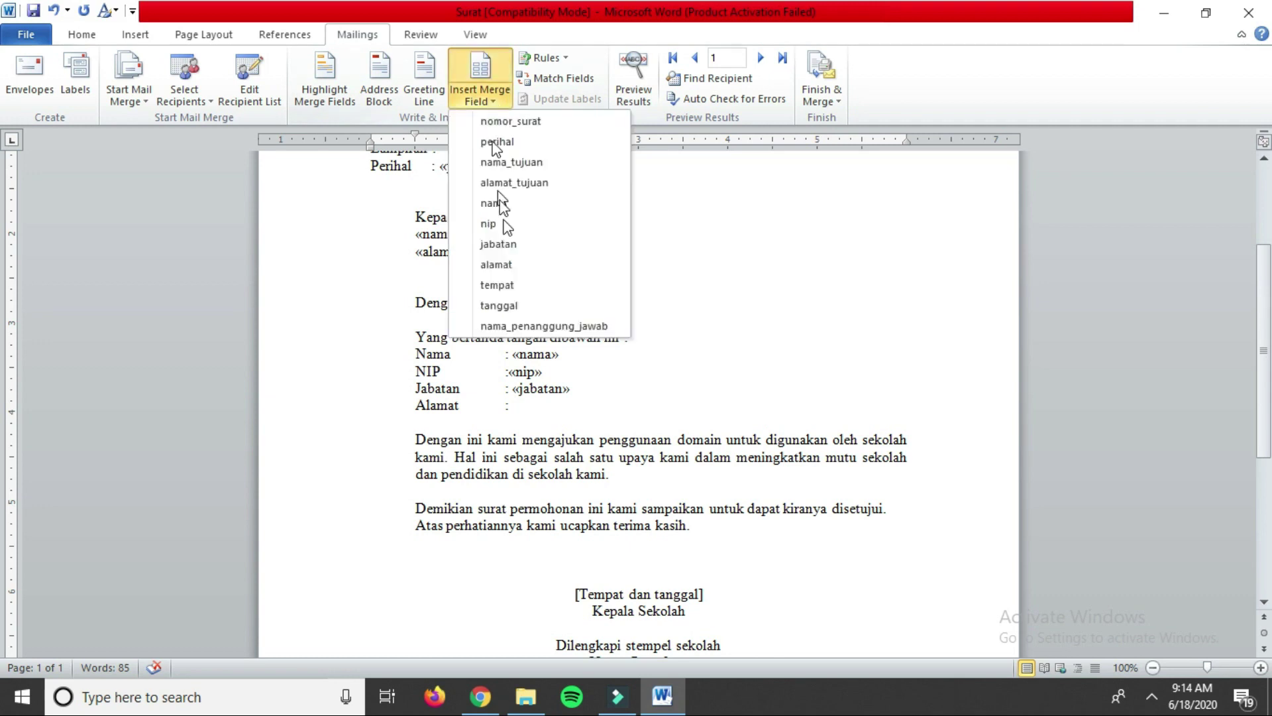
click(515, 265)
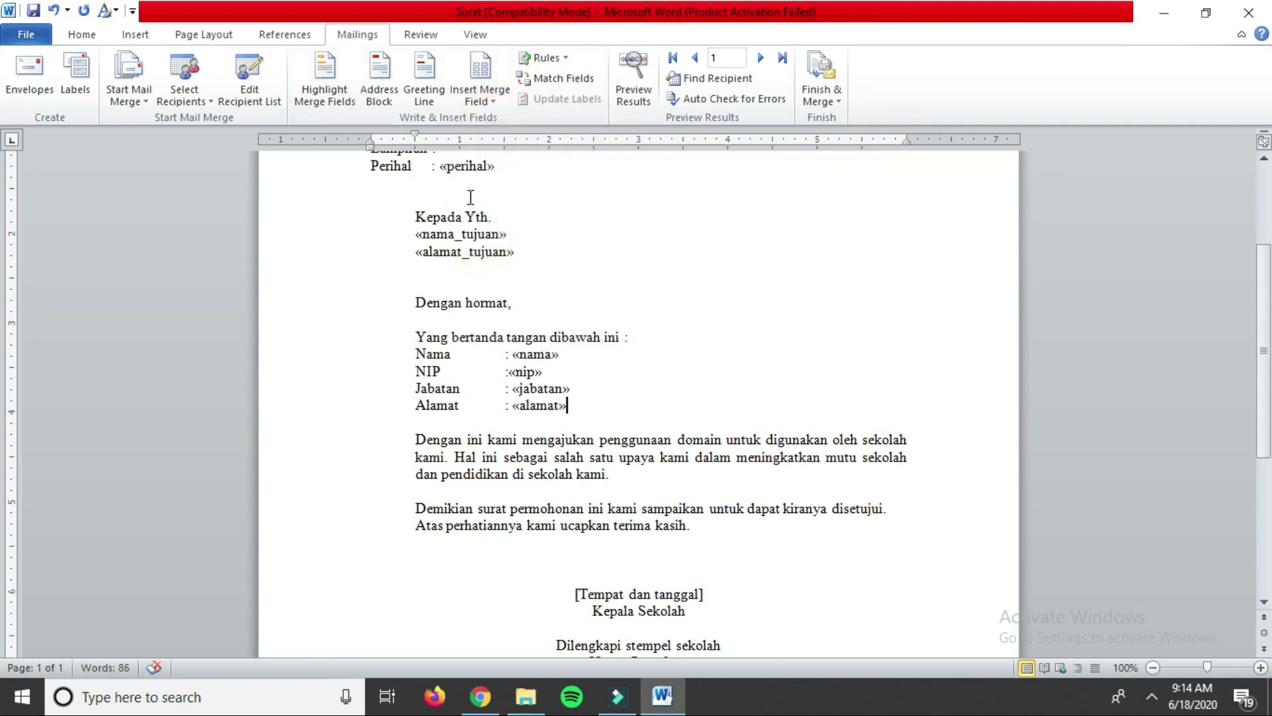
scroll(3, 325, up, 4)
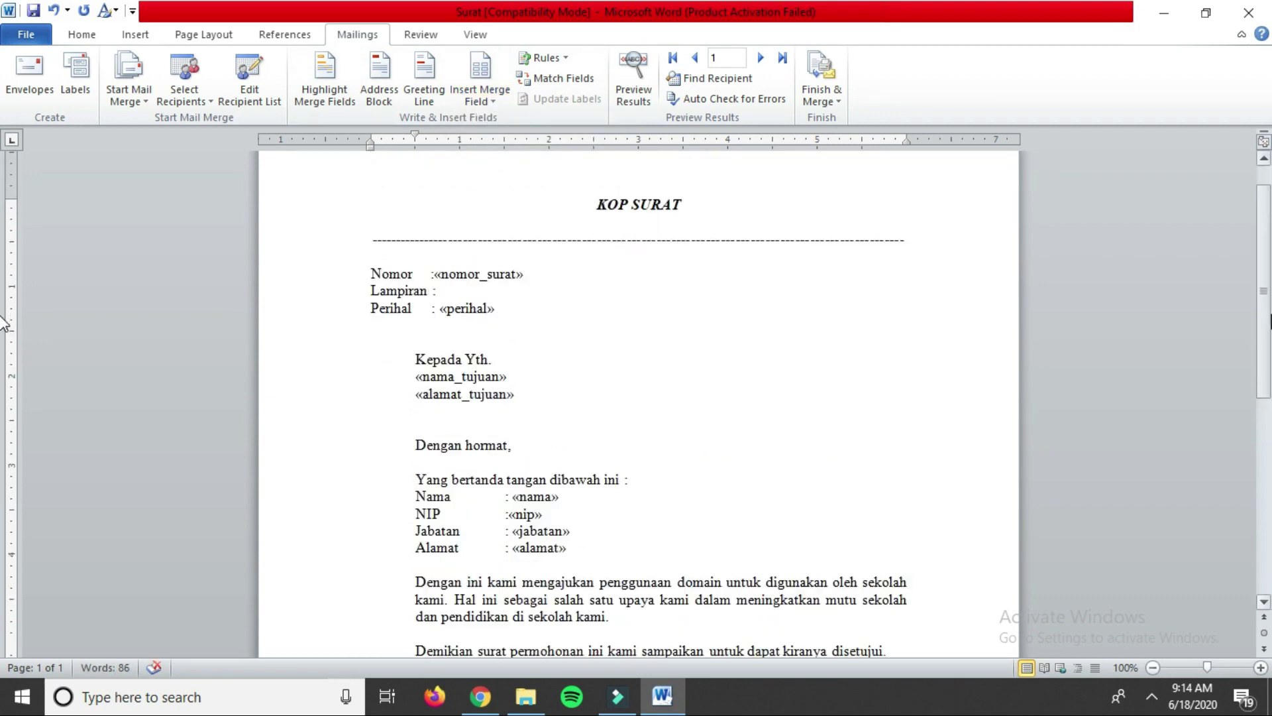
drag(1267, 322, 1266, 454)
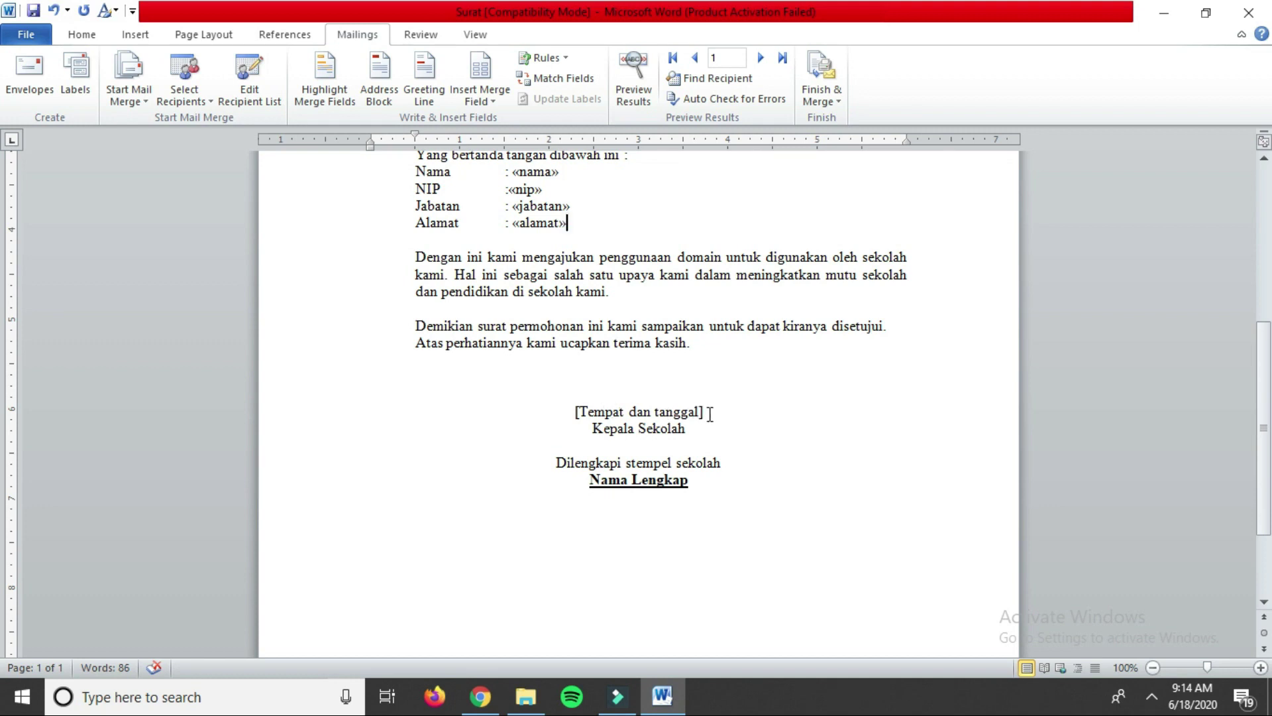
Replace the [Tempat dan tanggal] placeholder with «tempat», «tanggal» separated by a comma
key(BackSpace)
key(BackSpace)
key(BackSpace)
key(BackSpace)
key(BackSpace)
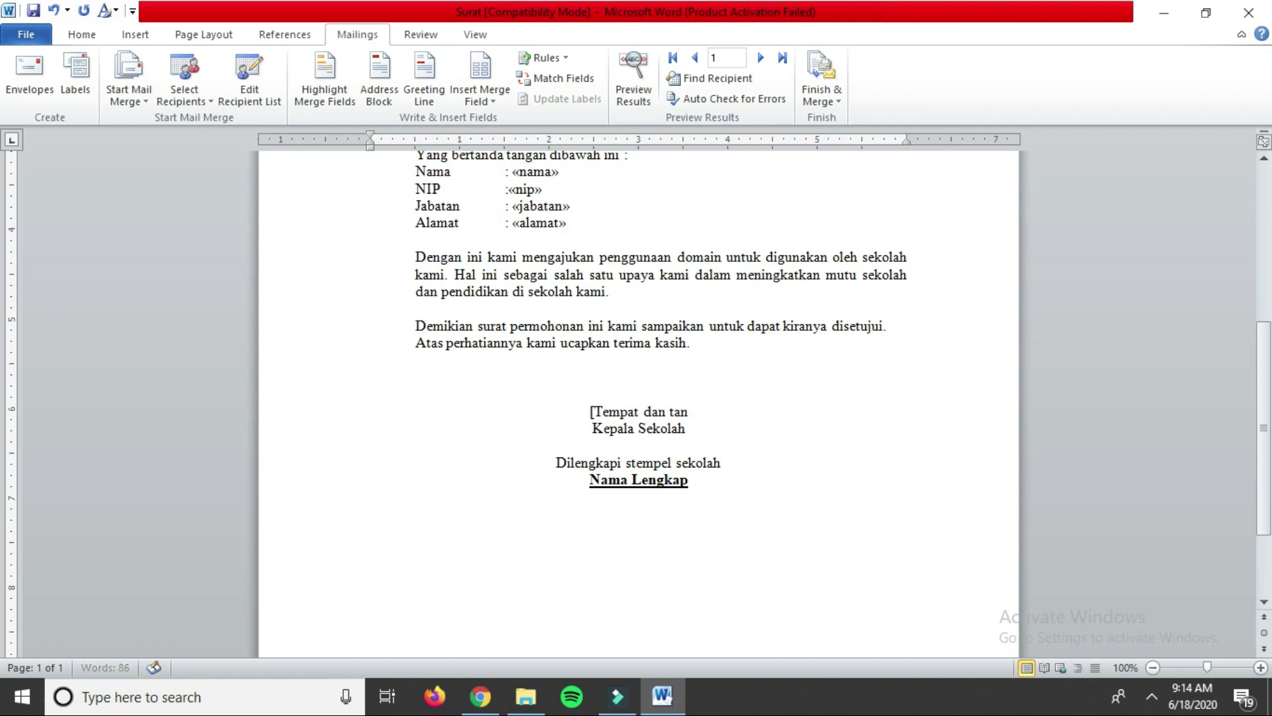
key(BackSpace)
key(BackSpace)
key(BackSpace)
key(BackSpace)
key(BackSpace)
key(BackSpace)
key(BackSpace)
key(BackSpace)
key(BackSpace)
key(BackSpace)
key(BackSpace)
key(BackSpace)
key(BackSpace)
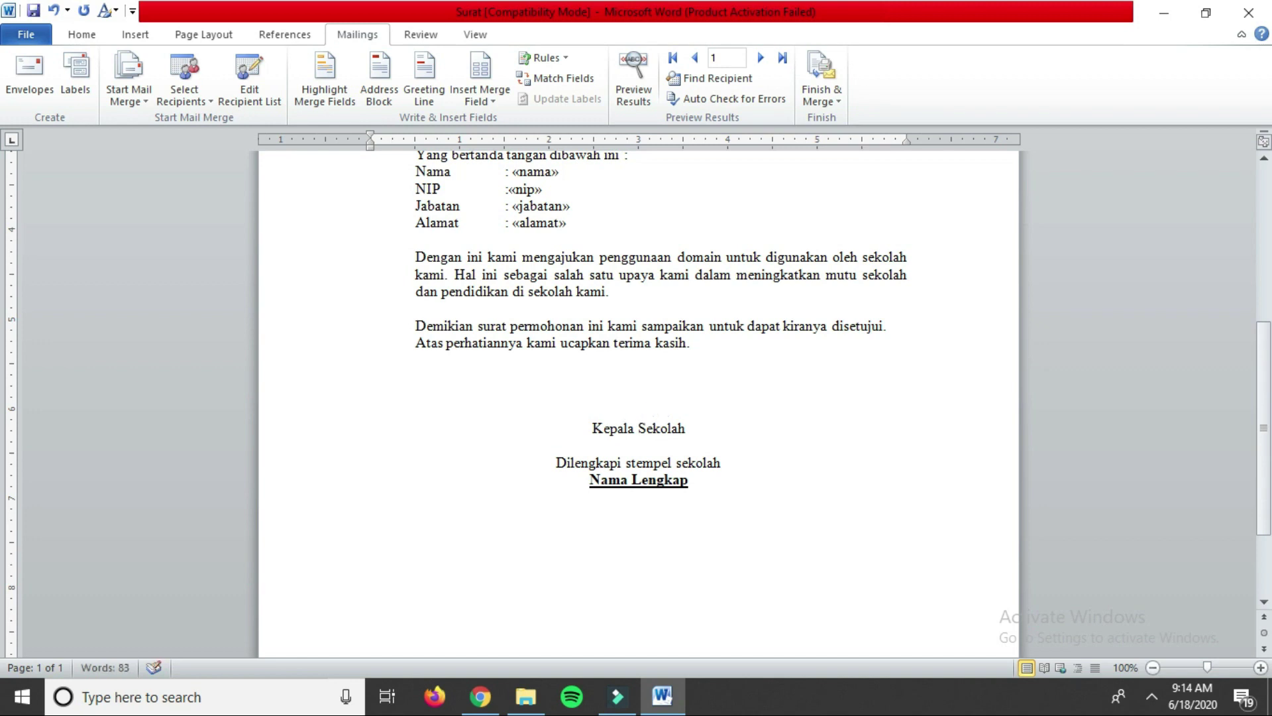
click(493, 101)
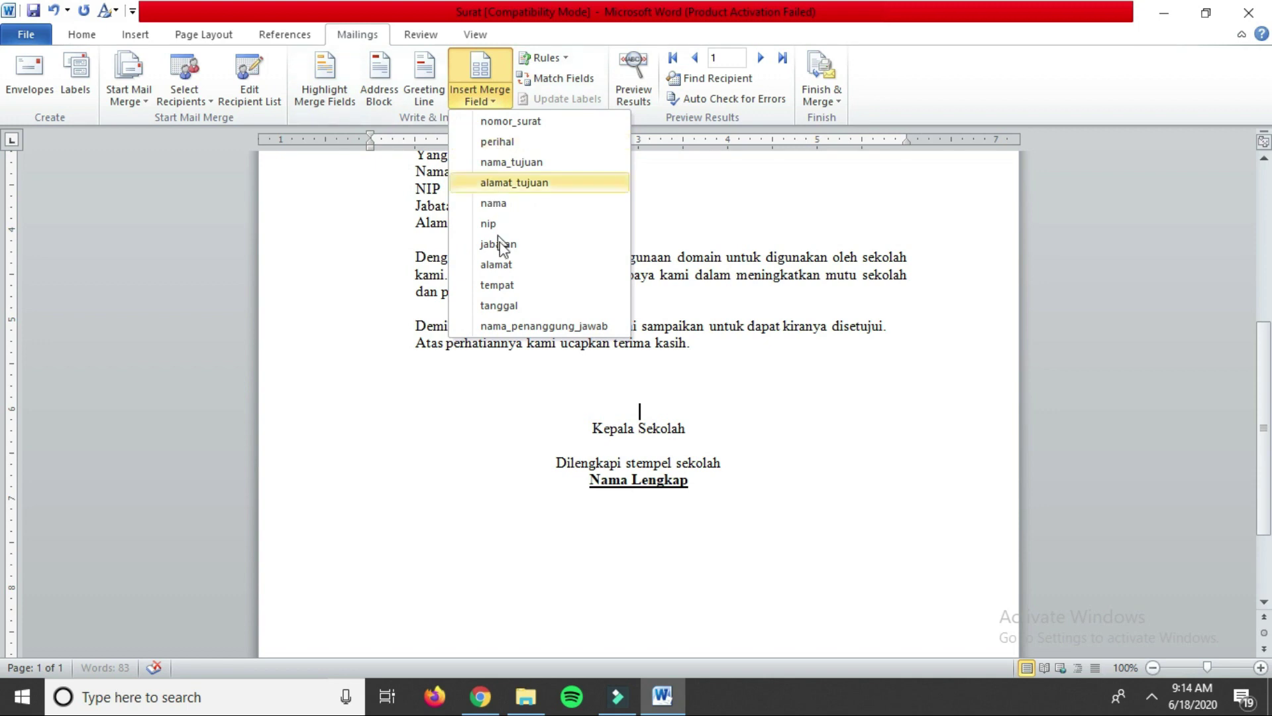
click(501, 286)
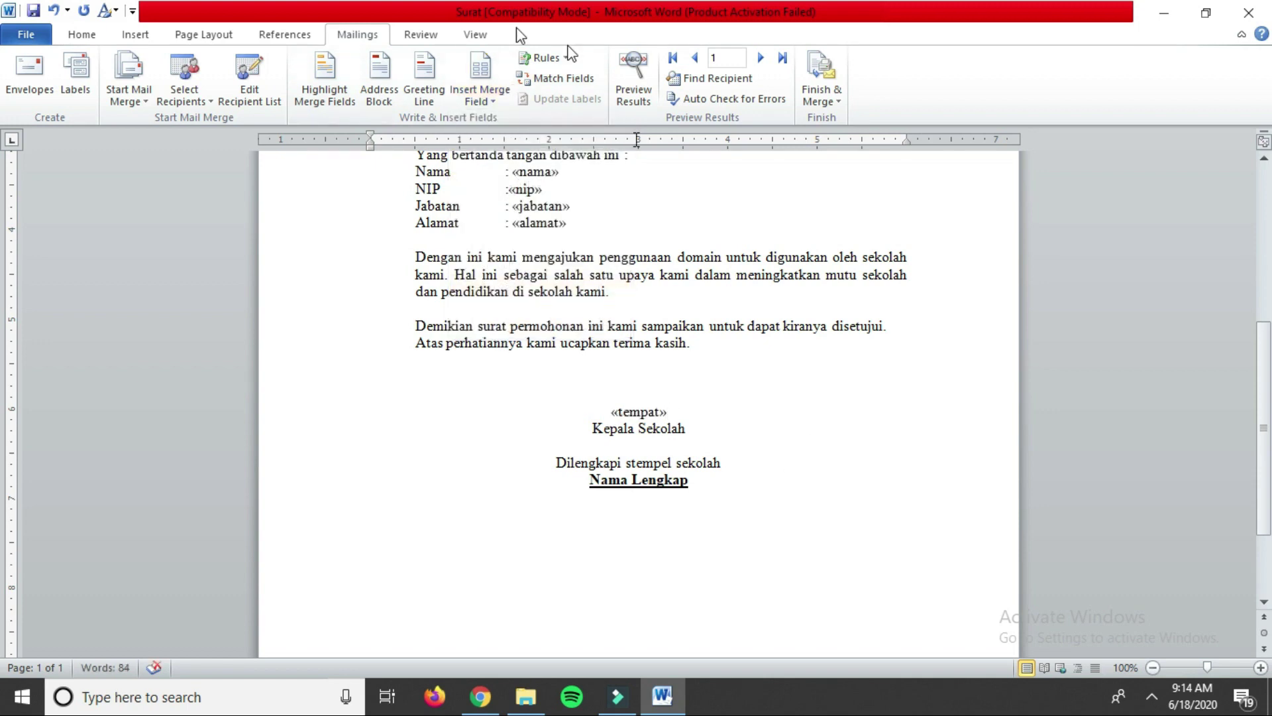
click(496, 102)
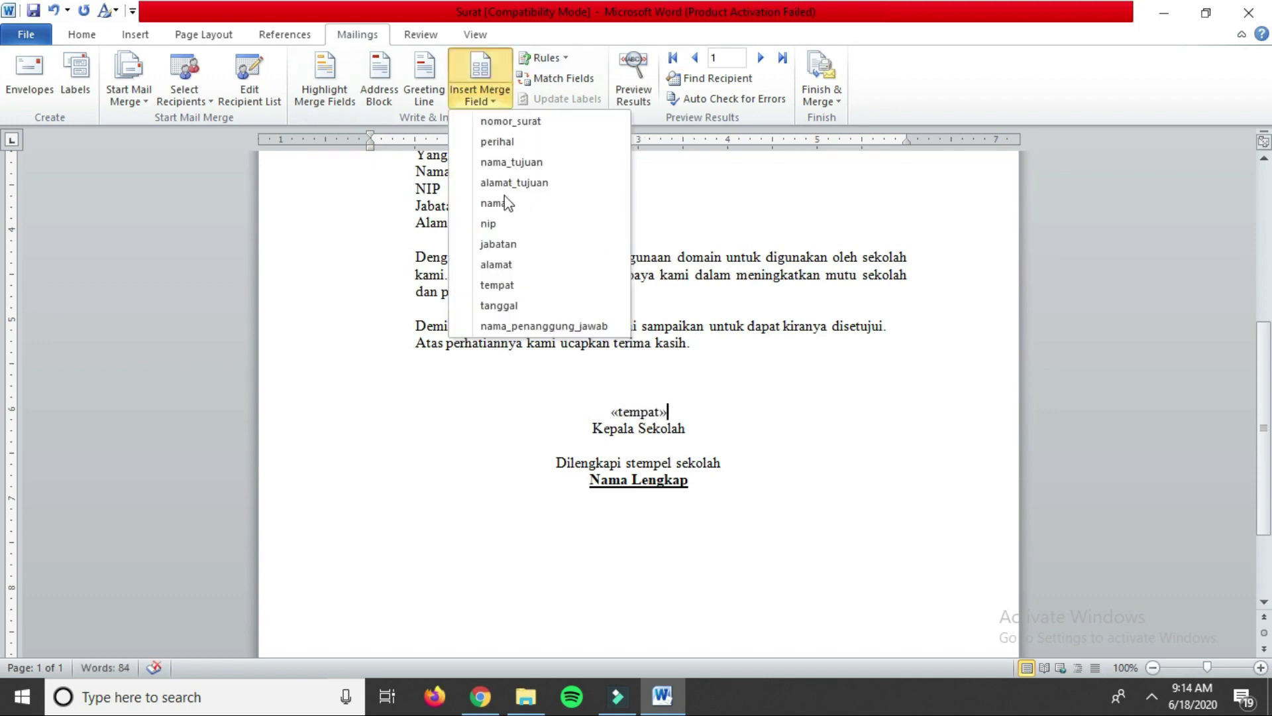
click(503, 304)
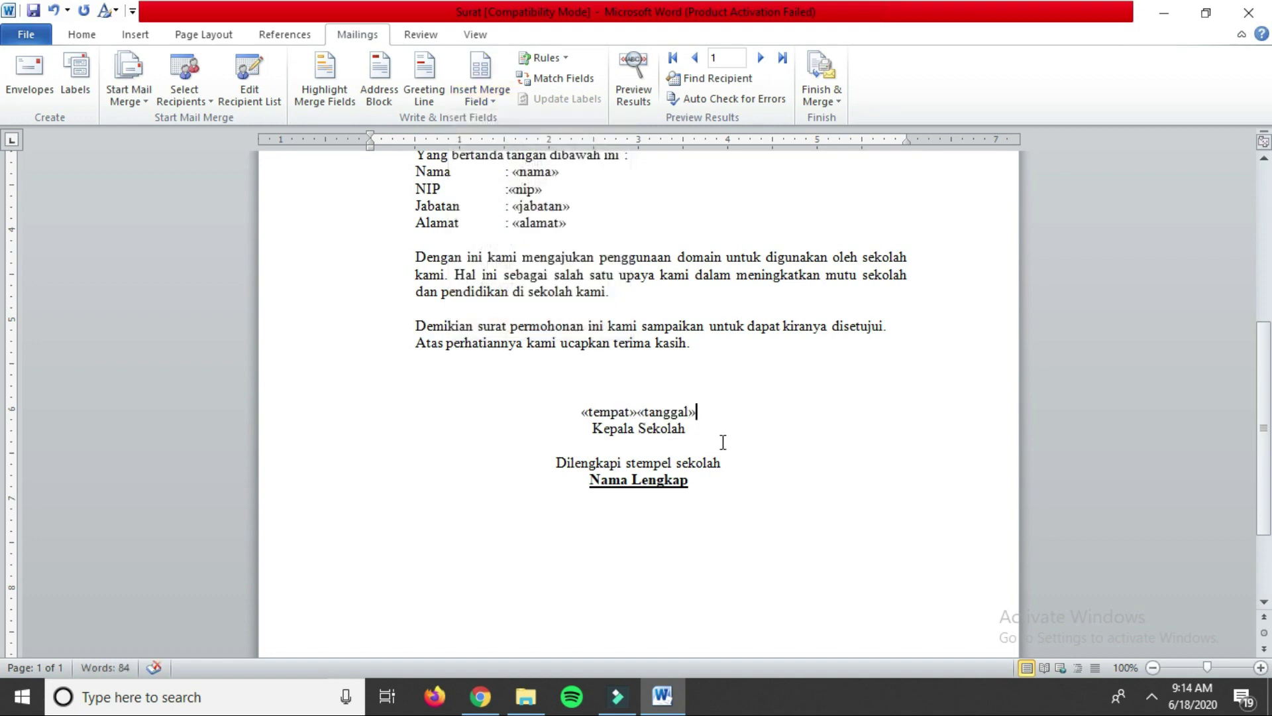
click(638, 414)
text(,)
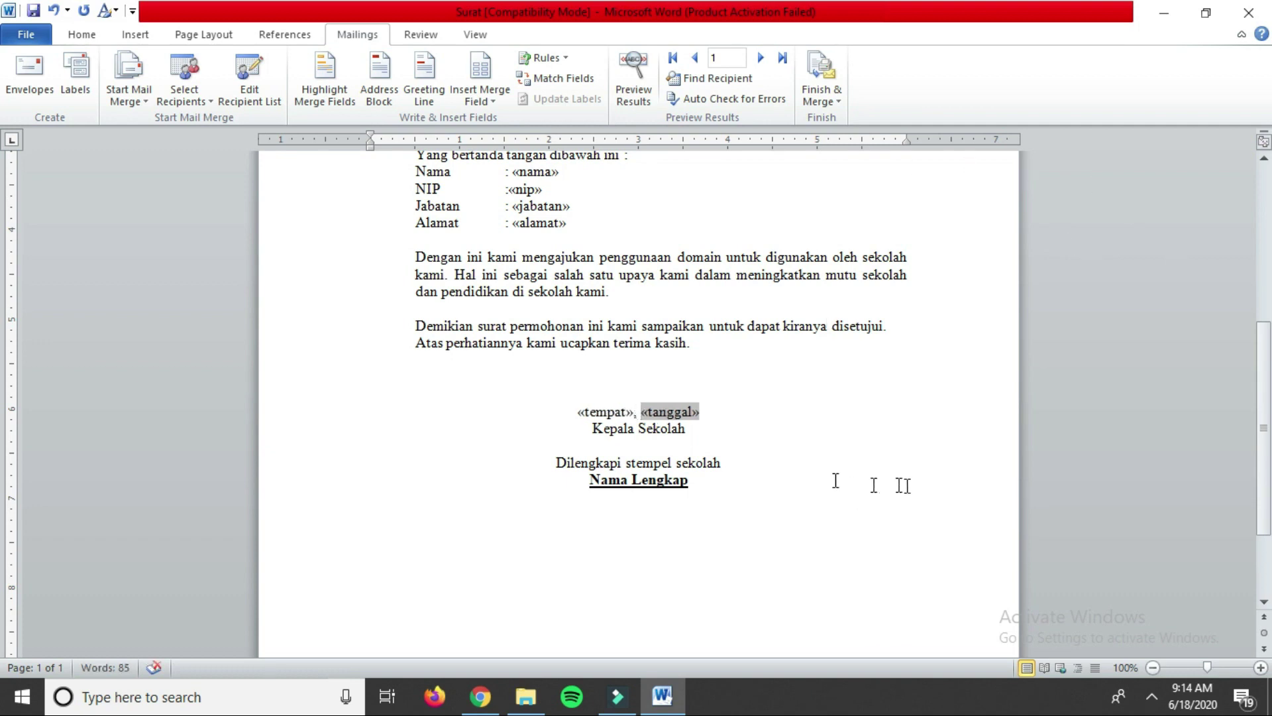
Replace the Nama Lengkap placeholder with the «nama_penanggung_jawab» field
click(690, 479)
drag(689, 479, 597, 483)
key(BackSpace)
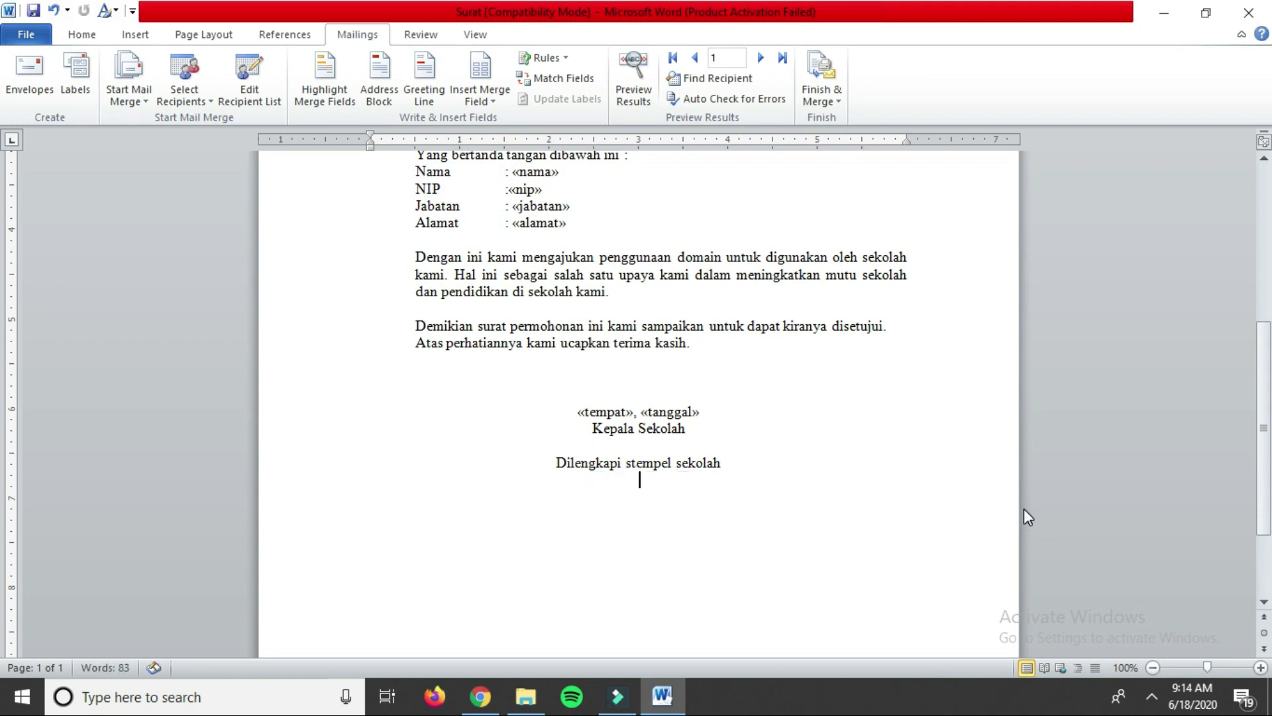
click(487, 97)
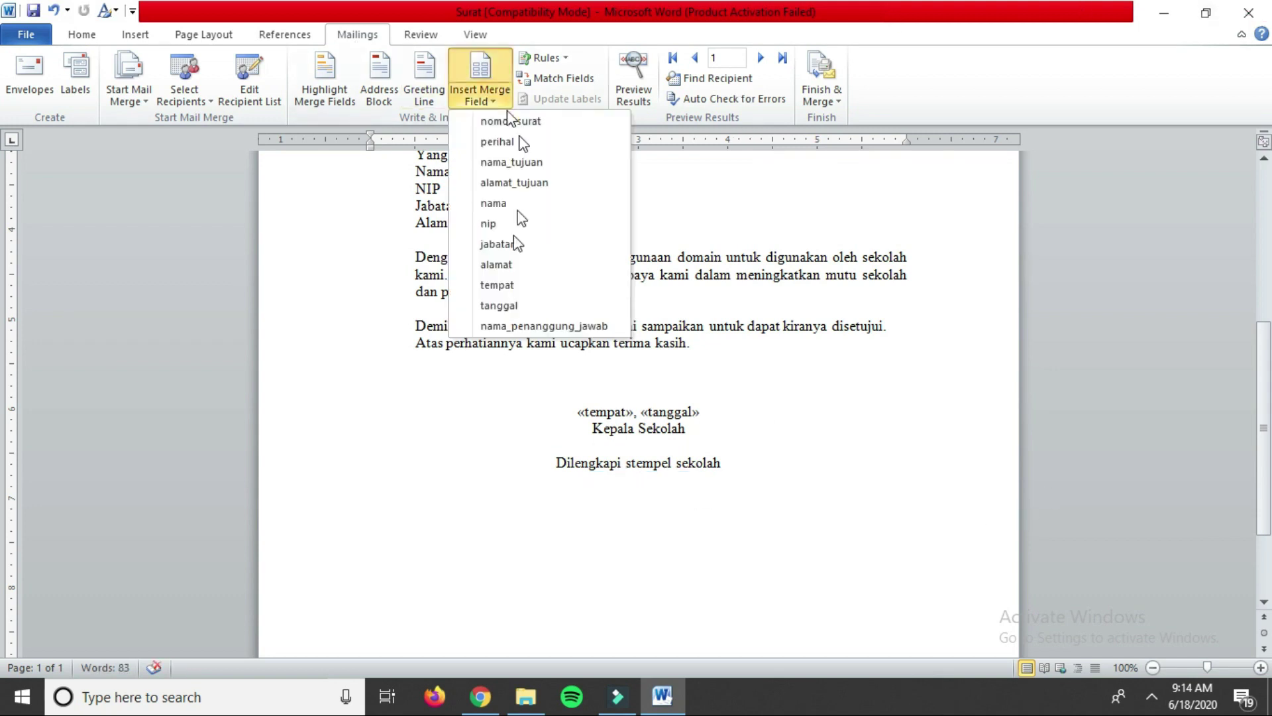
click(505, 326)
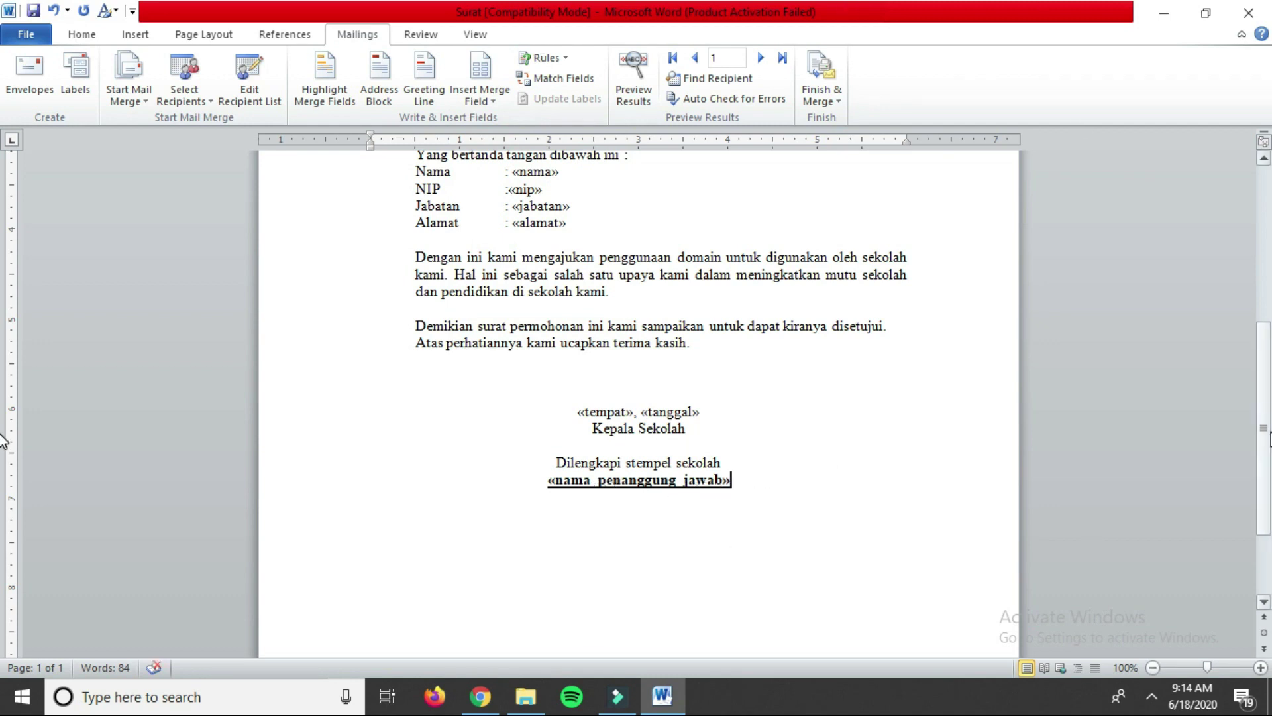
scroll(3, 406, up, 1)
scroll(3, 406, up, 6)
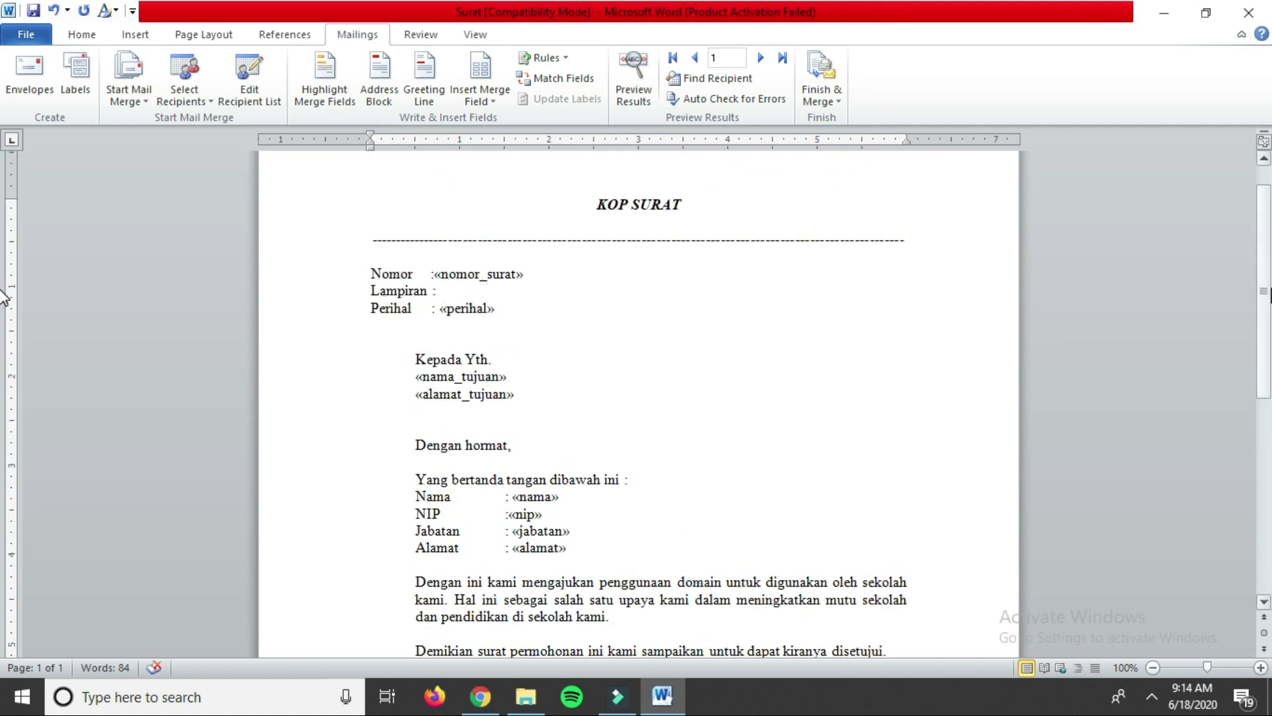
Adjust spacing after the colons before the «nip» and «nomor_surat» fields
mouse_move(1263, 301)
mouse_down()
mouse_move(1243, 421)
mouse_move(1235, 387)
mouse_up()
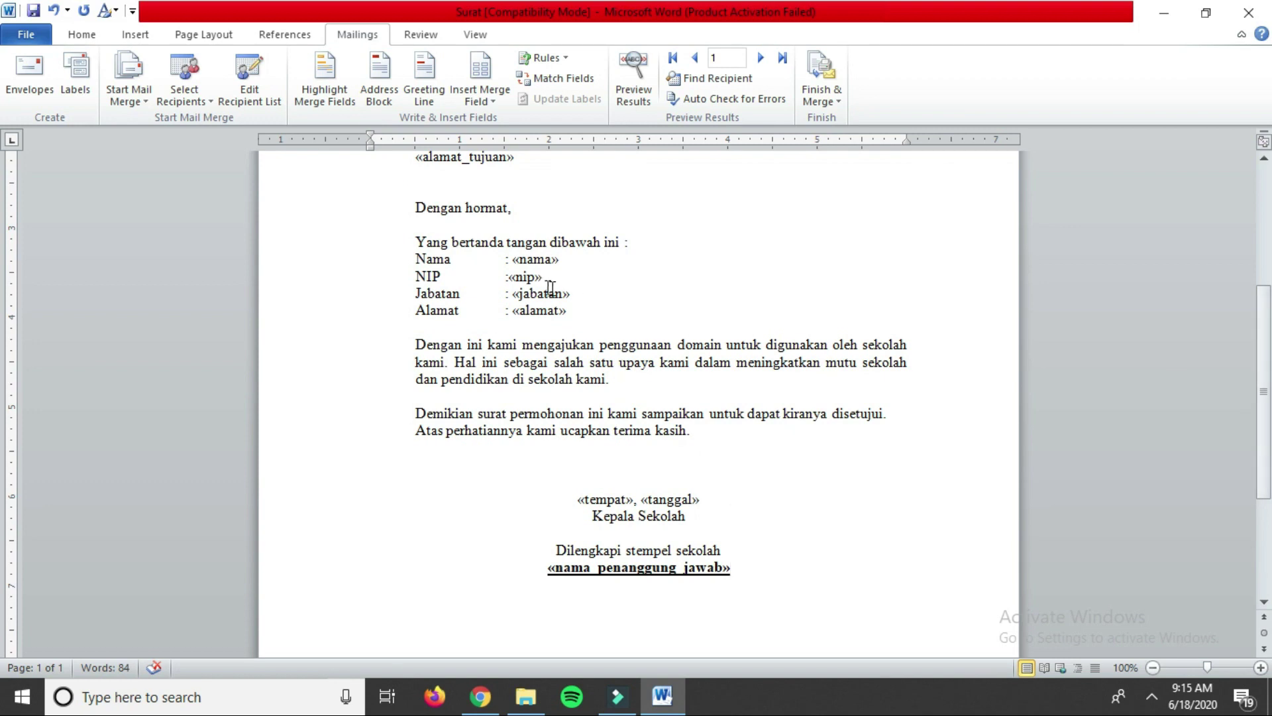
click(512, 275)
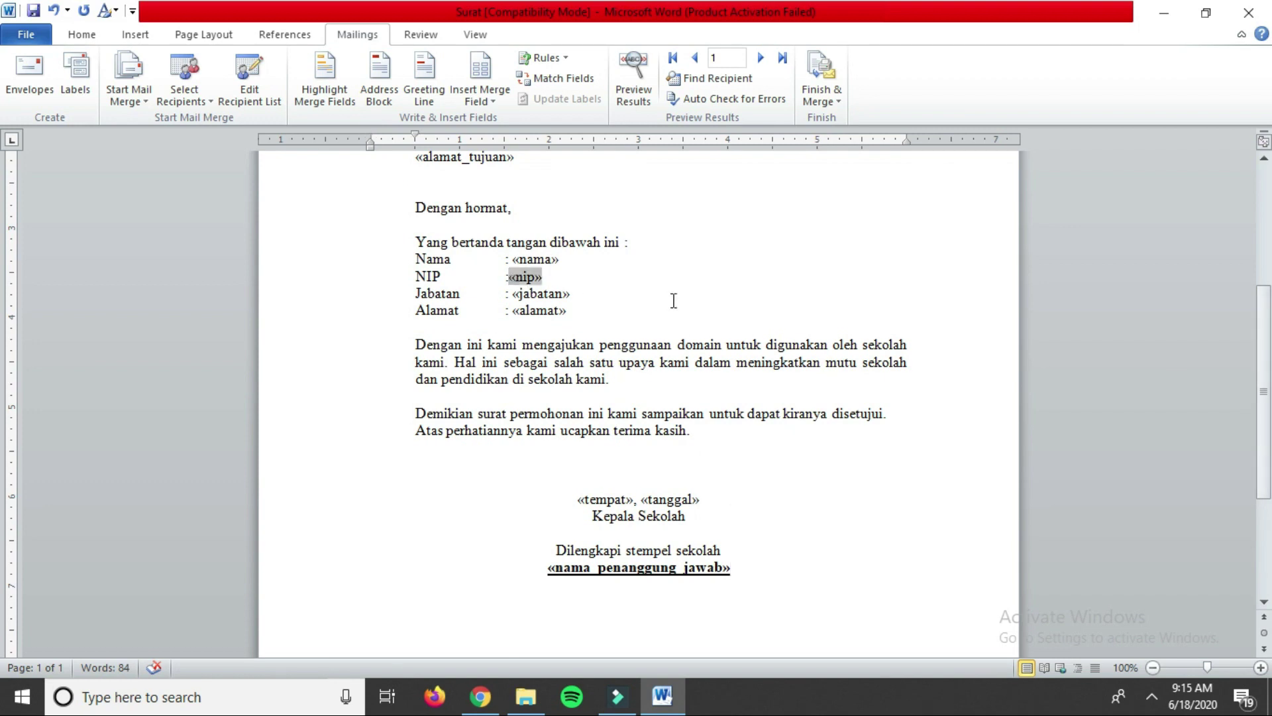
click(663, 293)
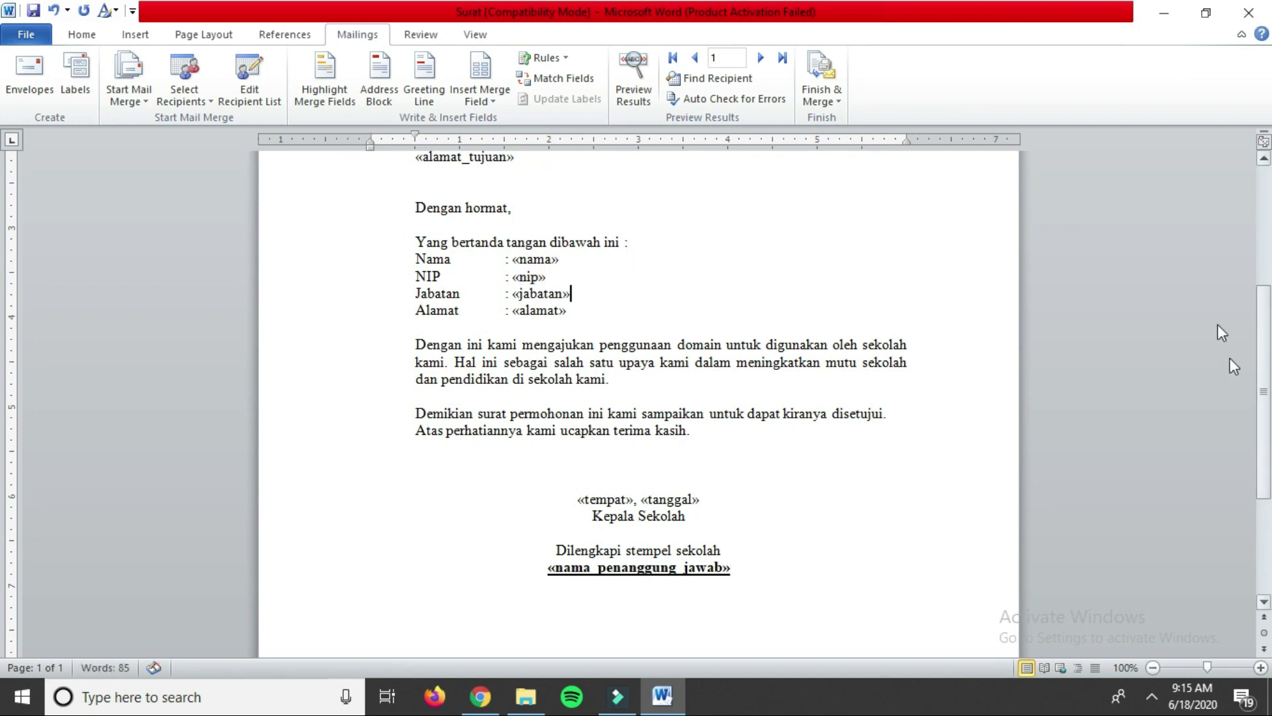
drag(1265, 368, 1266, 279)
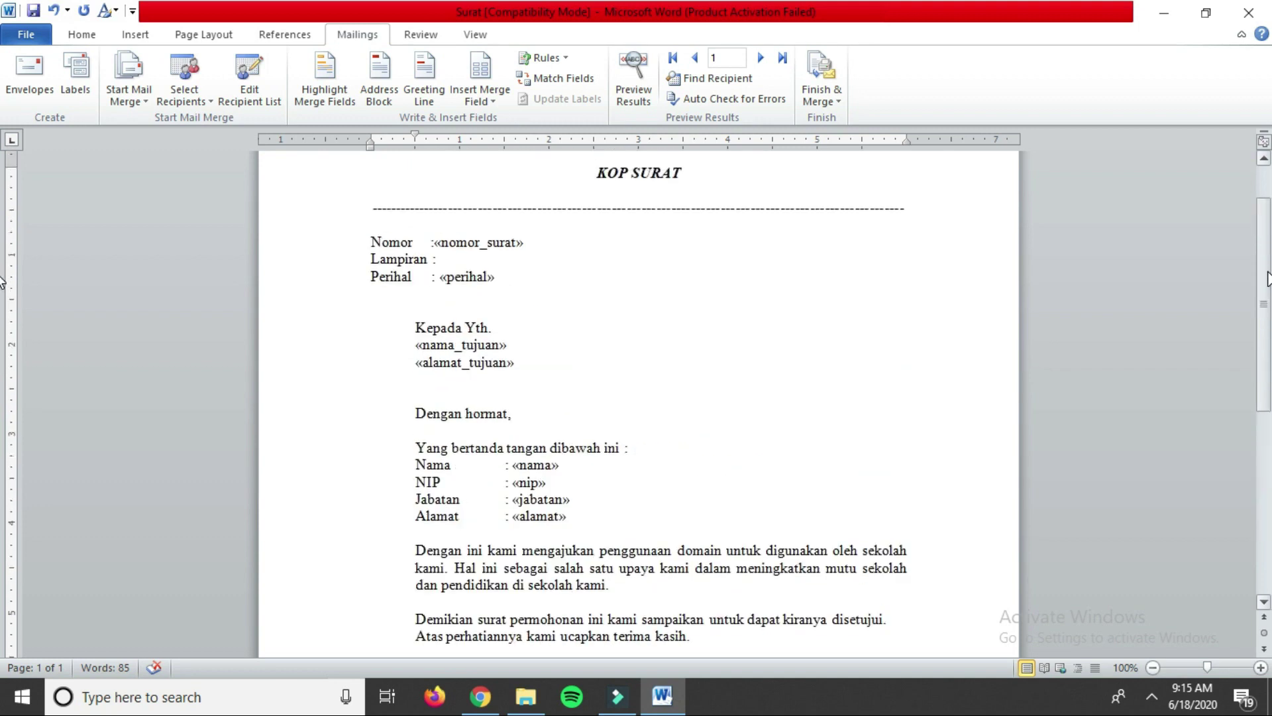
click(437, 243)
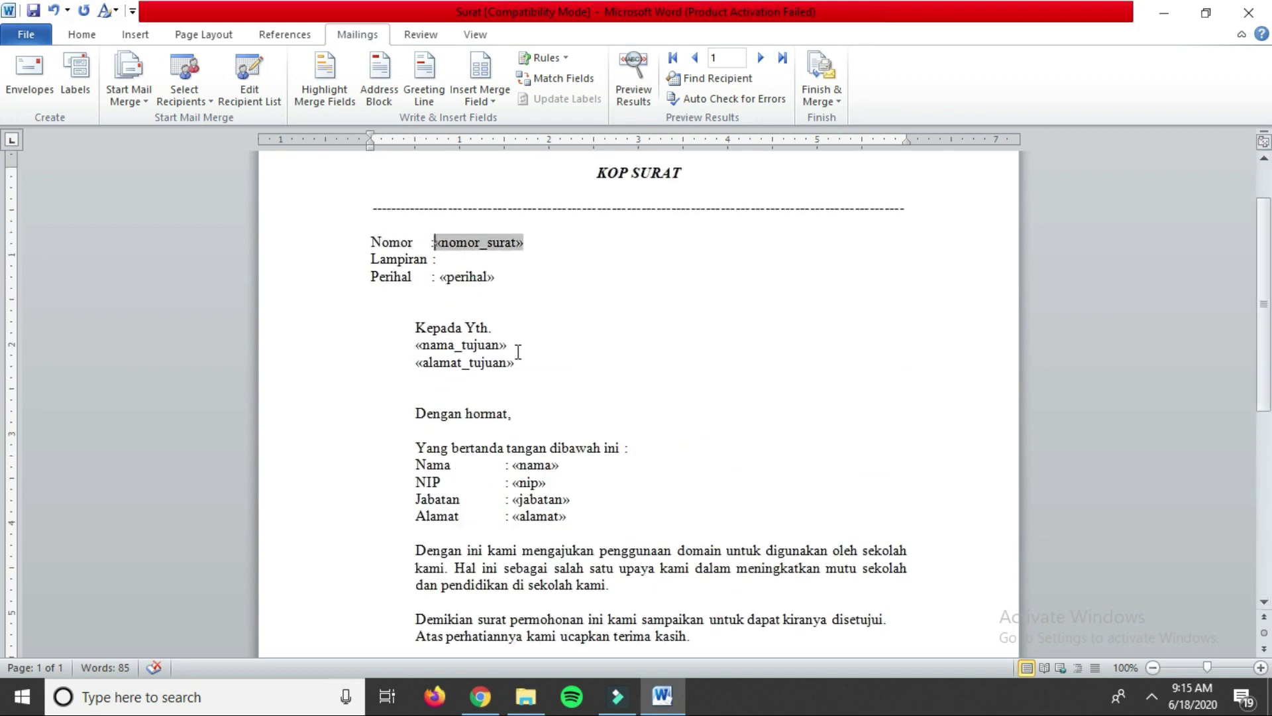
click(744, 361)
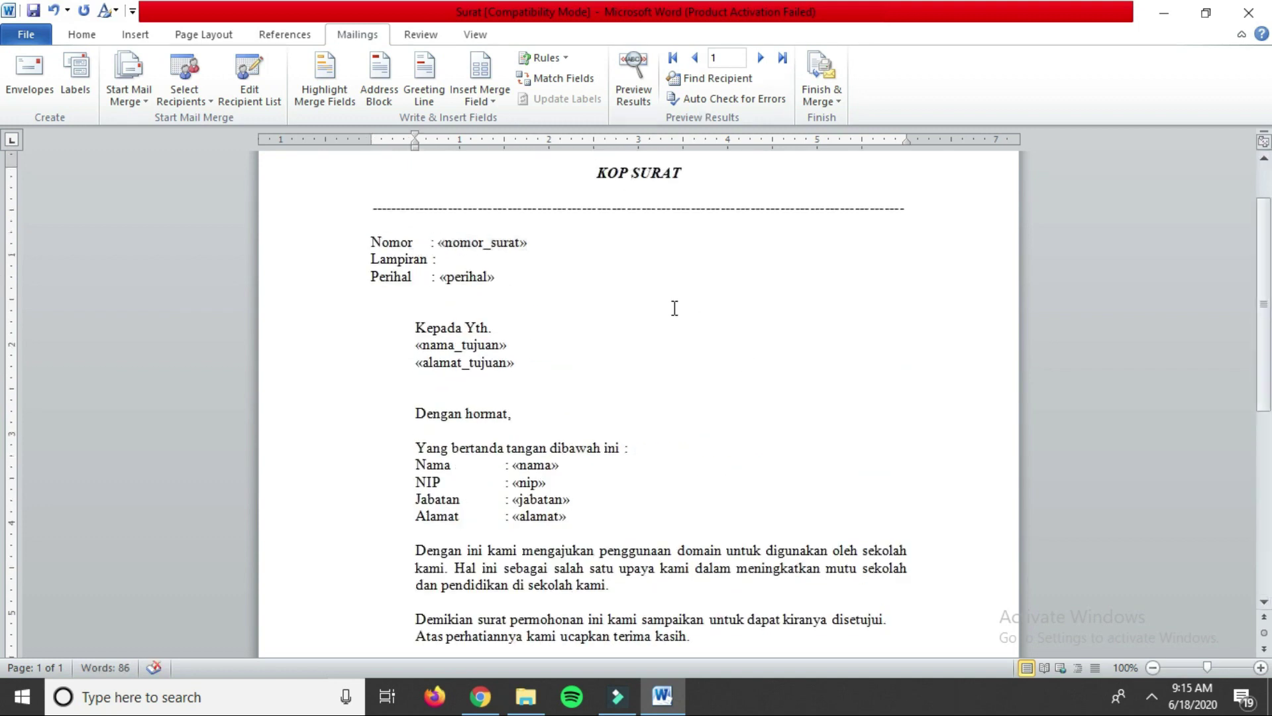
click(534, 252)
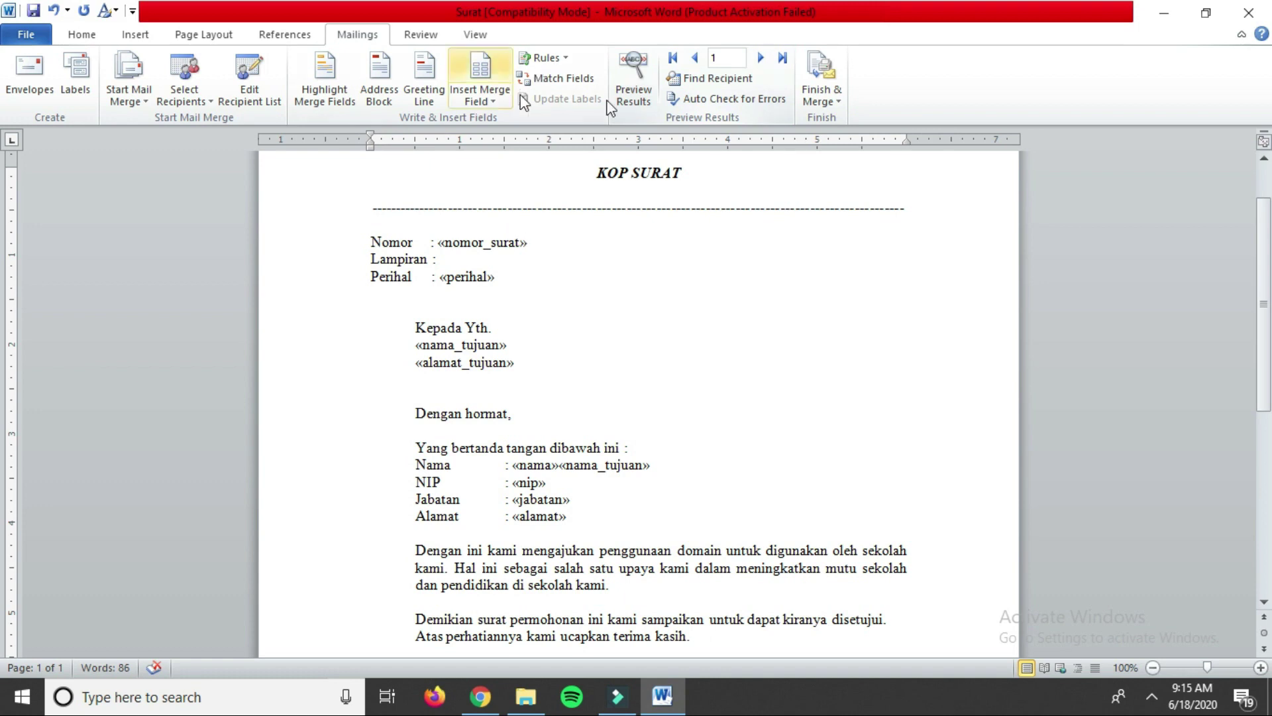
Preview record 1 and check the letter shows 001SP, Izin Domain, PT. Domain Indonesia, Jakarta
click(627, 93)
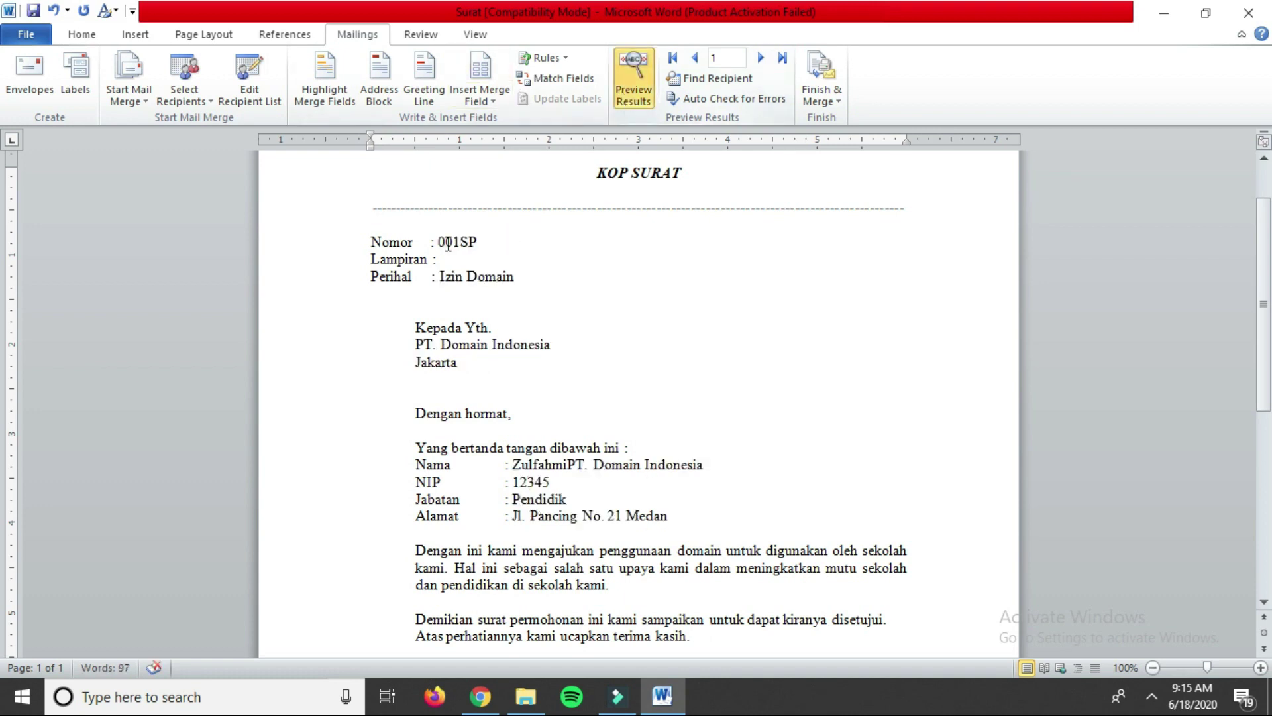
click(639, 95)
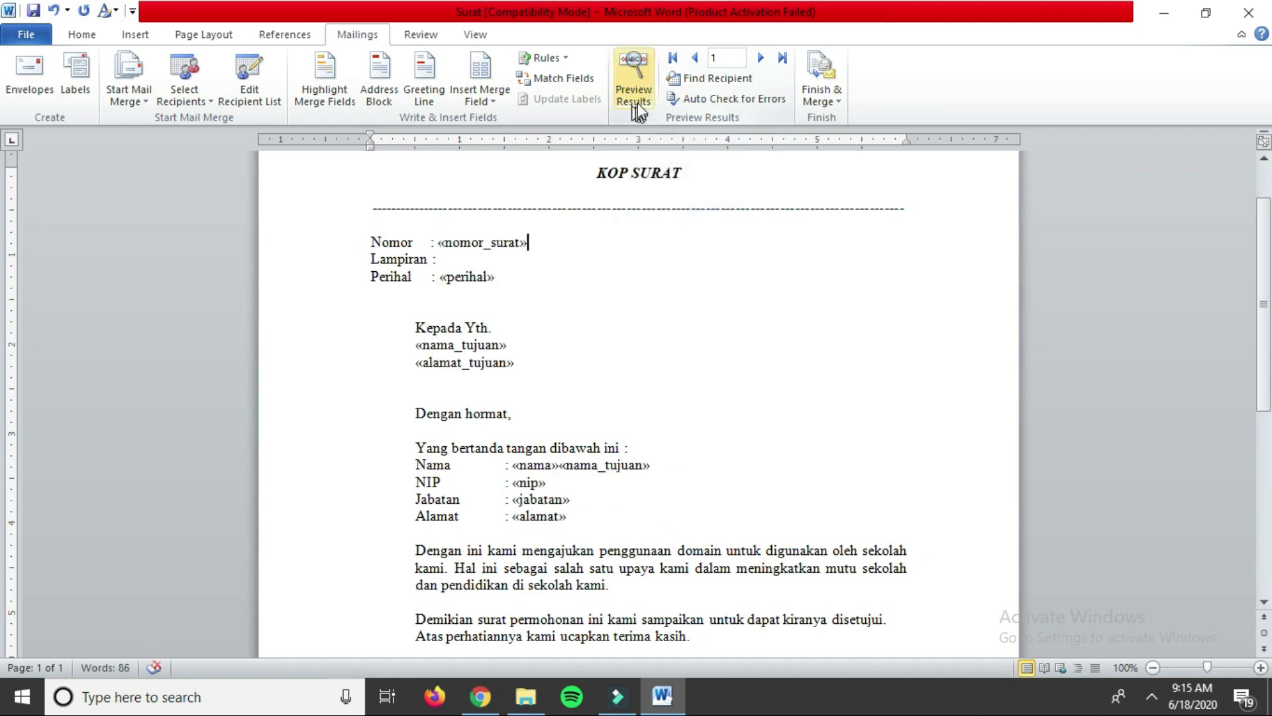
click(638, 100)
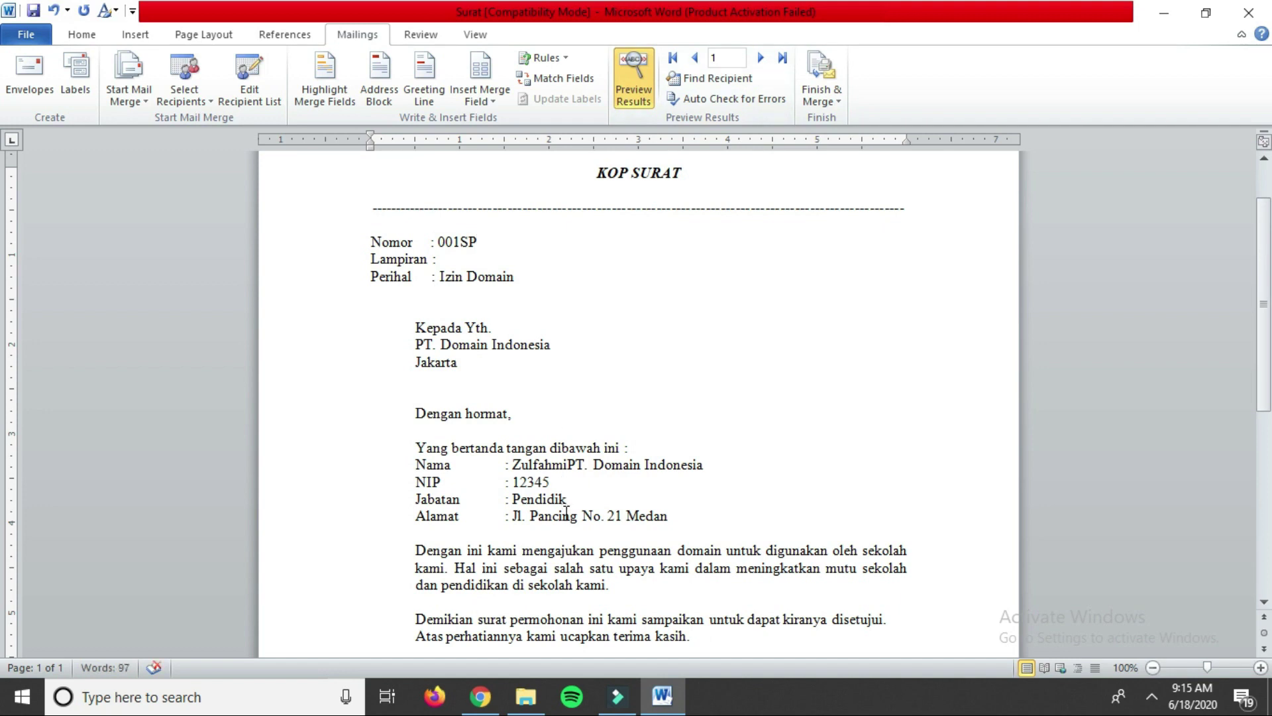
scroll(638, 398, down, 2)
scroll(638, 398, down, 1)
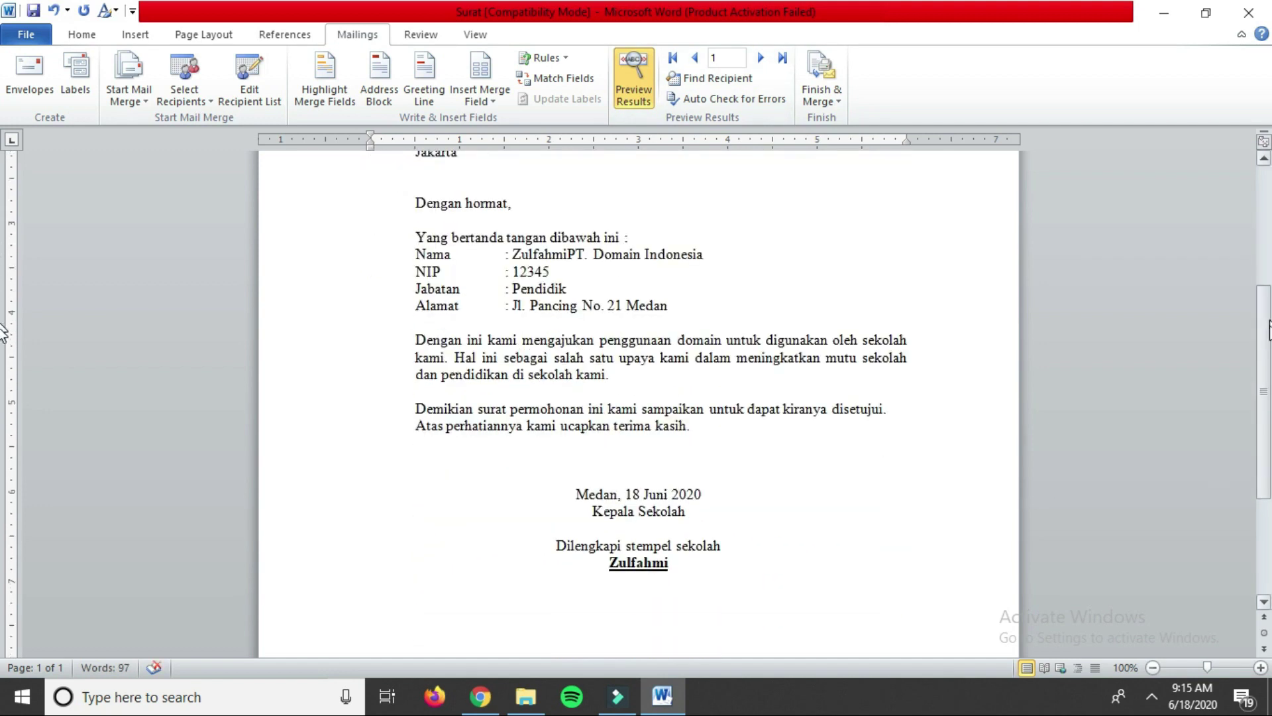
scroll(1231, 351, down, 2)
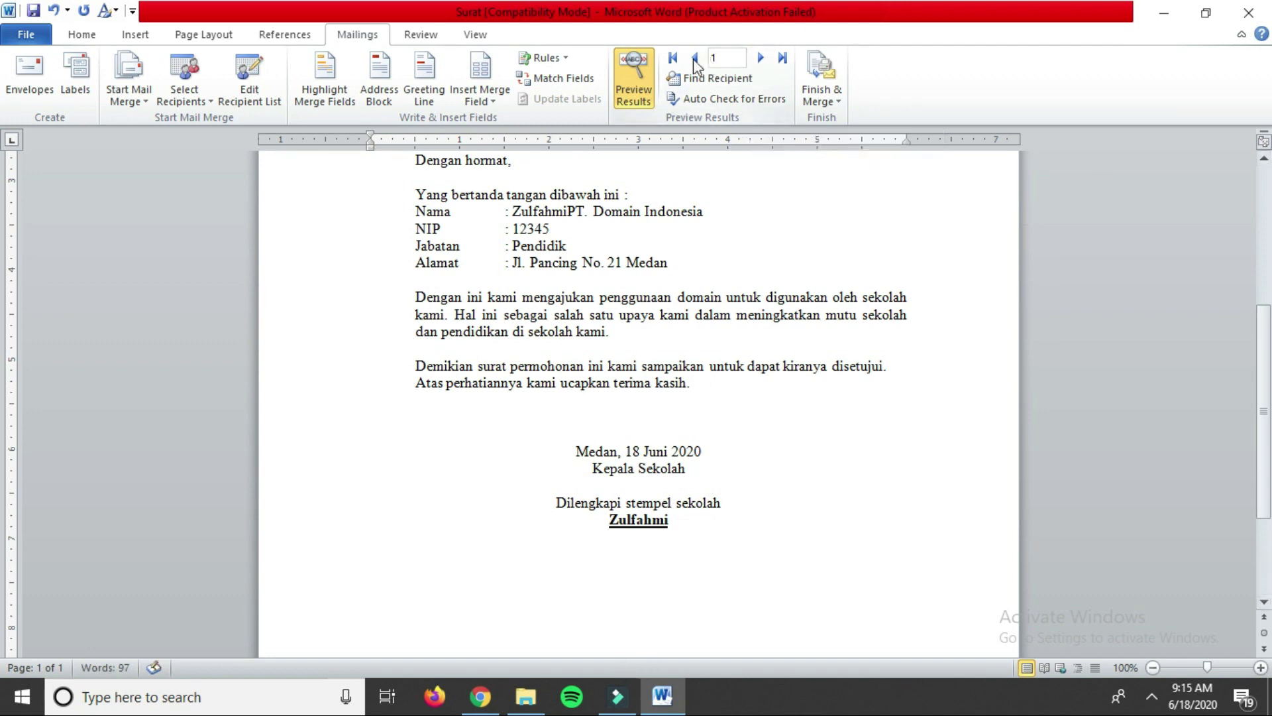
drag(1263, 473, 1264, 361)
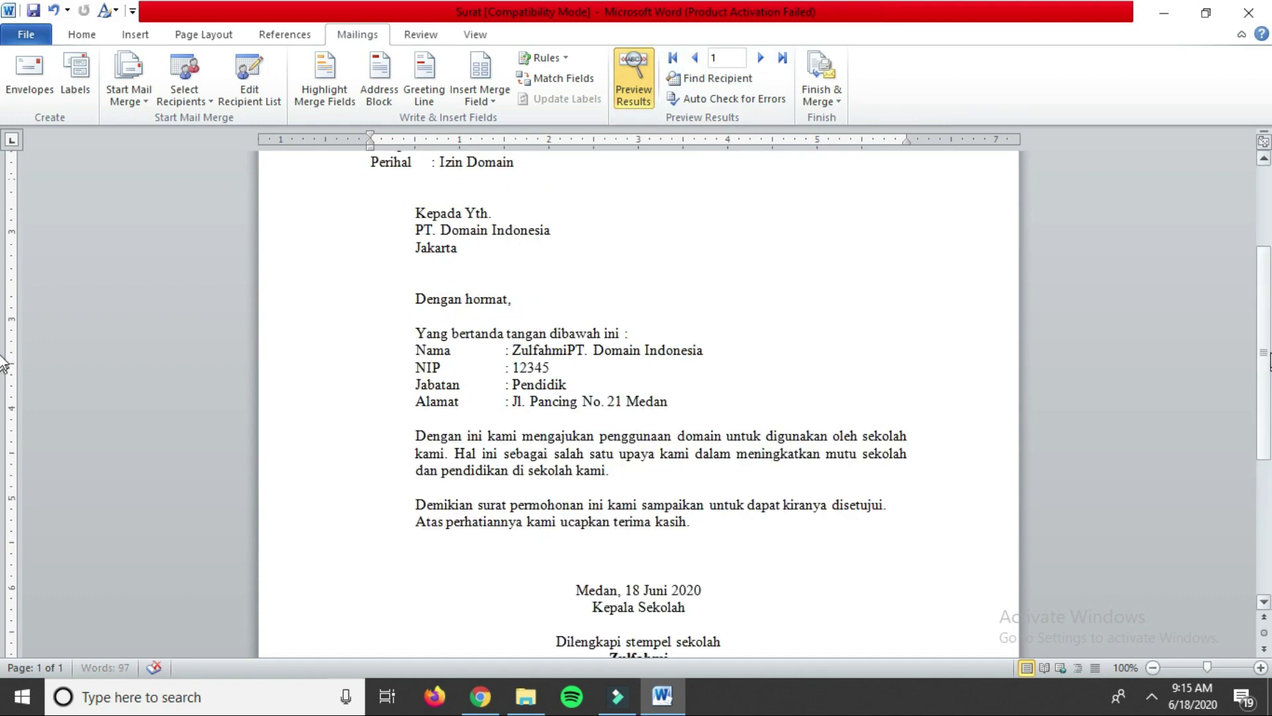
scroll(783, 321, down, 1)
scroll(784, 321, up, 1)
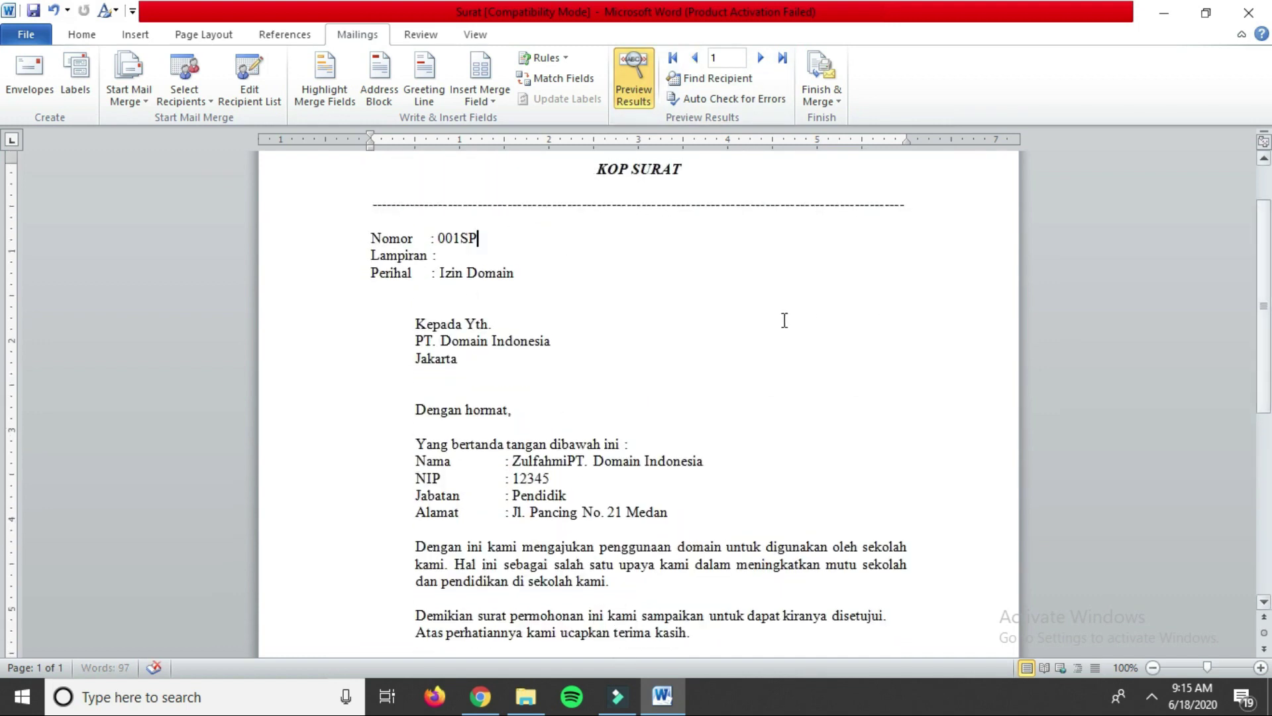
click(525, 696)
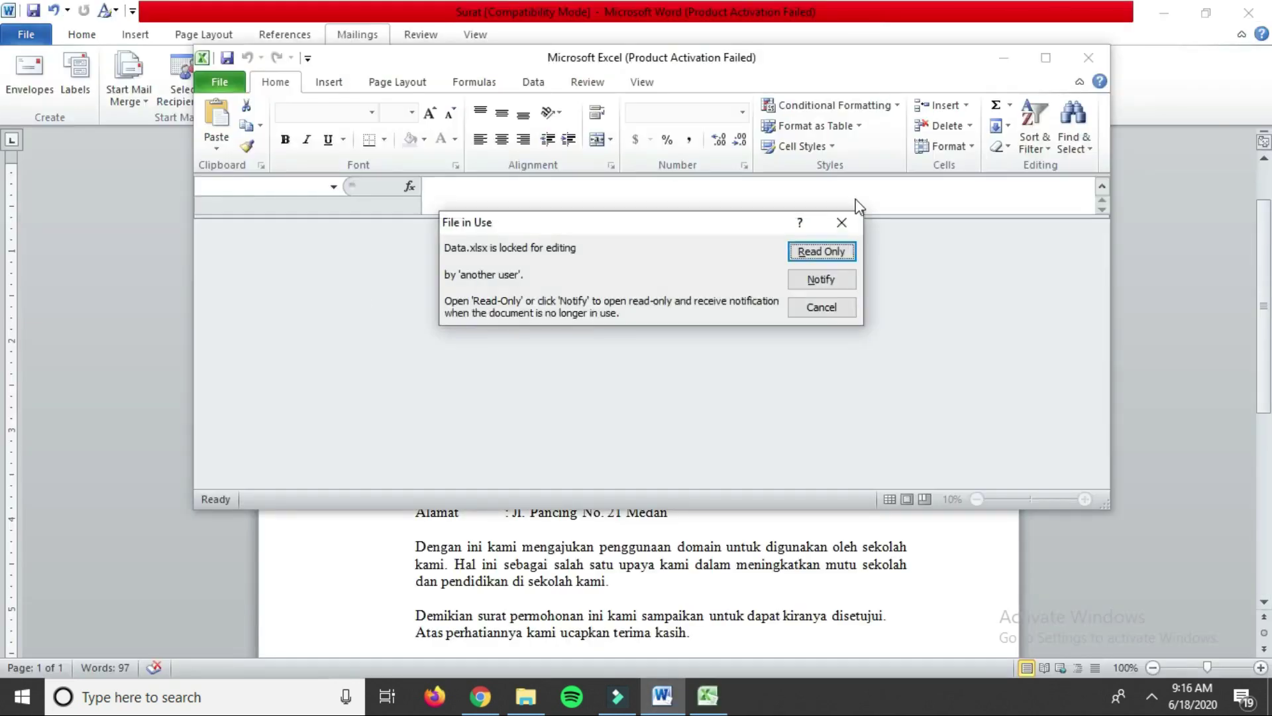
click(829, 315)
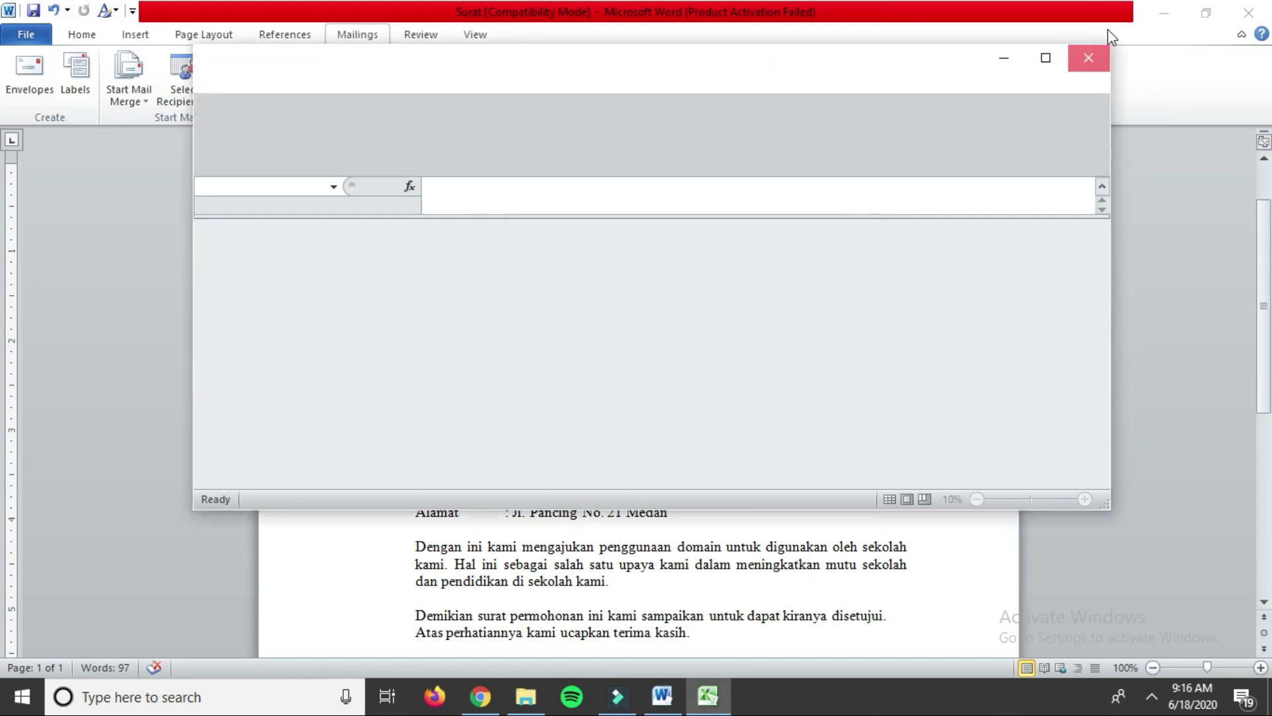
click(1089, 57)
mouse_move(1264, 252)
mouse_down()
mouse_move(1263, 369)
mouse_move(1265, 265)
mouse_up()
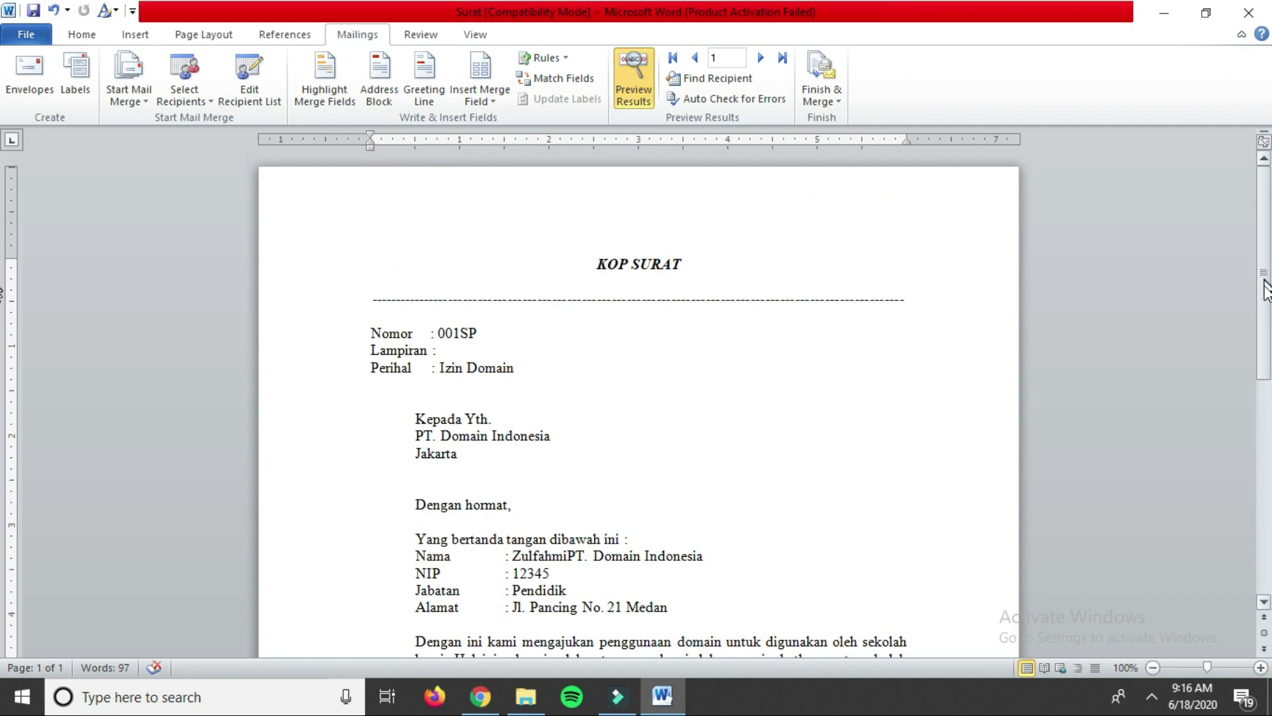
drag(1266, 318, 1267, 358)
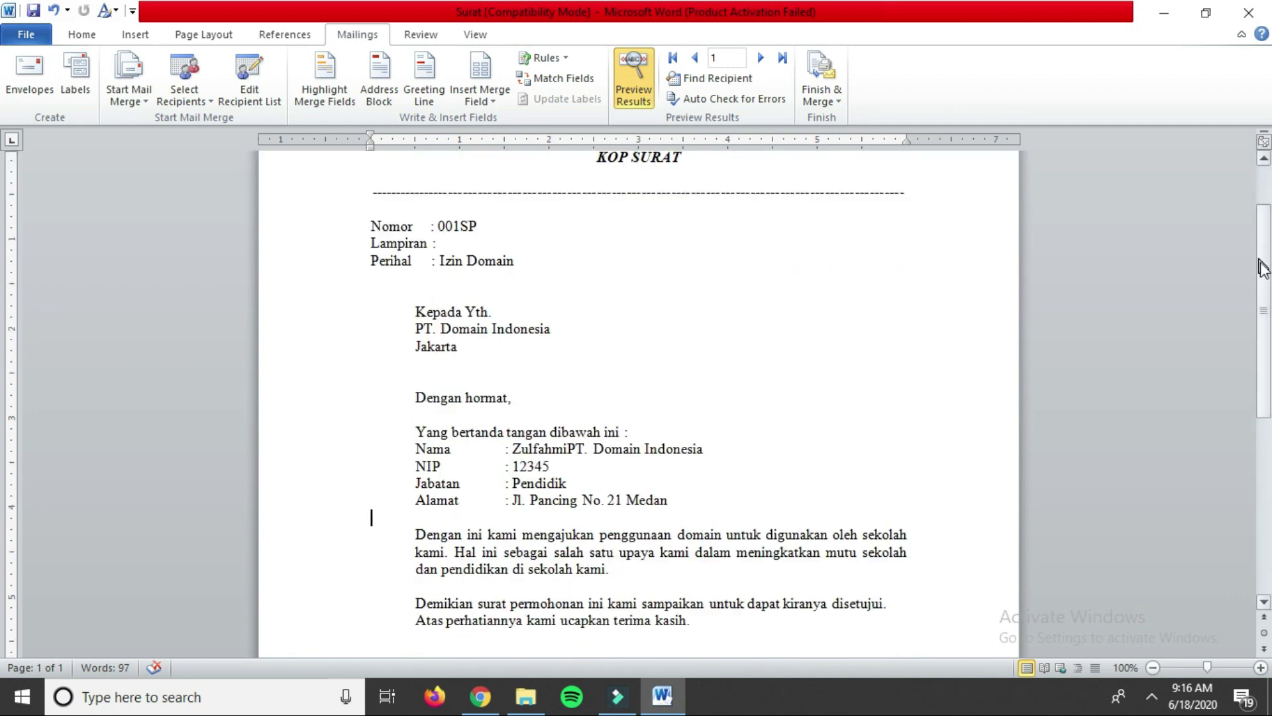
mouse_move(1264, 335)
mouse_down()
mouse_move(1267, 351)
mouse_move(3, 215)
mouse_up()
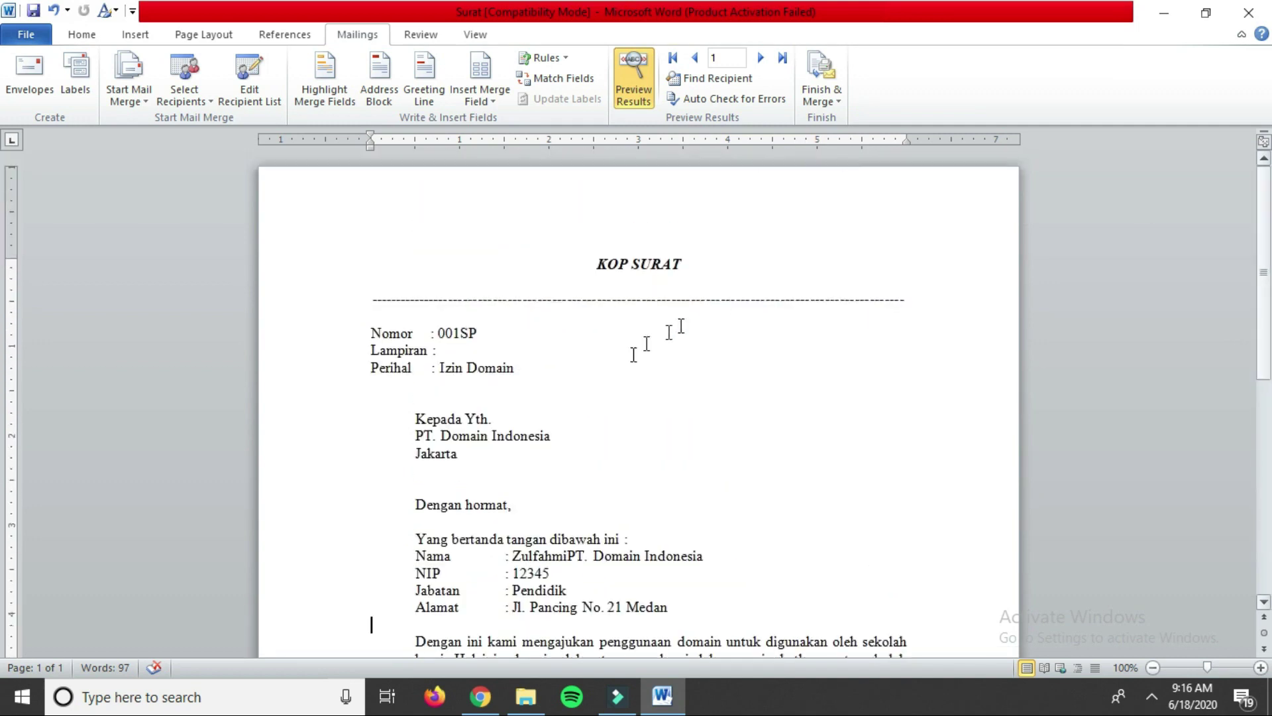
click(656, 384)
scroll(1253, 358, down, 5)
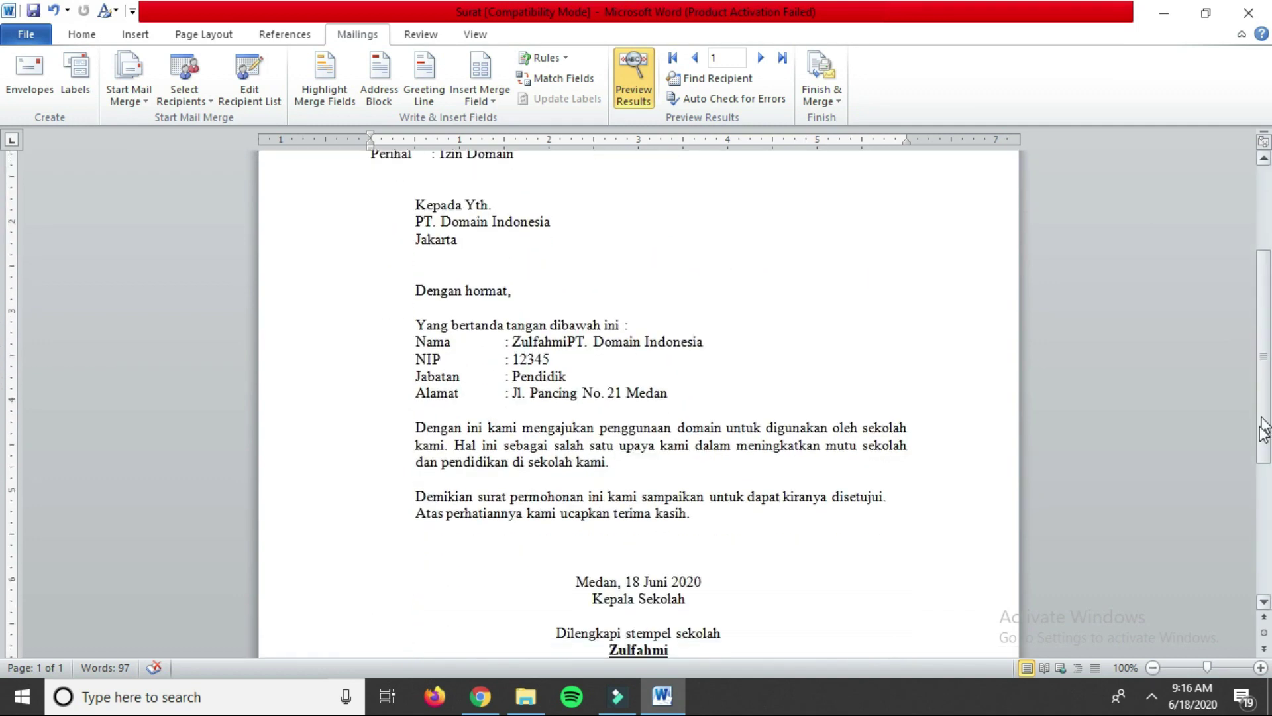
scroll(1249, 372, up, 5)
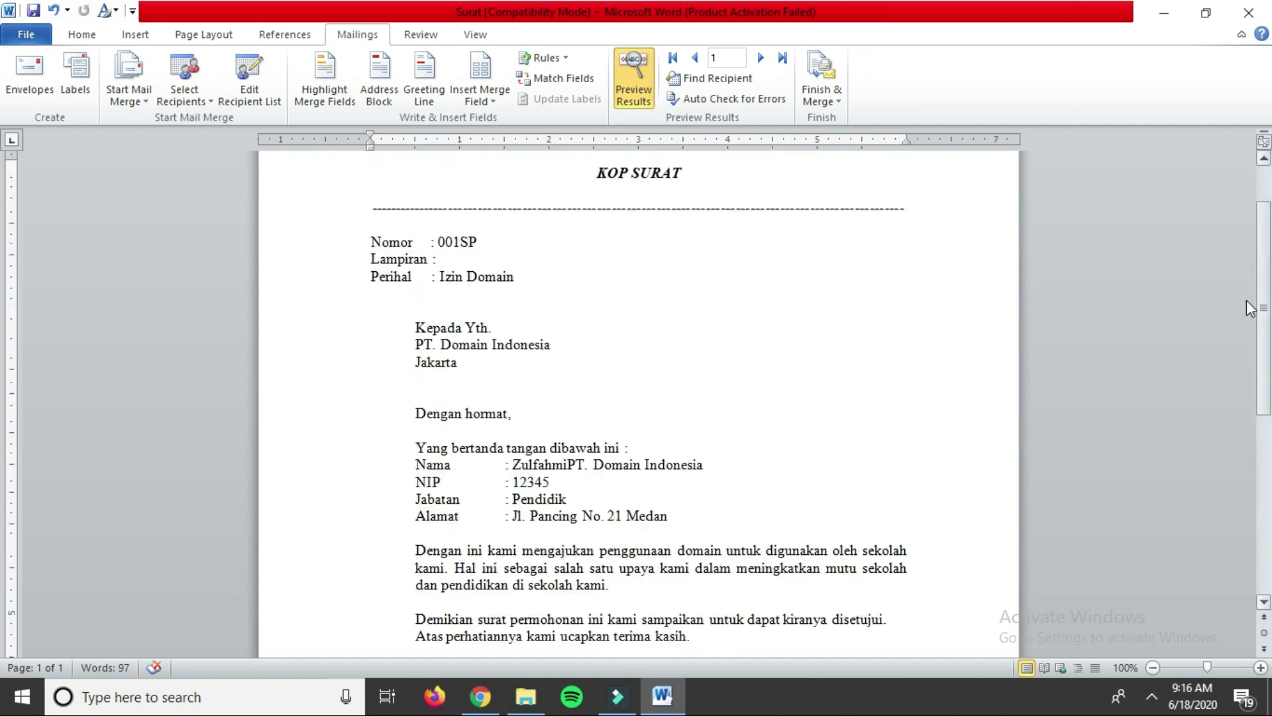